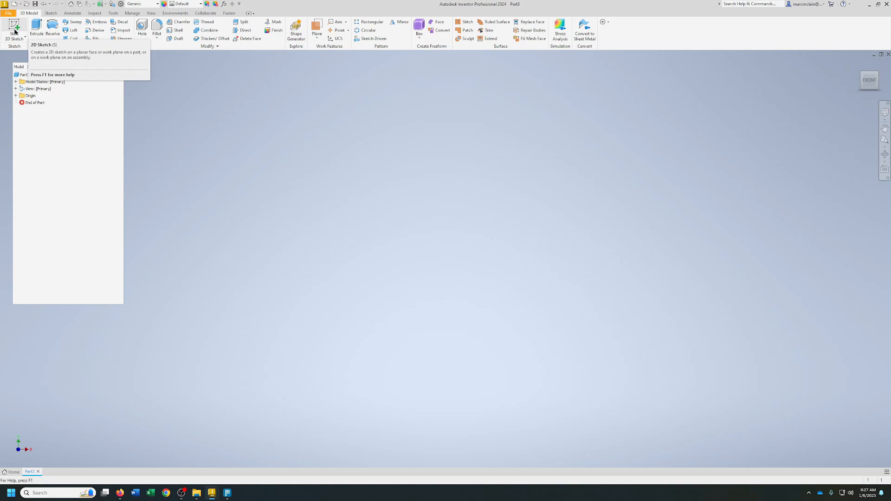
Start a 2D sketch on the front origin plane and draw an 8 in diameter circle centred on the origin
{"action": "left_click", "coordinate": [14, 31]}
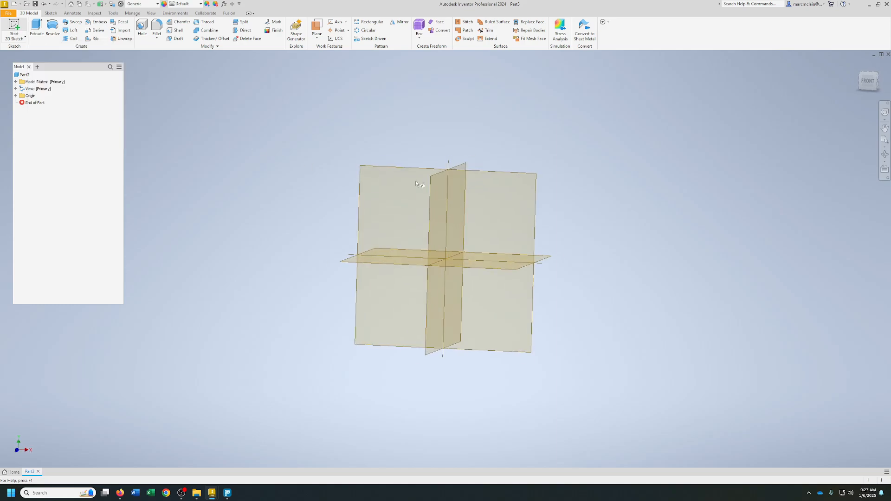
{"action": "left_click", "coordinate": [502, 202]}
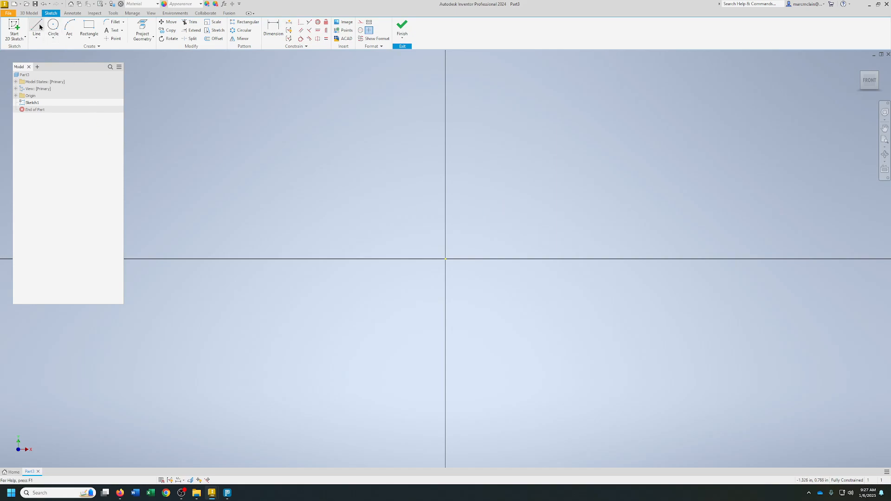
{"action": "left_click", "coordinate": [52, 27]}
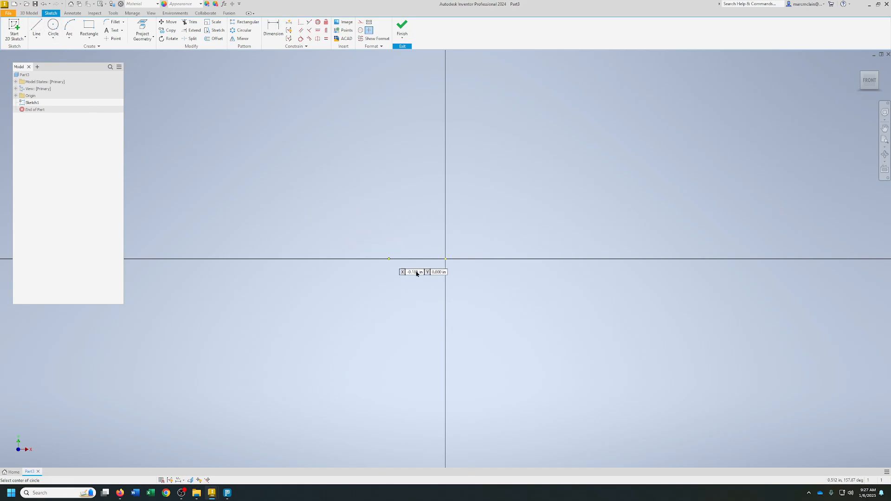
{"action": "left_click", "coordinate": [445, 258]}
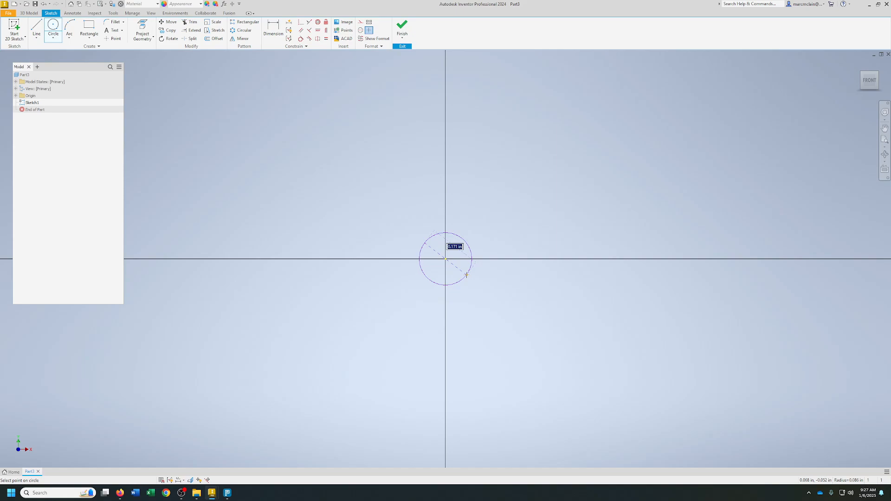
{"action": "type", "text": "4"}
{"action": "key", "text": "Return"}
{"action": "scroll", "coordinate": [469, 263], "scroll_direction": "down", "scroll_amount": 4}
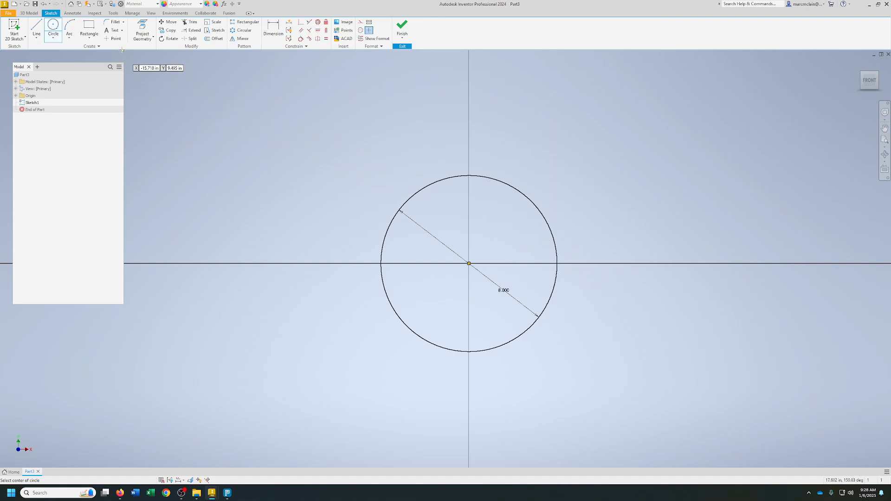
Draw a center-point arc about the origin with a 4.5 in radius, sweeping about 42 degrees across the horizontal axis outside the circle
{"action": "left_click", "coordinate": [59, 37]}
{"action": "left_click", "coordinate": [69, 38]}
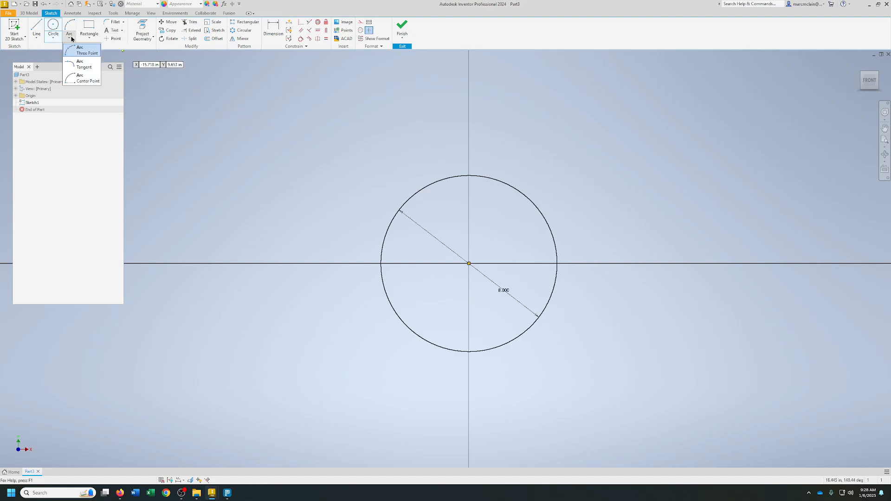
{"action": "left_click", "coordinate": [83, 78]}
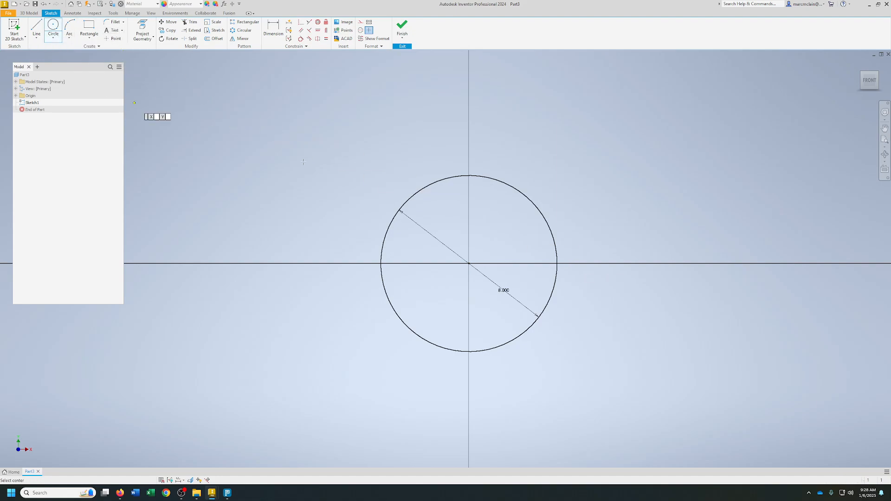
{"action": "left_click", "coordinate": [469, 263]}
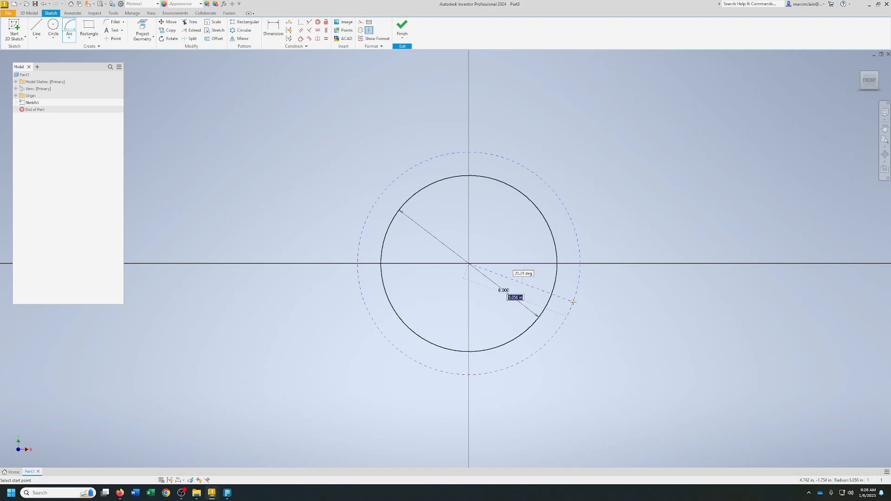
{"action": "type", "text": "4.500"}
{"action": "key", "text": "Return"}
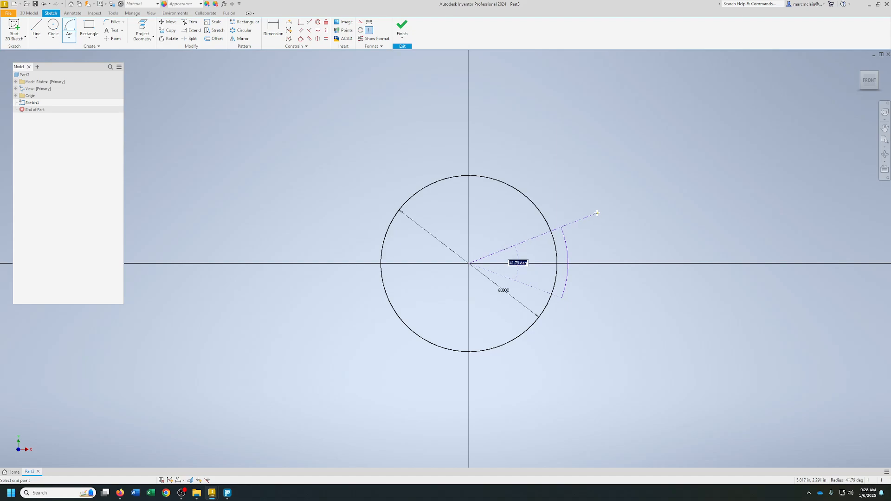
{"action": "left_click", "coordinate": [597, 213]}
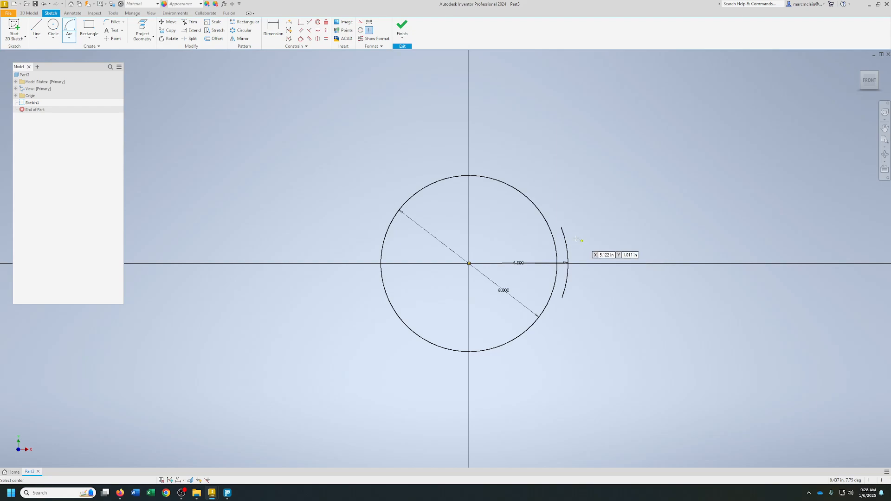
Draw a circle with a 1.5 in radius centred where the 4.5 in arc crosses the horizontal axis
{"action": "left_click", "coordinate": [52, 29]}
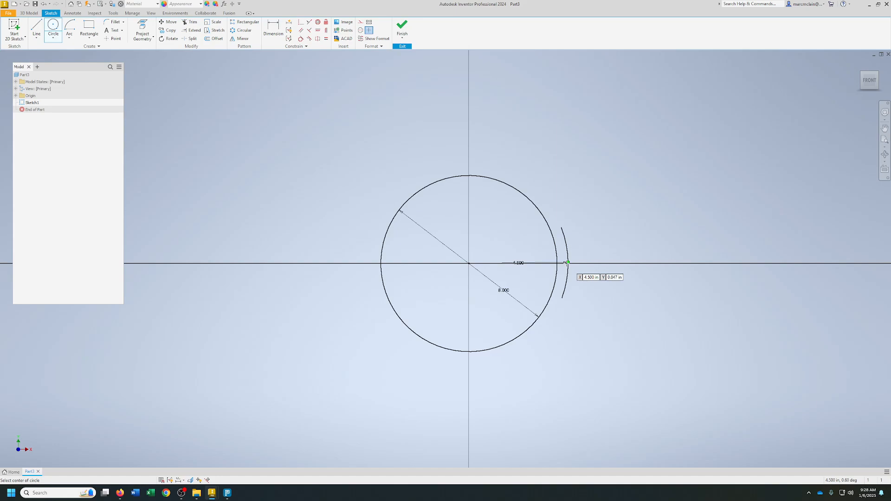
{"action": "scroll", "coordinate": [568, 262], "scroll_direction": "down", "scroll_amount": 5}
{"action": "scroll", "coordinate": [568, 263], "scroll_direction": "up", "scroll_amount": 12}
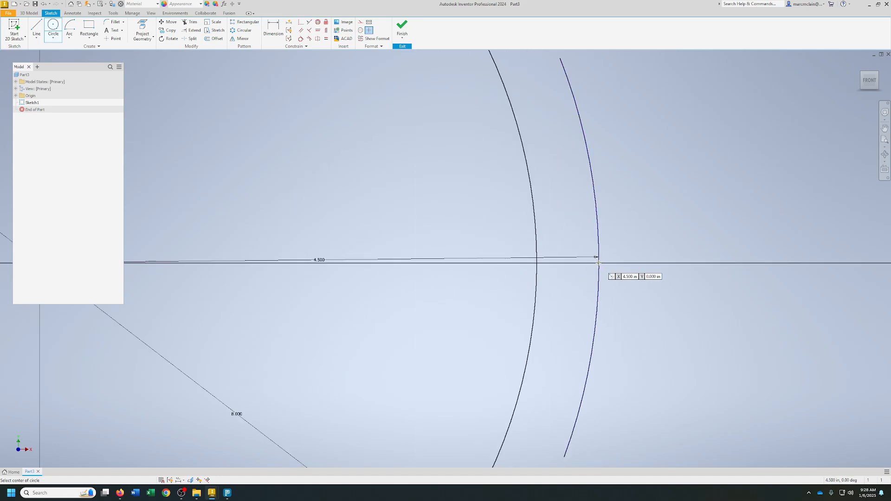
{"action": "left_click", "coordinate": [598, 263]}
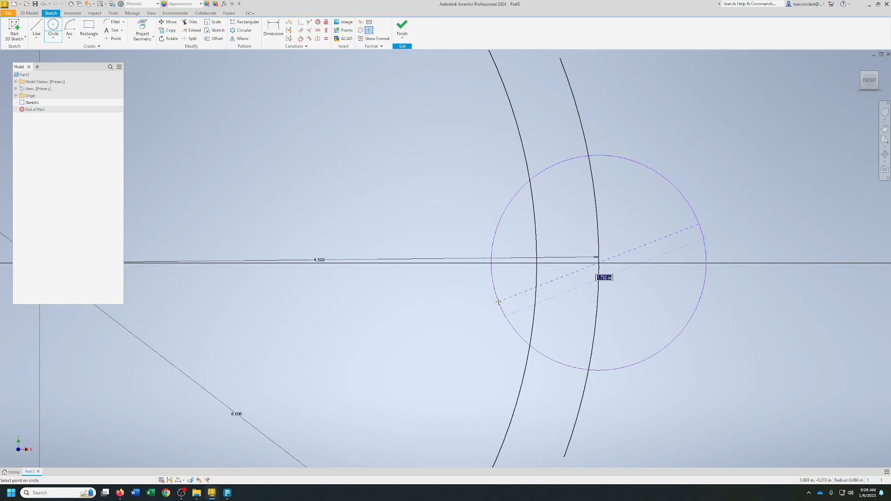
{"action": "right_click", "coordinate": [498, 302]}
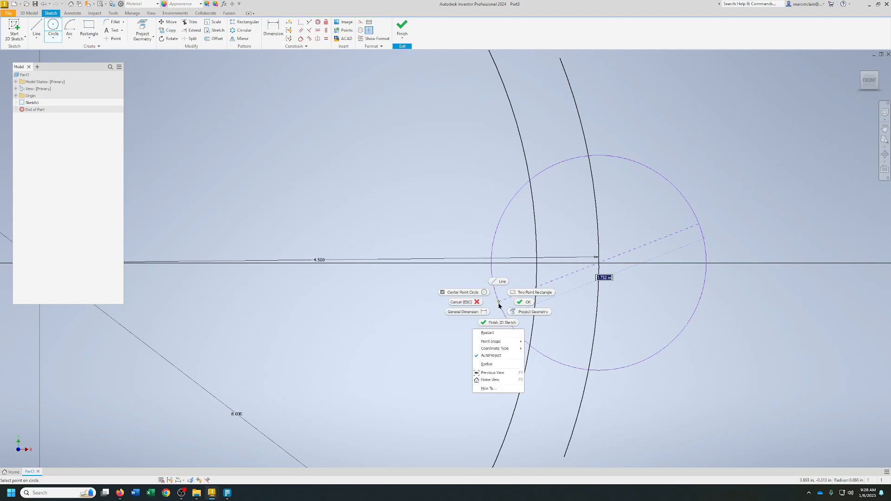
{"action": "left_click", "coordinate": [511, 365]}
{"action": "type", "text": "1."}
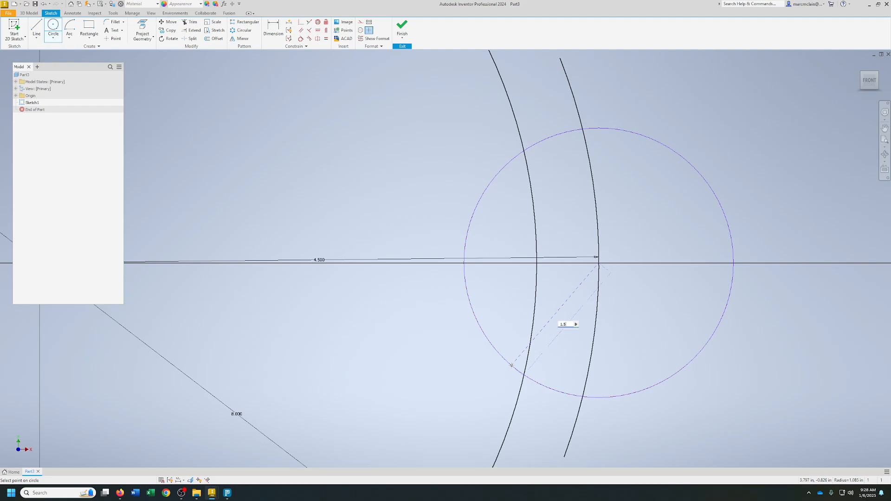
{"action": "type", "text": "5"}
{"action": "key", "text": "Return"}
{"action": "scroll", "coordinate": [559, 243], "scroll_direction": "down", "scroll_amount": 3}
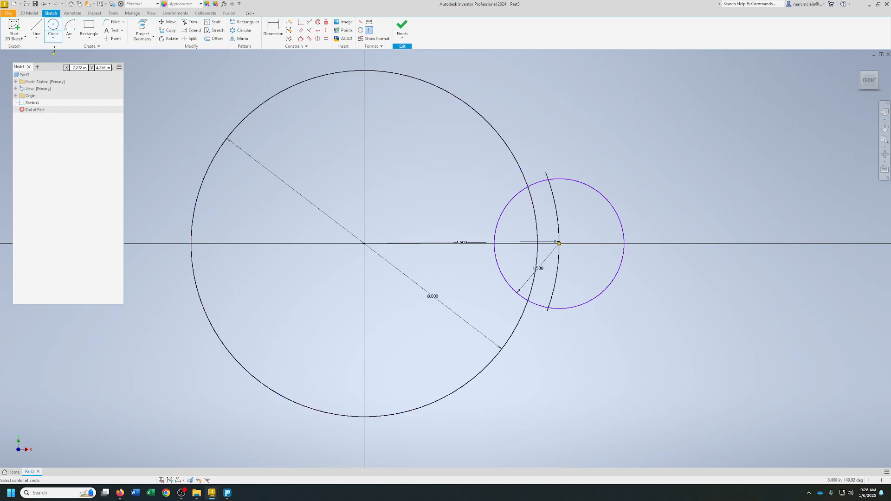
Turn on the construction format and draw a circle 4.5 in in diameter centred on the origin
{"action": "left_click", "coordinate": [361, 30]}
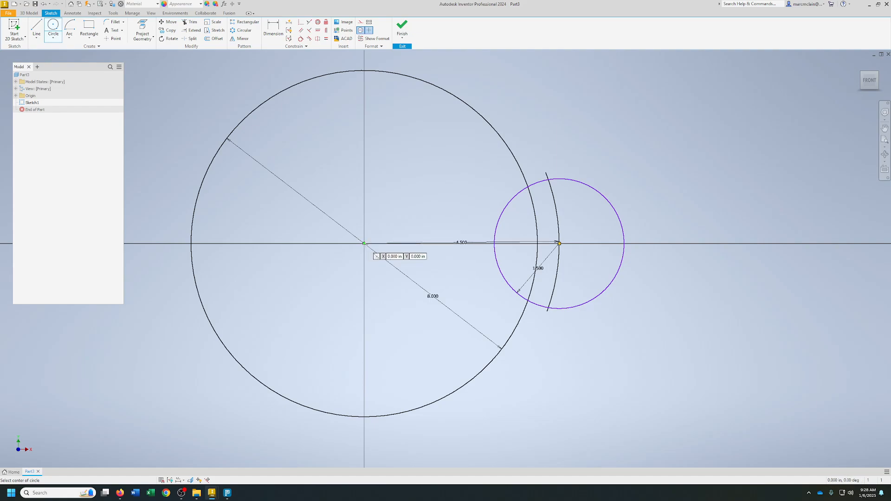
{"action": "left_click", "coordinate": [363, 244]}
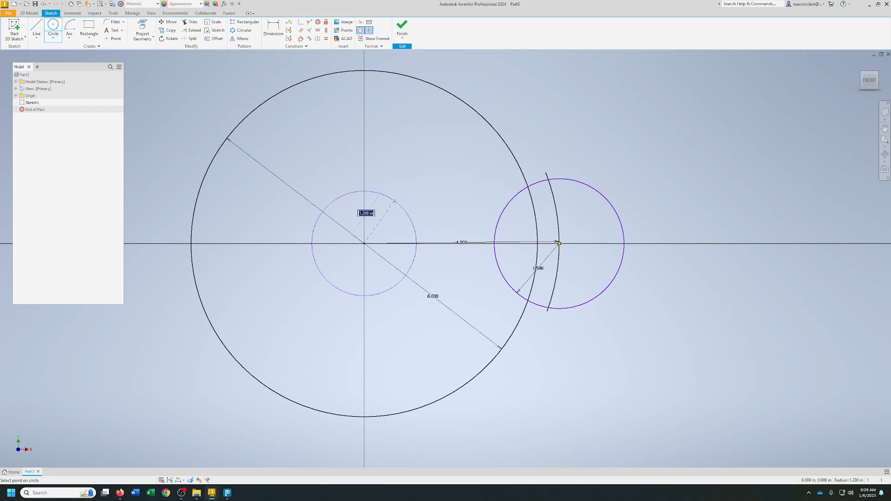
{"action": "right_click", "coordinate": [394, 201]}
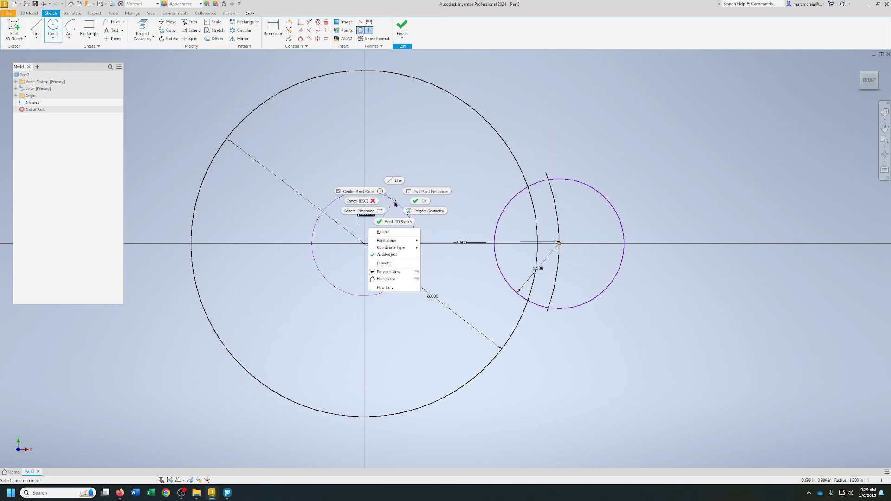
{"action": "left_click", "coordinate": [402, 265]}
{"action": "type", "text": "4."}
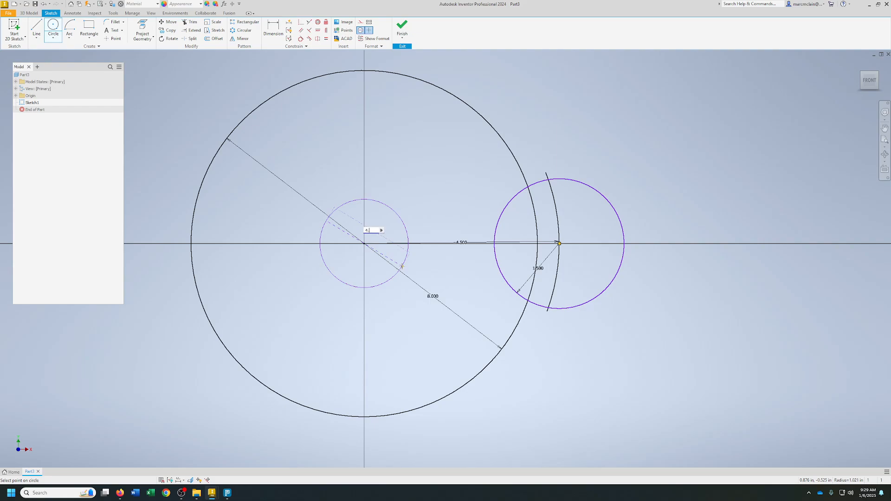
{"action": "type", "text": "5"}
{"action": "key", "text": "Return"}
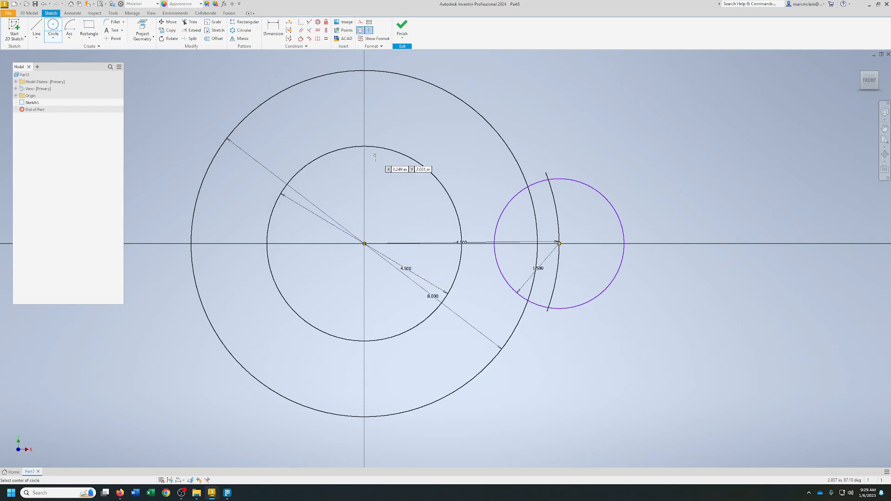
Draw a 0.75 in diameter circle centred on the top point of the 4.5 in diameter circle
{"action": "left_click", "coordinate": [364, 145]}
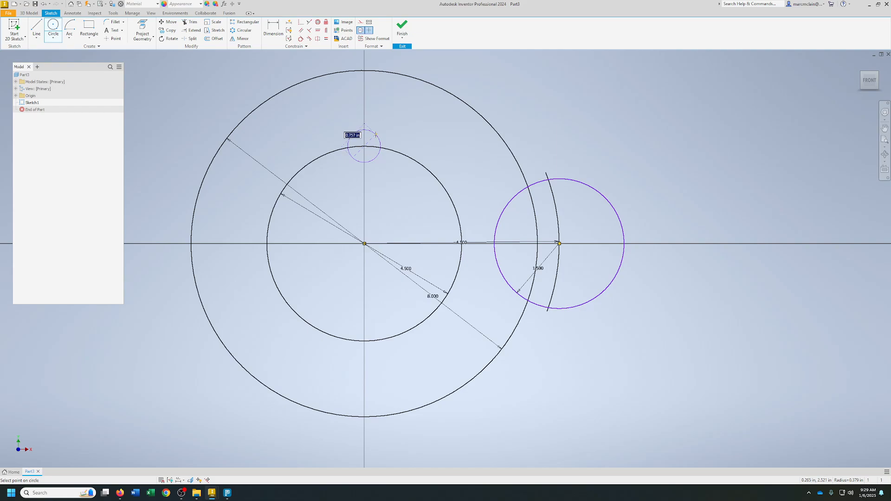
{"action": "type", "text": ".75"}
{"action": "key", "text": "Return"}
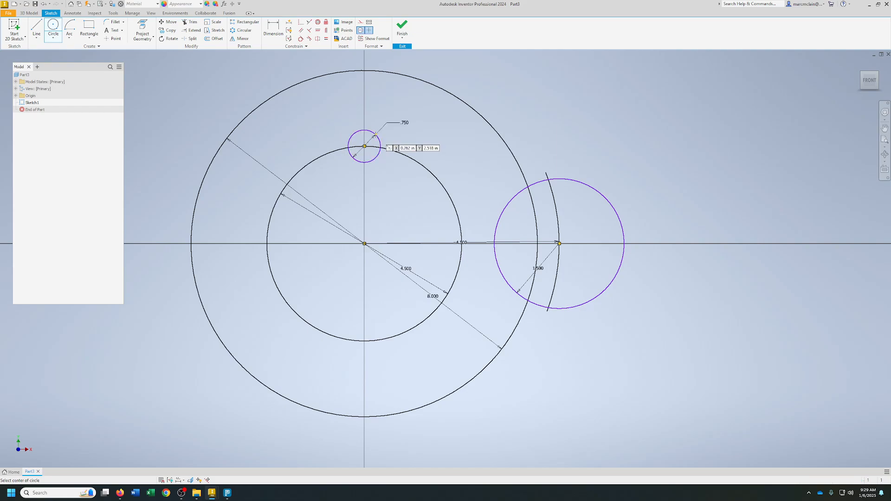
Draw a rectangle about 0.75 in wide and 1.88 in tall from the small circle's side up past the 8 in circle
{"action": "left_click", "coordinate": [85, 26]}
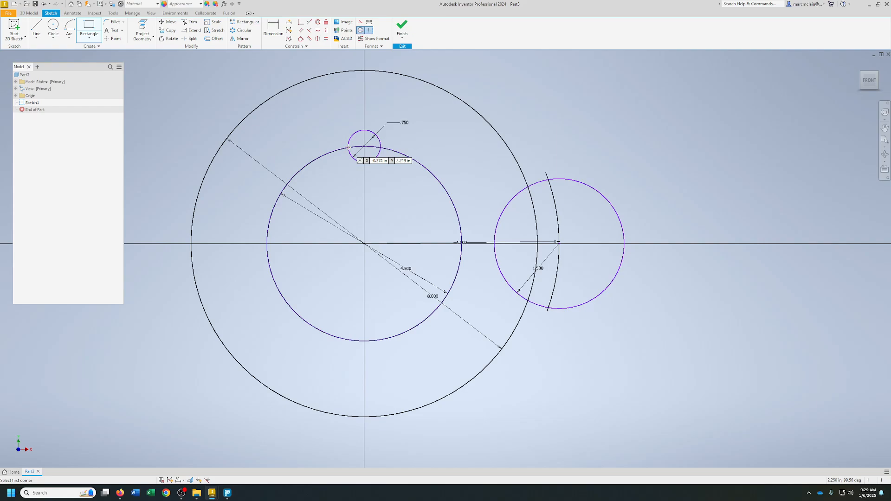
{"action": "left_click", "coordinate": [348, 146]}
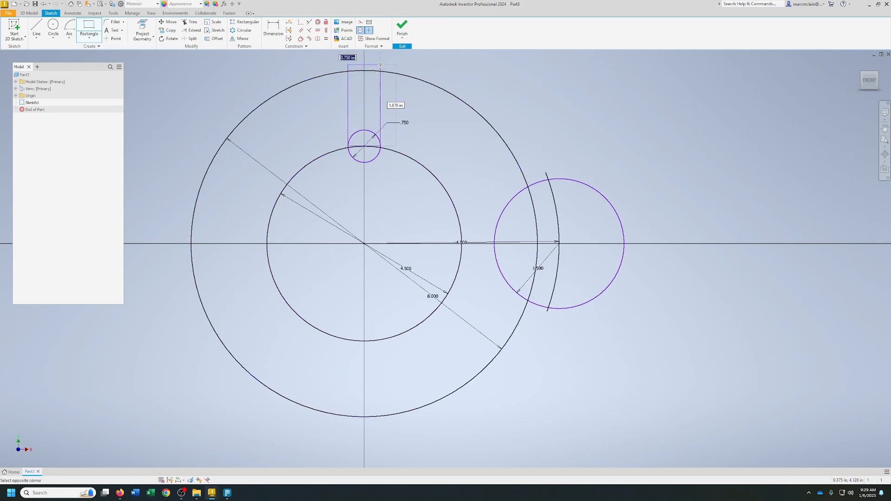
{"action": "left_click", "coordinate": [381, 65]}
{"action": "right_click", "coordinate": [381, 66]}
{"action": "left_click", "coordinate": [404, 68]}
{"action": "middle_click_drag", "start_coordinate": [405, 103], "coordinate": [408, 149]}
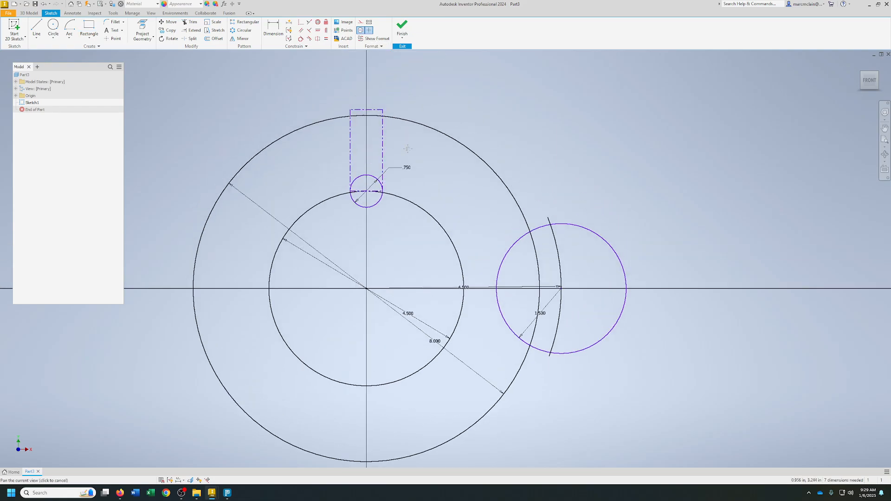
Turn off the construction format and convert the slot rectangle's lines to normal geometry
{"action": "left_click", "coordinate": [361, 31]}
{"action": "left_click_drag", "start_coordinate": [344, 92], "coordinate": [395, 205]}
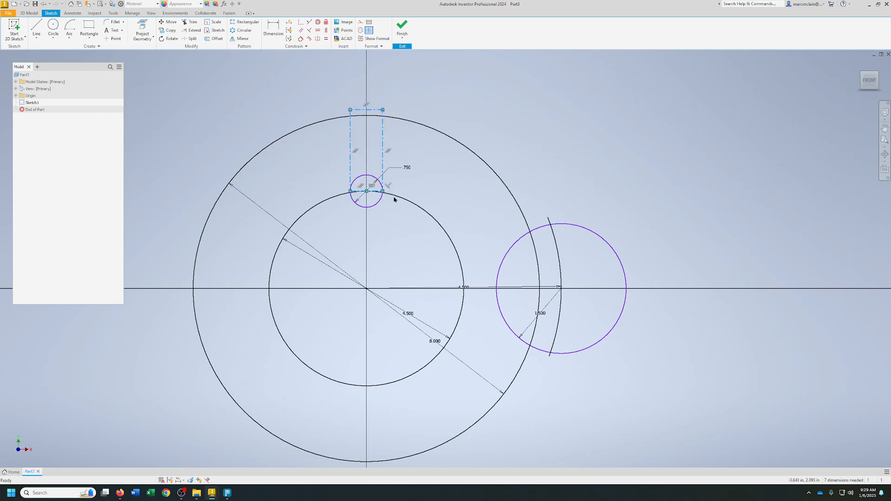
{"action": "left_click", "coordinate": [360, 31]}
{"action": "left_click", "coordinate": [471, 111]}
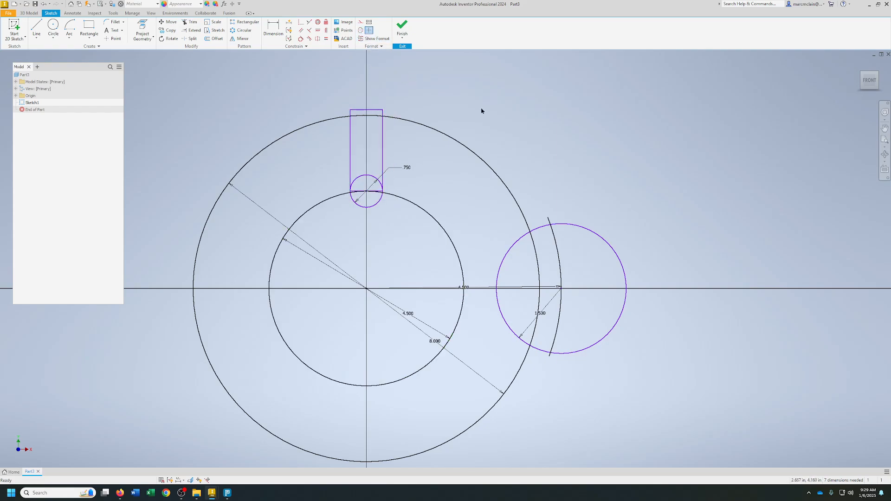
Trim the upper part of the 0.75 in circle inside the slot rectangle
{"action": "key", "text": "x"}
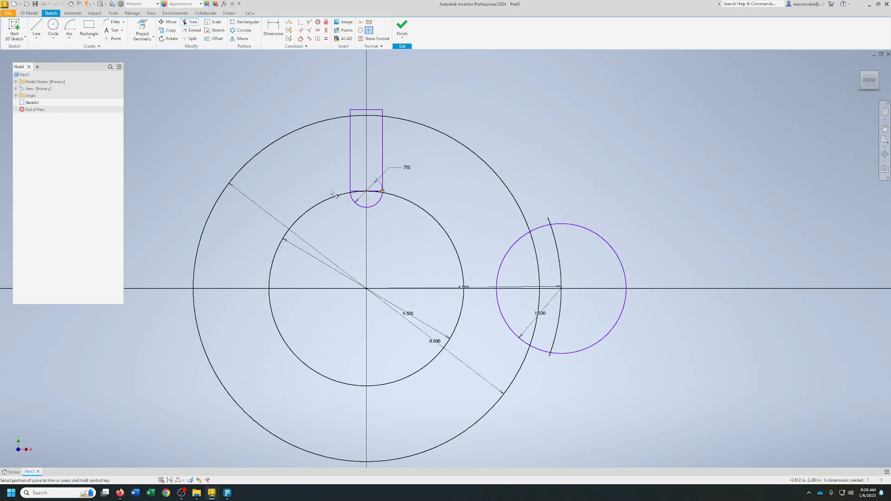
{"action": "right_click", "coordinate": [332, 186]}
{"action": "left_click", "coordinate": [351, 184]}
{"action": "left_click_drag", "start_coordinate": [335, 196], "coordinate": [330, 177]}
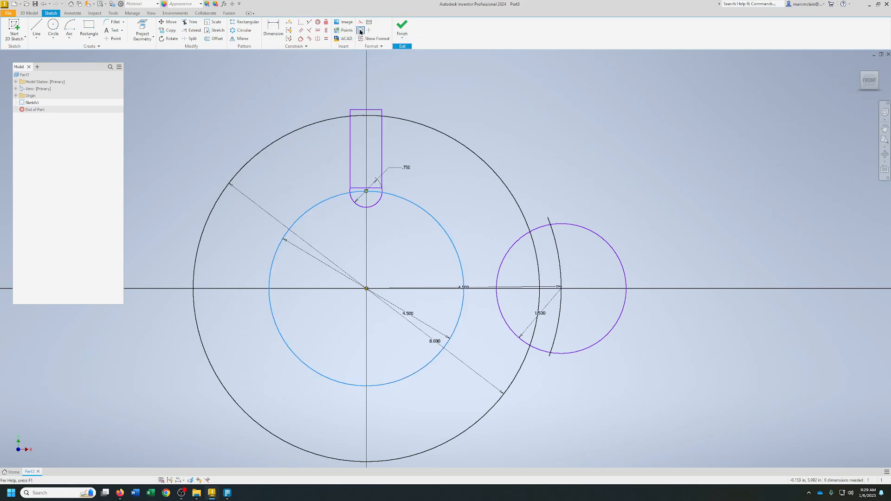
{"action": "left_click", "coordinate": [426, 200]}
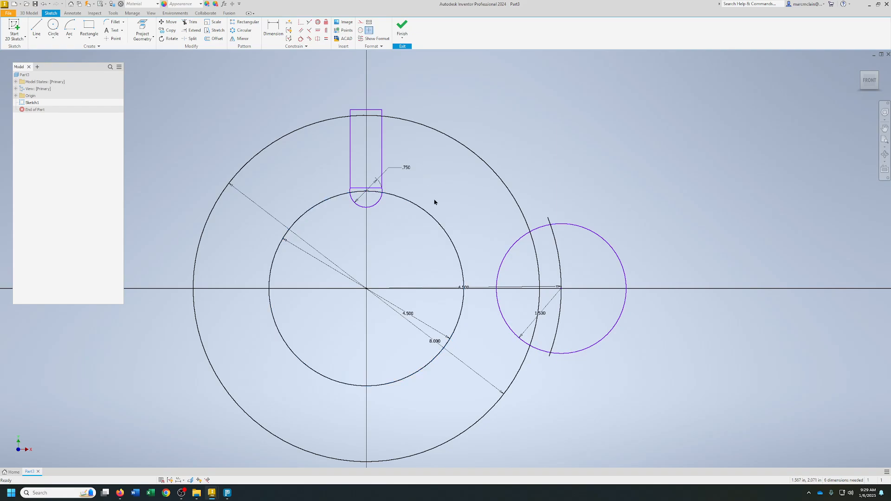
Extend the rectangle's two vertical sides down to the 4.5 in diameter circle and the trimmed small arc back into a full circle
{"action": "scroll", "coordinate": [352, 186], "scroll_direction": "down", "scroll_amount": 5}
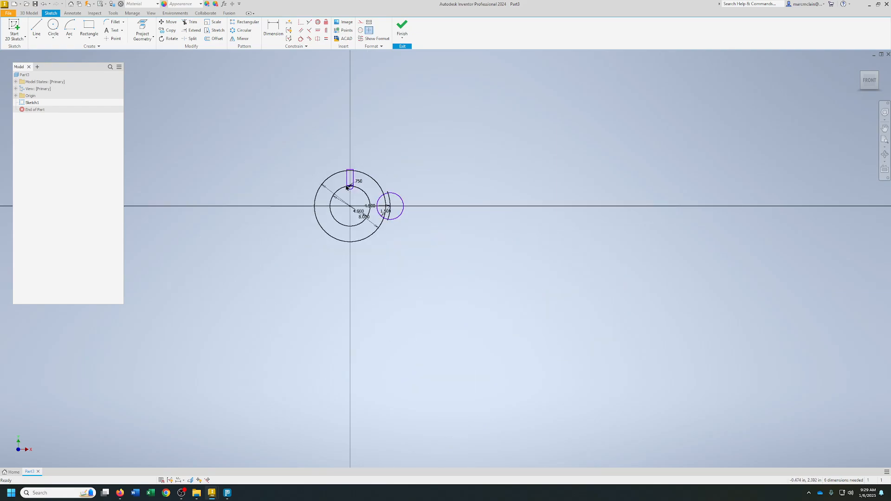
{"action": "scroll", "coordinate": [346, 184], "scroll_direction": "up", "scroll_amount": 8}
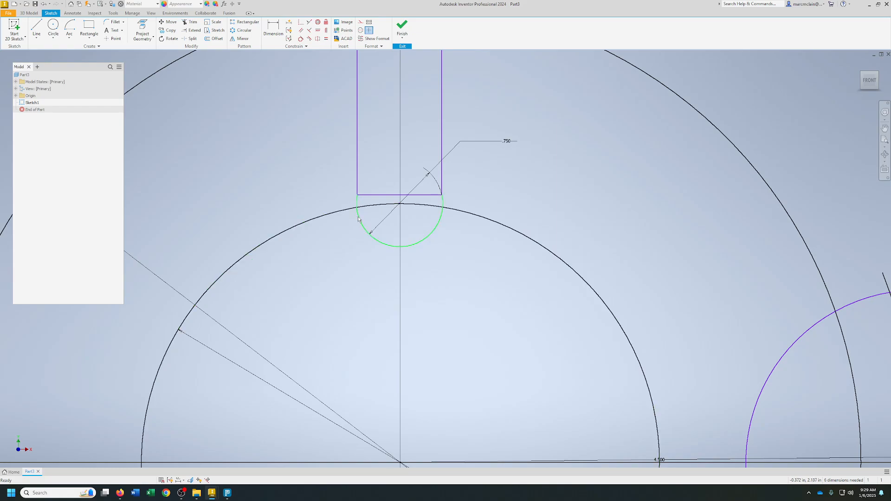
{"action": "left_click", "coordinate": [192, 30]}
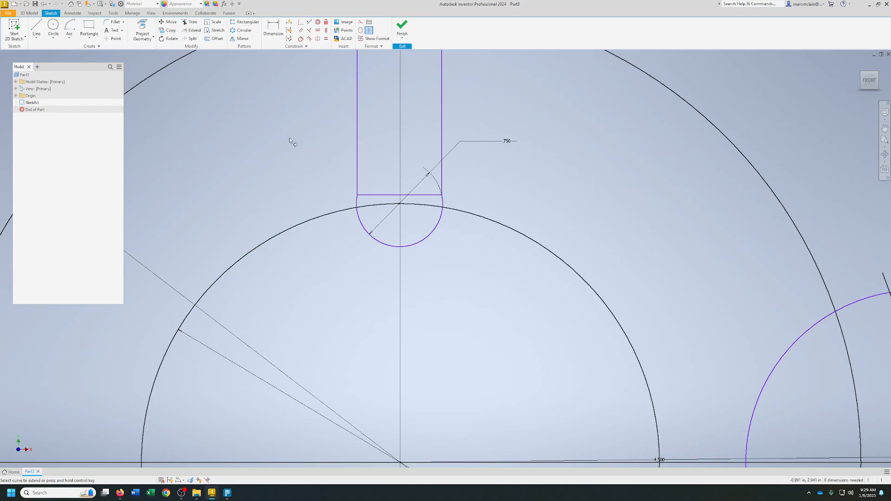
{"action": "left_click_drag", "start_coordinate": [367, 182], "coordinate": [457, 183]}
{"action": "scroll", "coordinate": [438, 220], "scroll_direction": "up", "scroll_amount": 2}
{"action": "scroll", "coordinate": [438, 220], "scroll_direction": "down", "scroll_amount": 5}
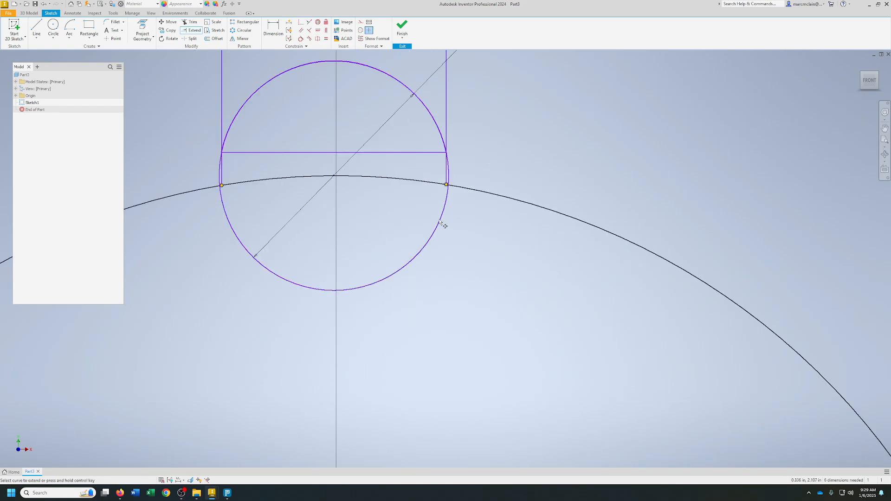
Dimension the slot's left side at 0.375 in from the vertical centre line
{"action": "right_click", "coordinate": [350, 186]}
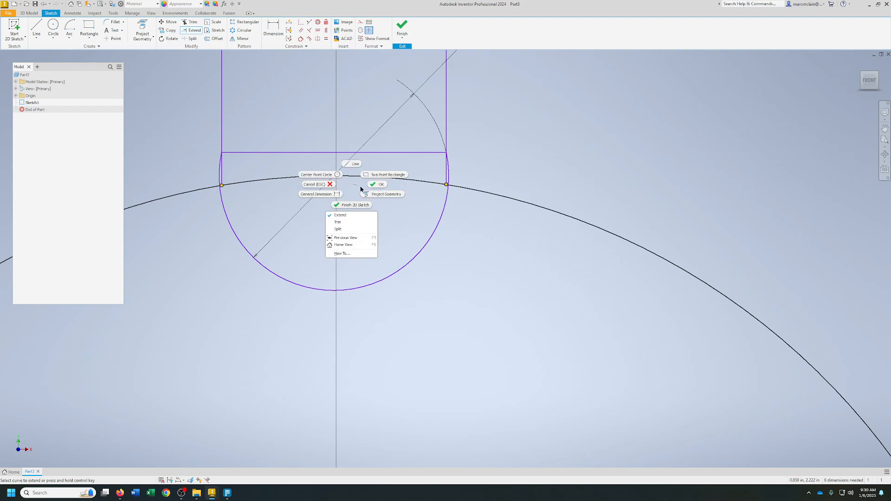
{"action": "left_click", "coordinate": [366, 193]}
{"action": "scroll", "coordinate": [356, 197], "scroll_direction": "down", "scroll_amount": 3}
{"action": "scroll", "coordinate": [361, 204], "scroll_direction": "up", "scroll_amount": 8}
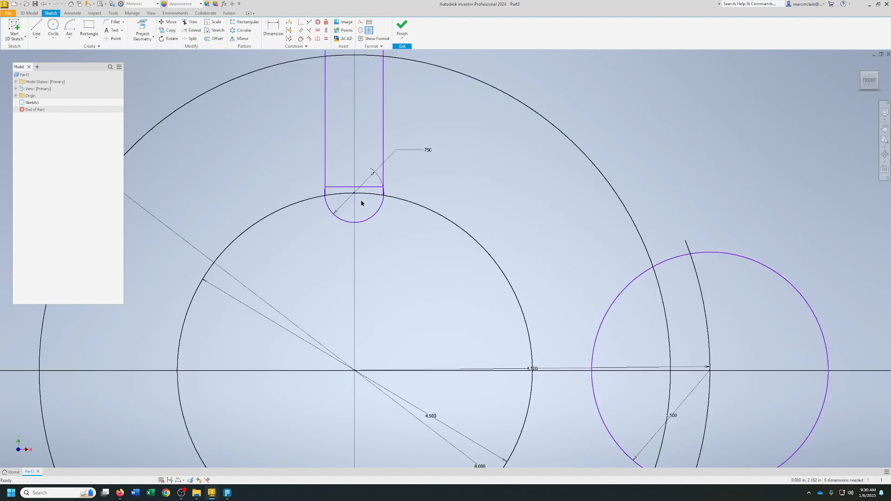
{"action": "middle_click_drag", "start_coordinate": [361, 202], "coordinate": [373, 326]}
{"action": "left_click", "coordinate": [274, 29]}
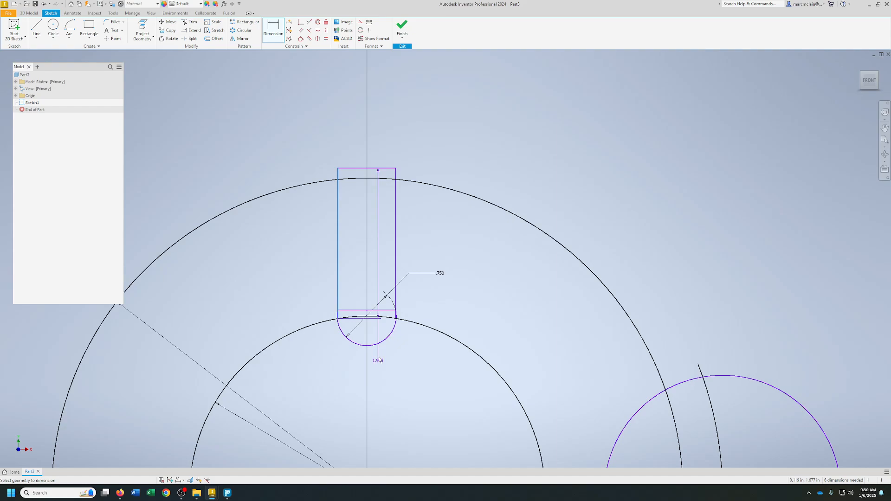
{"action": "middle_click_drag", "start_coordinate": [374, 464], "coordinate": [358, 287]}
{"action": "left_click", "coordinate": [351, 318]}
{"action": "middle_click_drag", "start_coordinate": [351, 139], "coordinate": [351, 388]}
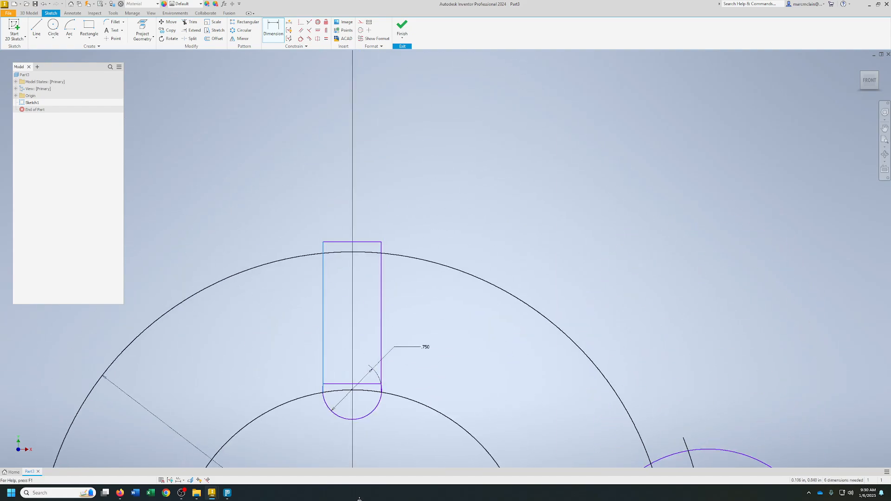
{"action": "left_click", "coordinate": [335, 218]}
{"action": "middle_click_drag", "start_coordinate": [332, 295], "coordinate": [323, 168]}
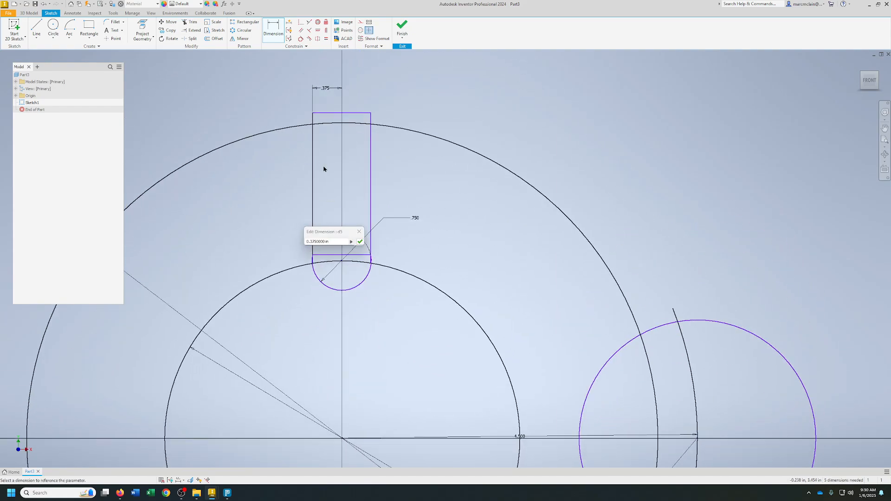
{"action": "left_click", "coordinate": [360, 241]}
Dimension the slot's top edge and set the slot width to 0.75 in
{"action": "left_click", "coordinate": [349, 112]}
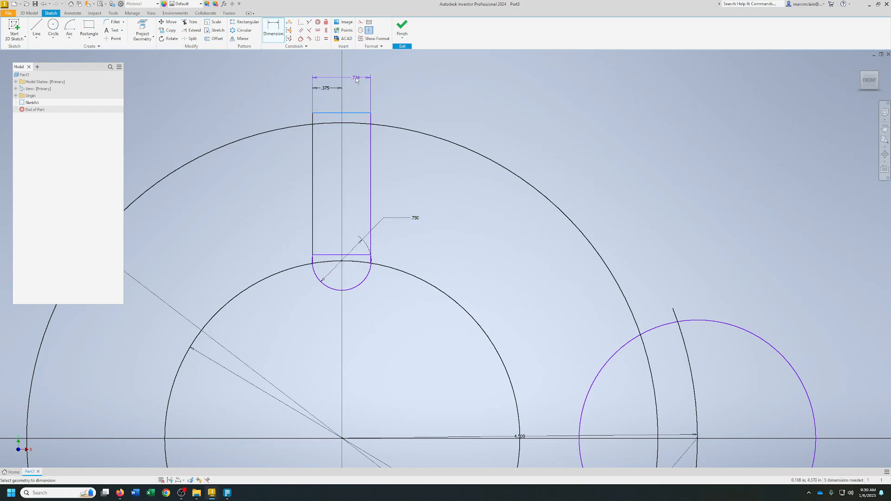
{"action": "left_click", "coordinate": [355, 82]}
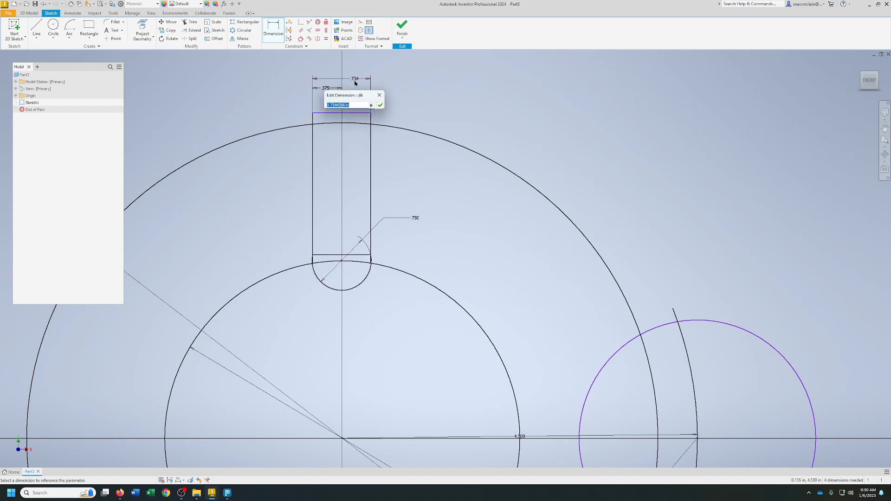
{"action": "type", "text": ".75"}
{"action": "key", "text": "Return"}
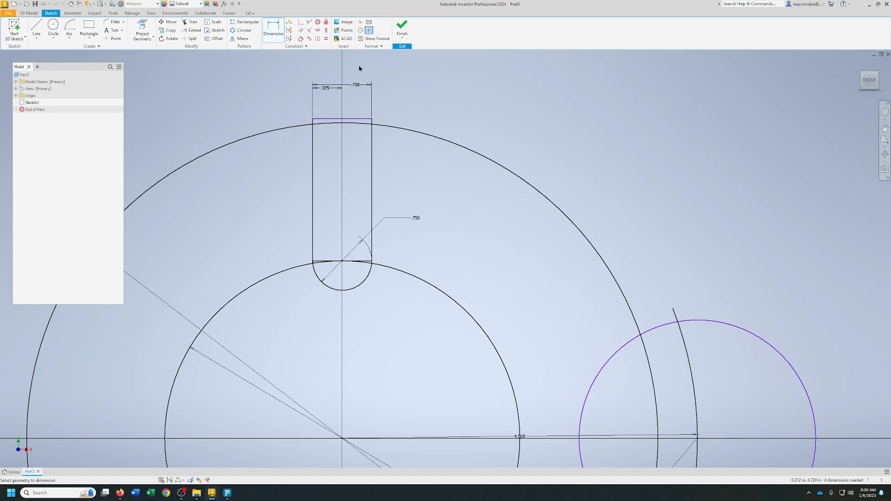
{"action": "scroll", "coordinate": [348, 279], "scroll_direction": "down", "scroll_amount": 2}
{"action": "scroll", "coordinate": [325, 271], "scroll_direction": "up", "scroll_amount": 7}
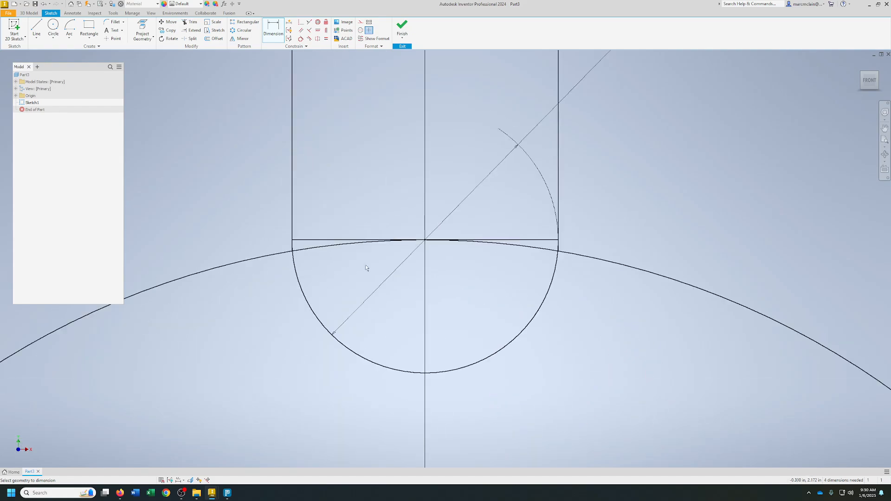
{"action": "scroll", "coordinate": [395, 260], "scroll_direction": "down", "scroll_amount": 6}
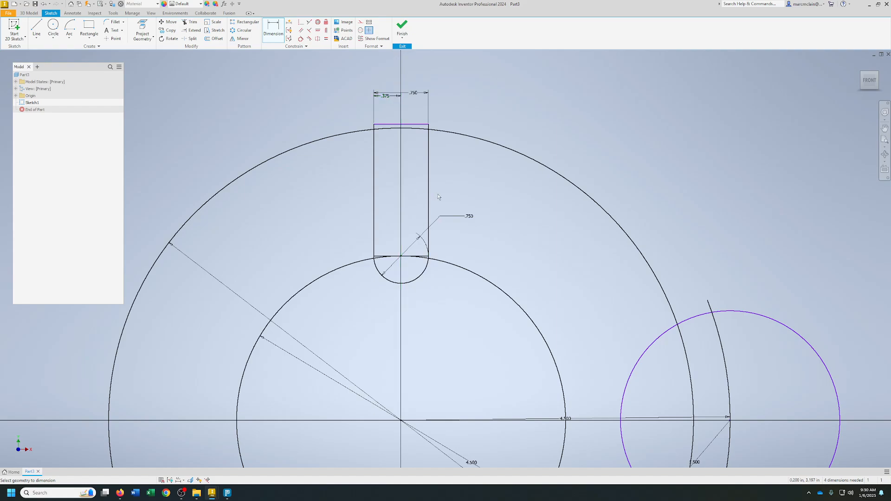
Try to trim the slot's top edge and the 8 in circle where they meet
{"action": "left_click", "coordinate": [190, 22]}
{"action": "left_click_drag", "start_coordinate": [384, 120], "coordinate": [391, 148]}
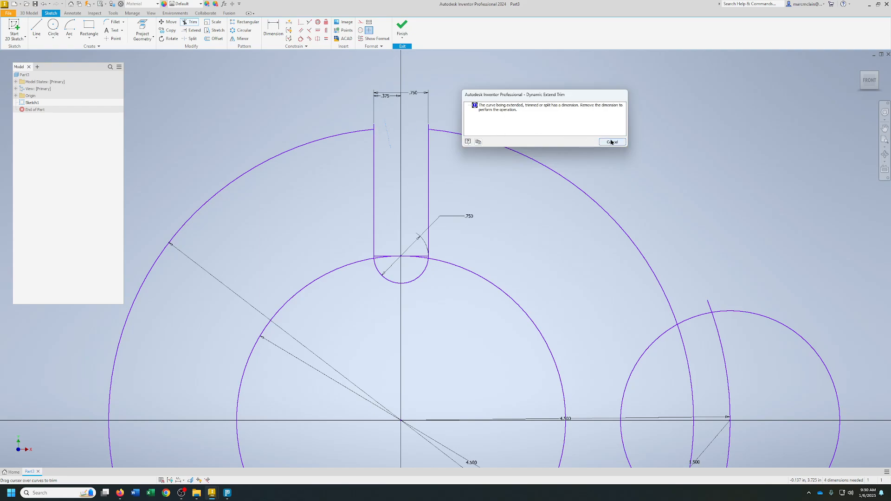
{"action": "left_click", "coordinate": [616, 141]}
{"action": "left_click", "coordinate": [439, 130]}
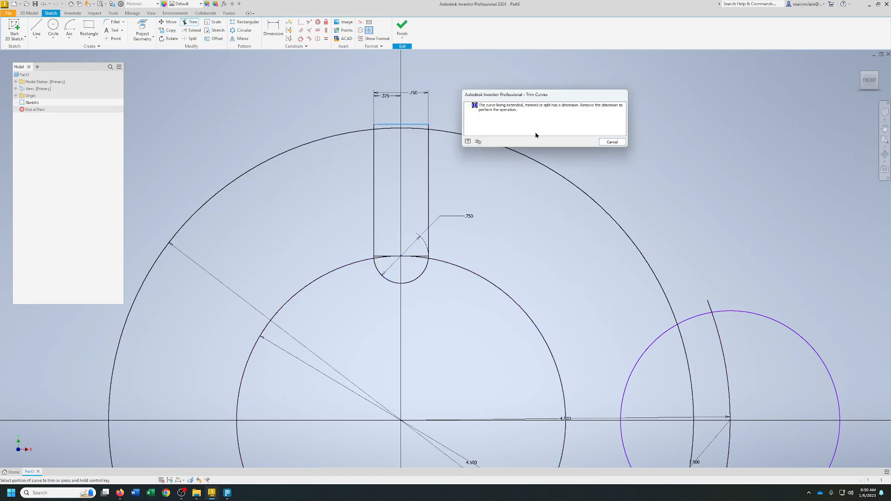
{"action": "left_click", "coordinate": [616, 142]}
{"action": "right_click", "coordinate": [337, 112]}
{"action": "left_click", "coordinate": [352, 111]}
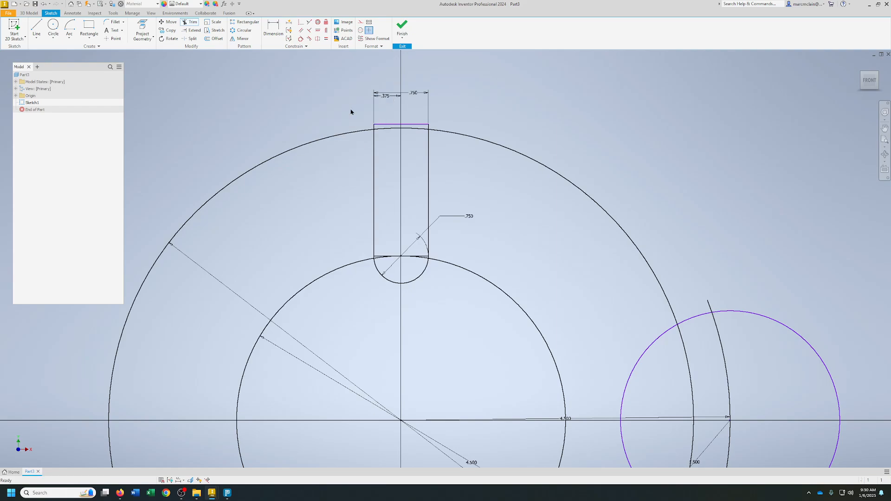
Delete the slot's top edge and trim the overhanging left side and the 8 in circle's arc across the slot opening
{"action": "left_click_drag", "start_coordinate": [354, 110], "coordinate": [453, 134]}
{"action": "key", "text": "Delete"}
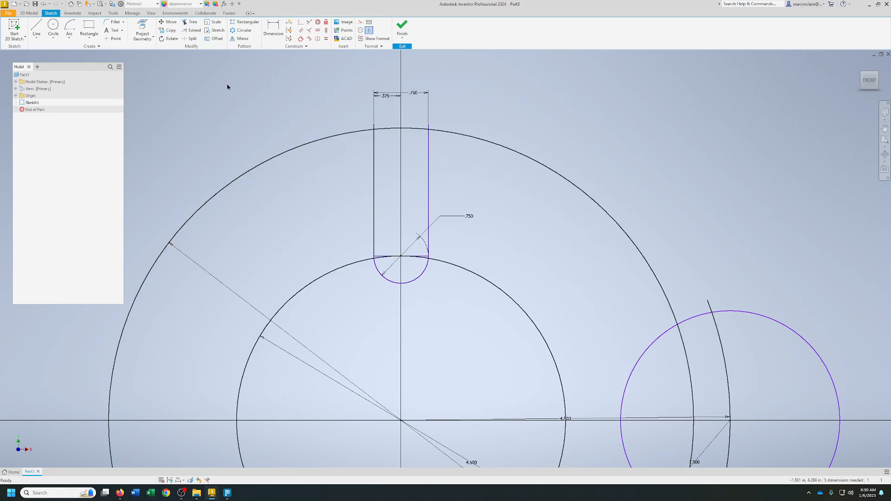
{"action": "left_click", "coordinate": [375, 128]}
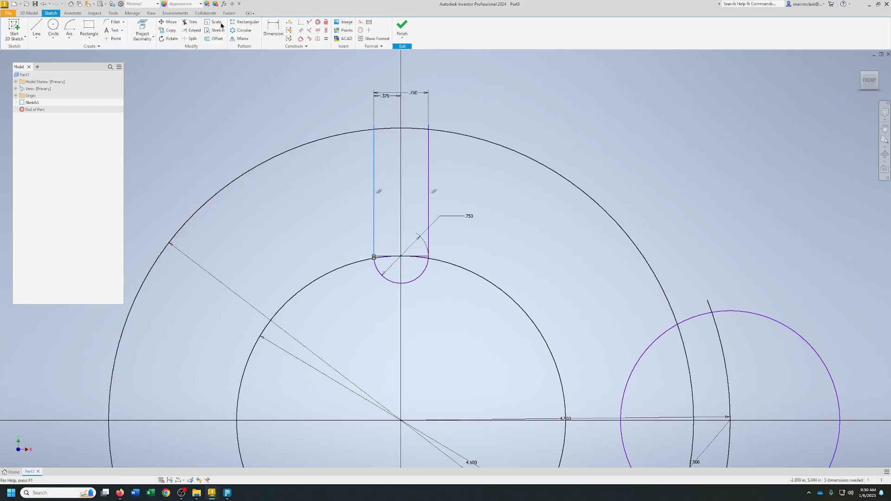
{"action": "left_click", "coordinate": [191, 22]}
{"action": "left_click", "coordinate": [374, 124]}
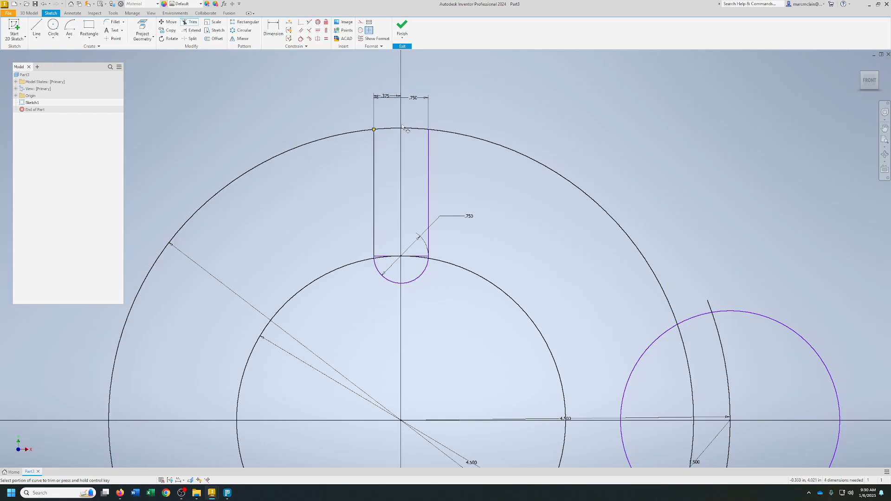
{"action": "left_click", "coordinate": [418, 130]}
Delete the horizontal line across the slot just above its rounded end
{"action": "mouse_move", "coordinate": [425, 284]}
{"action": "middle_mouse_down"}
{"action": "mouse_move", "coordinate": [398, 230]}
{"action": "mouse_move", "coordinate": [328, 179]}
{"action": "middle_mouse_up"}
{"action": "right_click", "coordinate": [255, 128]}
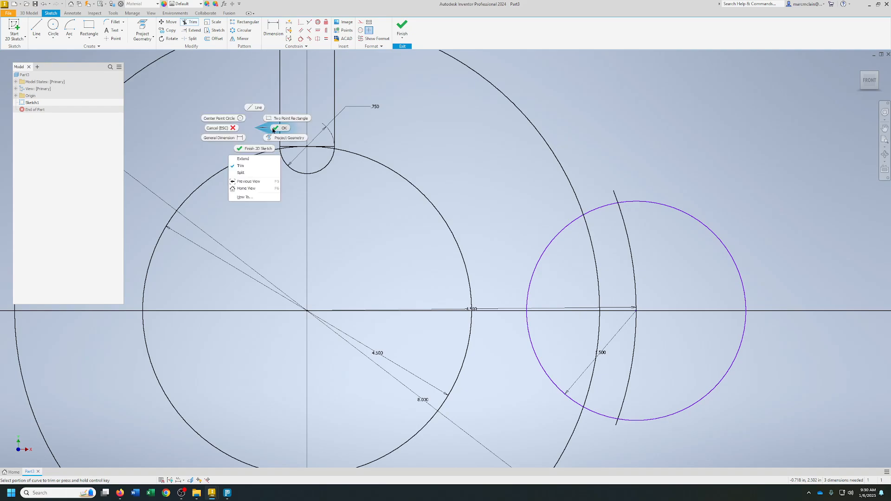
{"action": "left_click", "coordinate": [271, 127]}
{"action": "left_click_drag", "start_coordinate": [262, 128], "coordinate": [363, 163]}
{"action": "key", "text": "Delete"}
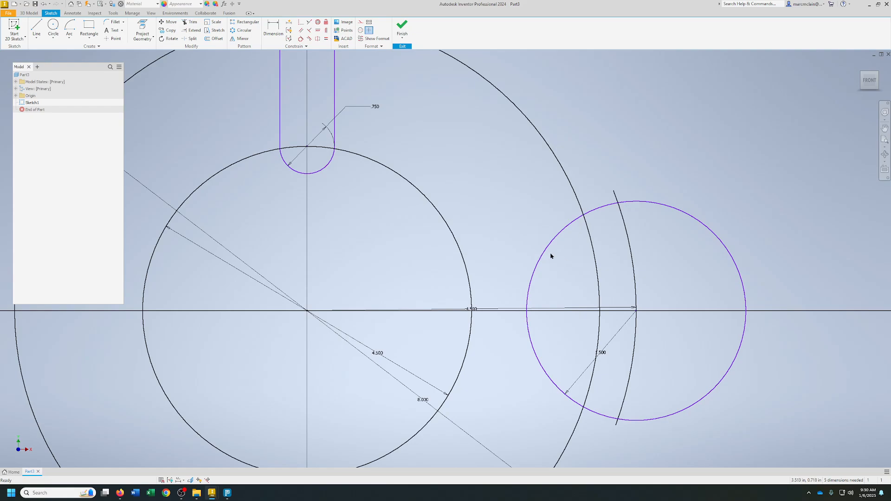
Trim the 1.5 in radius circle between the outer circle and the larger arc, and the outer circle's arc inside the cutout
{"action": "middle_click_drag", "start_coordinate": [551, 256], "coordinate": [458, 201]}
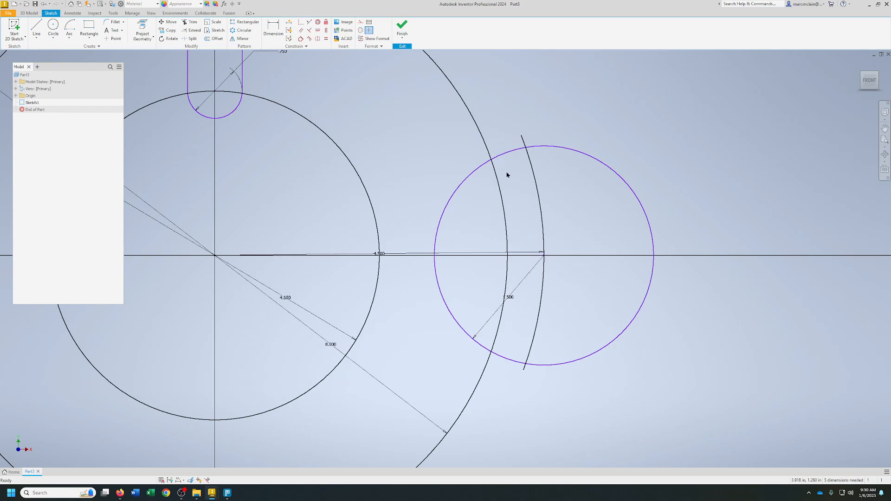
{"action": "left_click", "coordinate": [190, 22]}
{"action": "left_click", "coordinate": [515, 151]}
{"action": "left_click", "coordinate": [508, 357]}
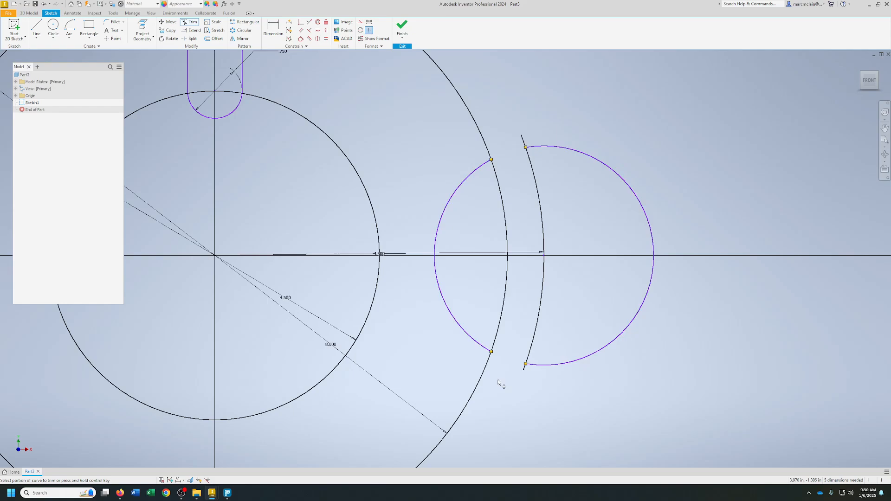
{"action": "left_click", "coordinate": [505, 278]}
{"action": "scroll", "coordinate": [501, 260], "scroll_direction": "up", "scroll_amount": 5}
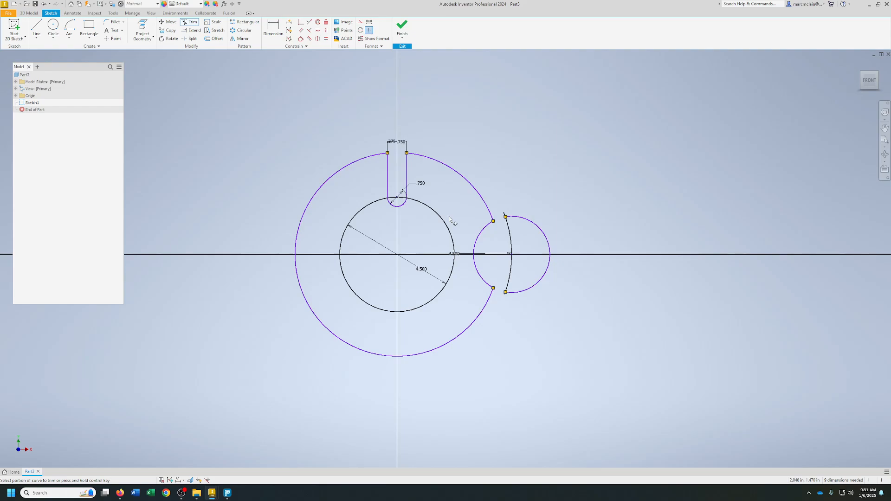
{"action": "left_click", "coordinate": [336, 174]}
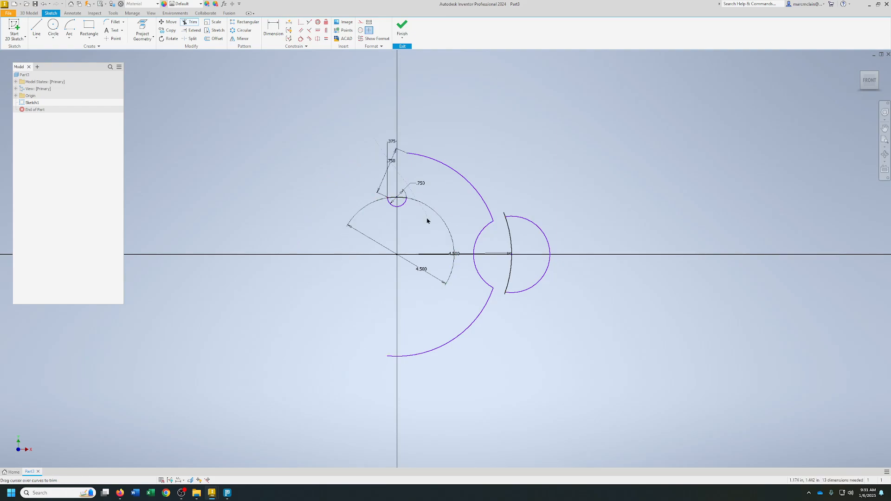
{"action": "left_click", "coordinate": [43, 4]}
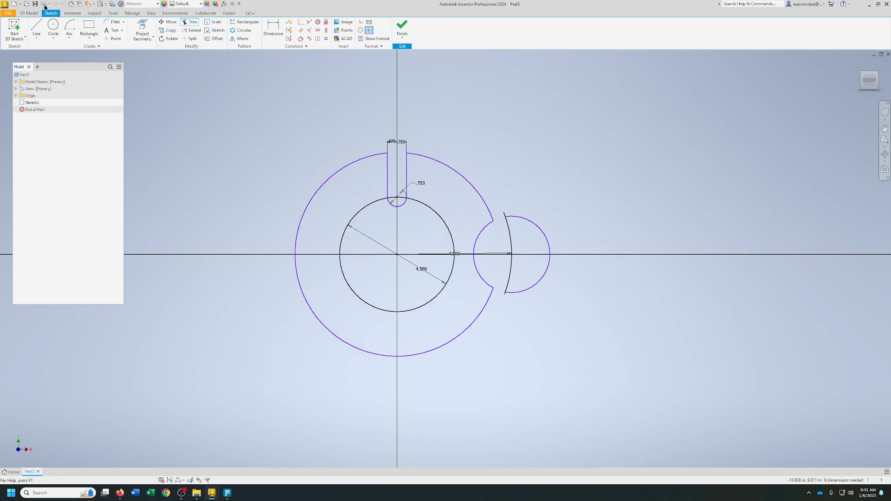
{"action": "right_click", "coordinate": [332, 94]}
{"action": "left_click", "coordinate": [332, 90]}
Circular-pattern the slot and the cutout arc about the wheel's centre with 6 instances over 360 deg and Associative turned off
{"action": "left_click_drag", "start_coordinate": [347, 104], "coordinate": [459, 237]}
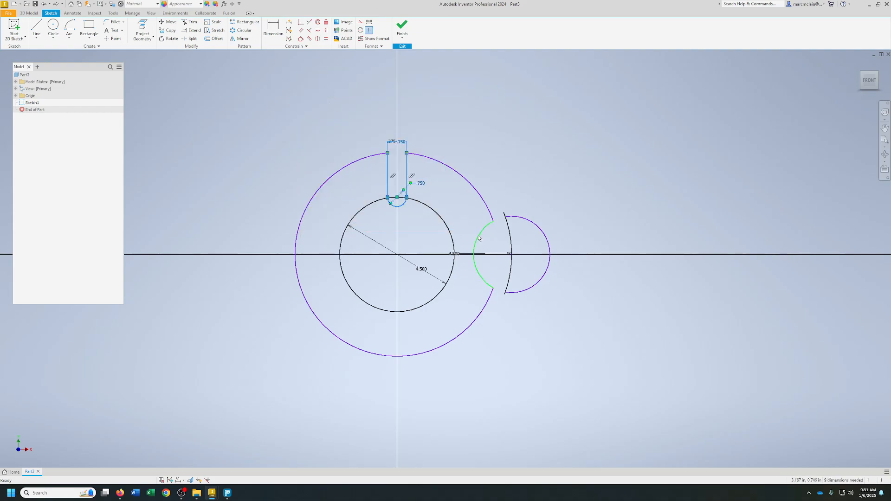
{"action": "left_click", "coordinate": [479, 239]}
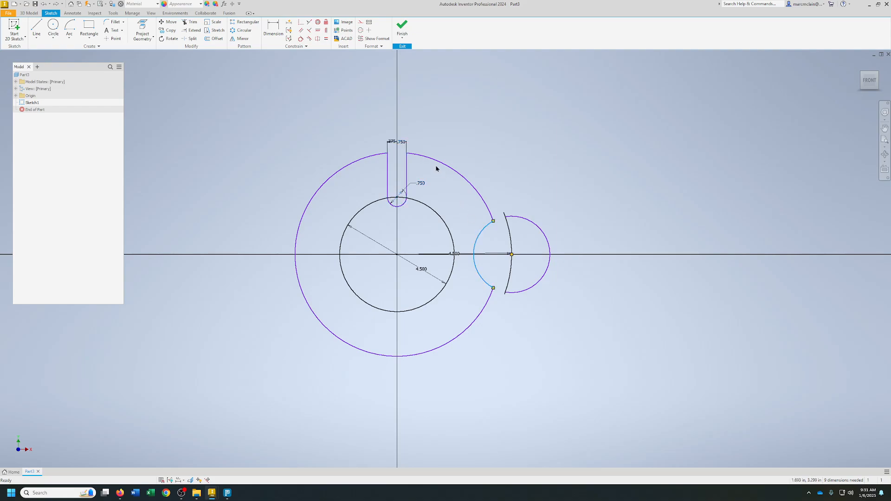
{"action": "left_click_drag", "start_coordinate": [369, 129], "coordinate": [422, 214]}
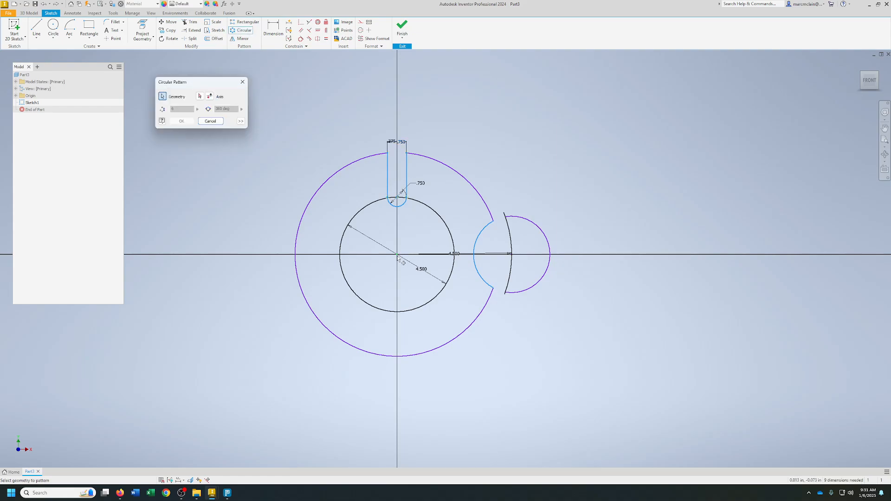
{"action": "left_click", "coordinate": [240, 121]}
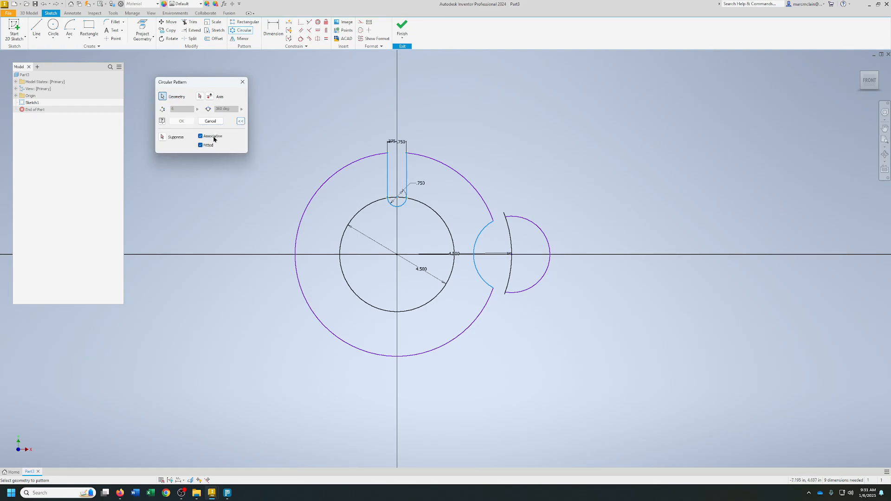
{"action": "left_click", "coordinate": [200, 96]}
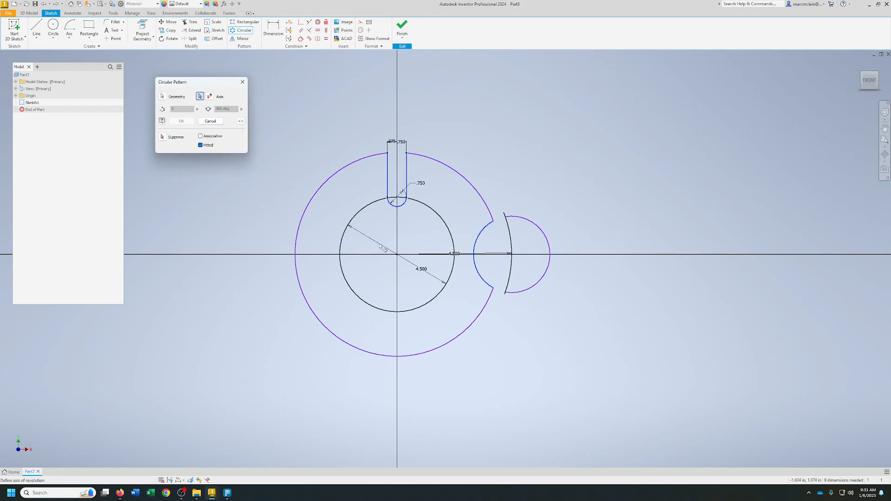
{"action": "left_click", "coordinate": [397, 260]}
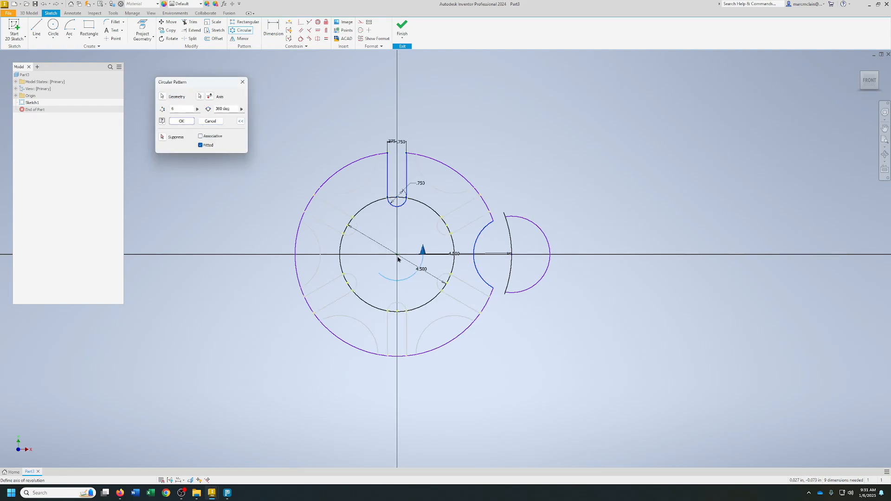
{"action": "left_click", "coordinate": [182, 122]}
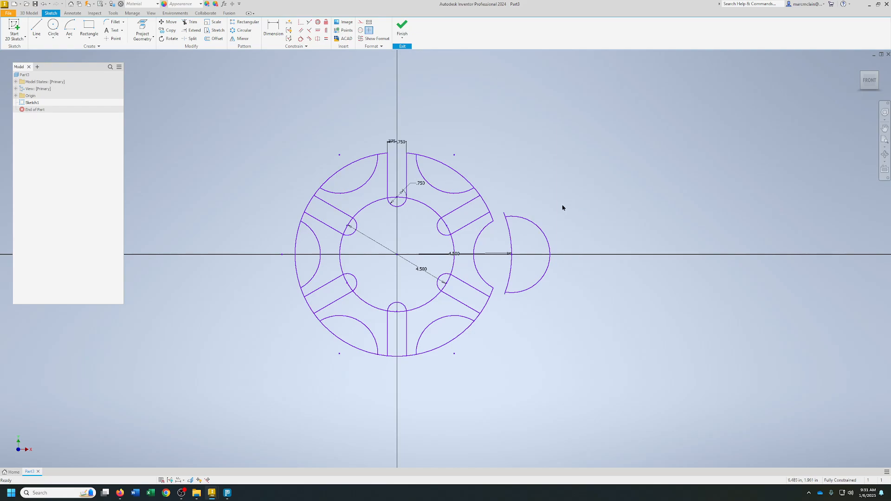
Delete the leftover arcs outside the original cutout and the 4.5 in inner circle
{"action": "left_click_drag", "start_coordinate": [557, 216], "coordinate": [509, 243]}
{"action": "key", "text": "Delete"}
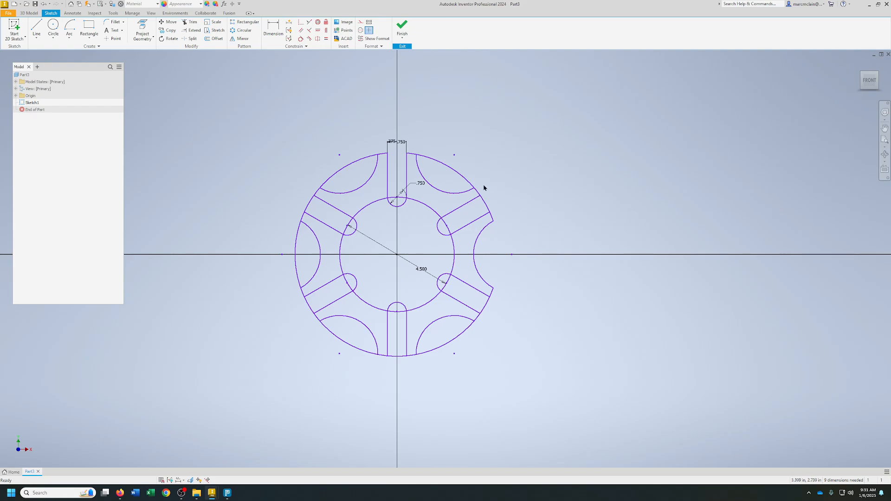
{"action": "left_click", "coordinate": [424, 208]}
{"action": "key", "text": "Delete"}
Trim the outer circle's arcs across all the patterned slots and cutouts to leave one open-slotted wheel outline
{"action": "left_click", "coordinate": [191, 22]}
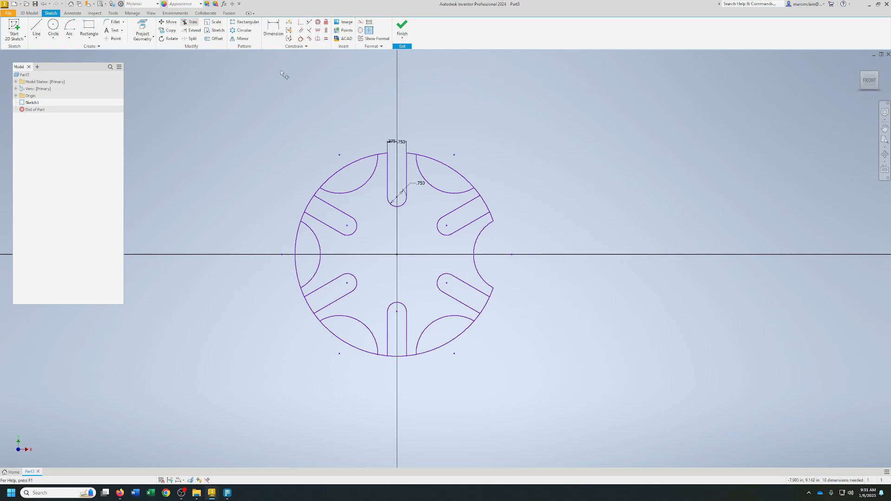
{"action": "left_click", "coordinate": [441, 165]}
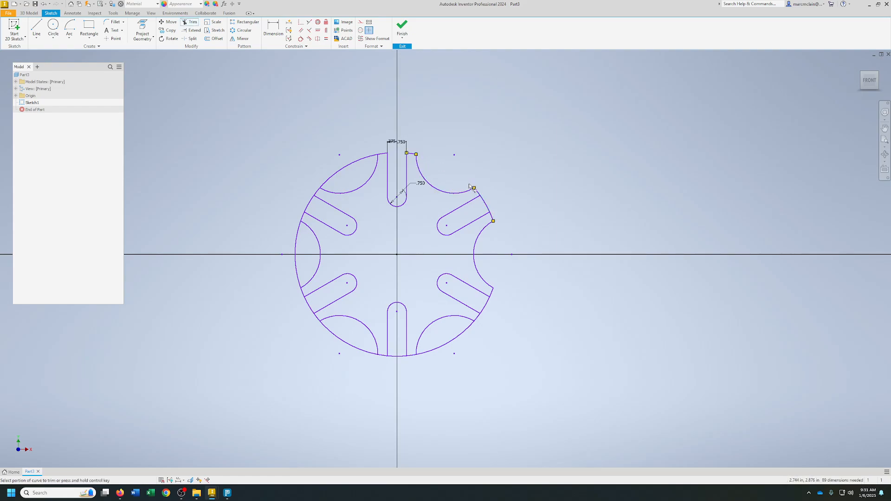
{"action": "left_click", "coordinate": [485, 203]}
{"action": "left_click", "coordinate": [488, 305]}
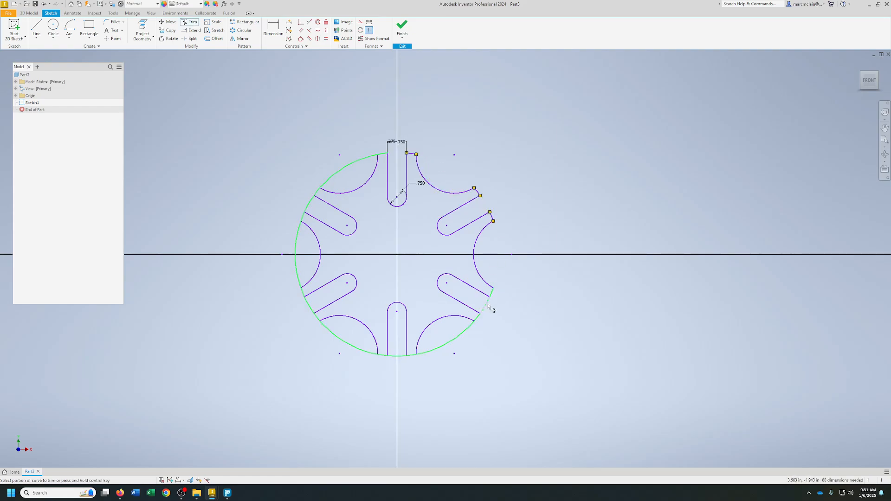
{"action": "left_click", "coordinate": [443, 348]}
{"action": "left_click", "coordinate": [404, 357]}
{"action": "left_click", "coordinate": [346, 344]}
{"action": "left_click", "coordinate": [311, 309]}
{"action": "left_click", "coordinate": [297, 274]}
{"action": "left_click", "coordinate": [311, 215]}
{"action": "left_click", "coordinate": [337, 173]}
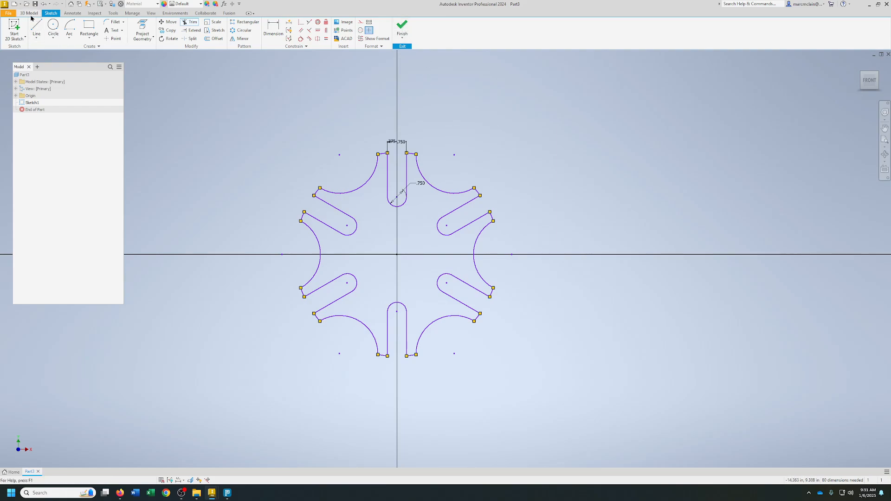
Leave Trim and run a Sketch Doctor diagnosis for redundant points, missing coincident constraints, overlapping curves, open loops and self-intersecting loops
{"action": "right_click", "coordinate": [238, 163]}
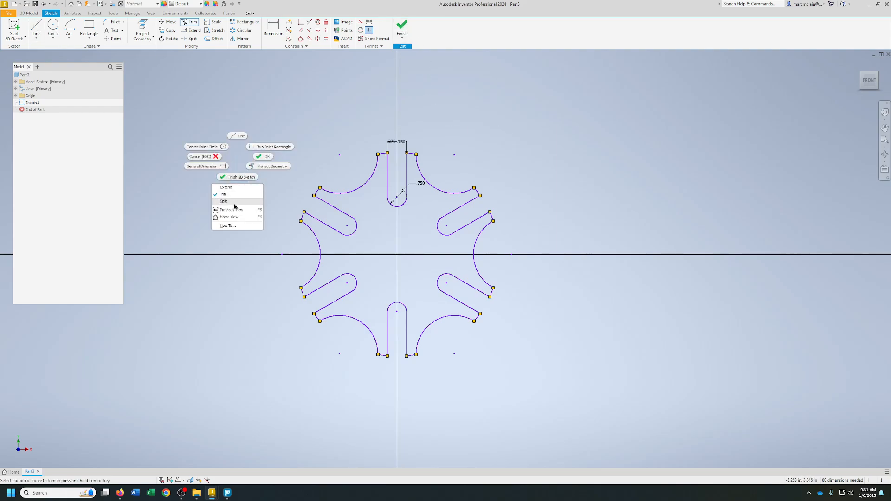
{"action": "left_click", "coordinate": [263, 156]}
{"action": "right_click", "coordinate": [238, 160]}
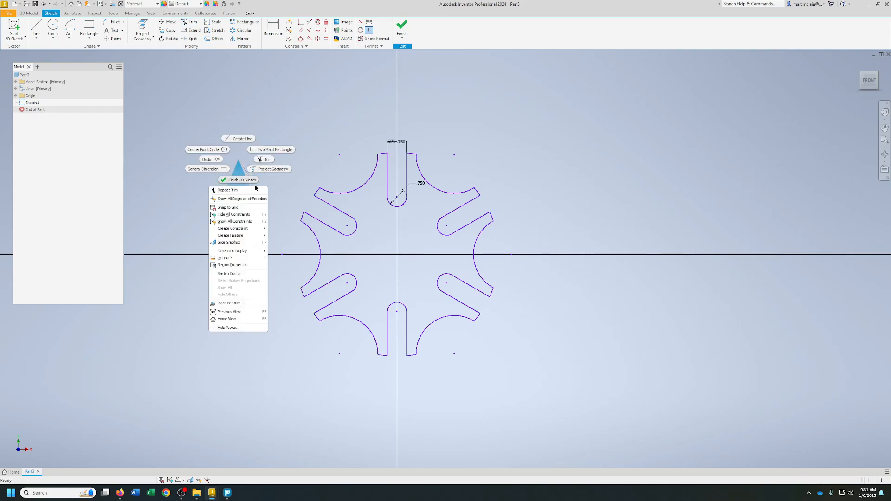
{"action": "left_click", "coordinate": [231, 274]}
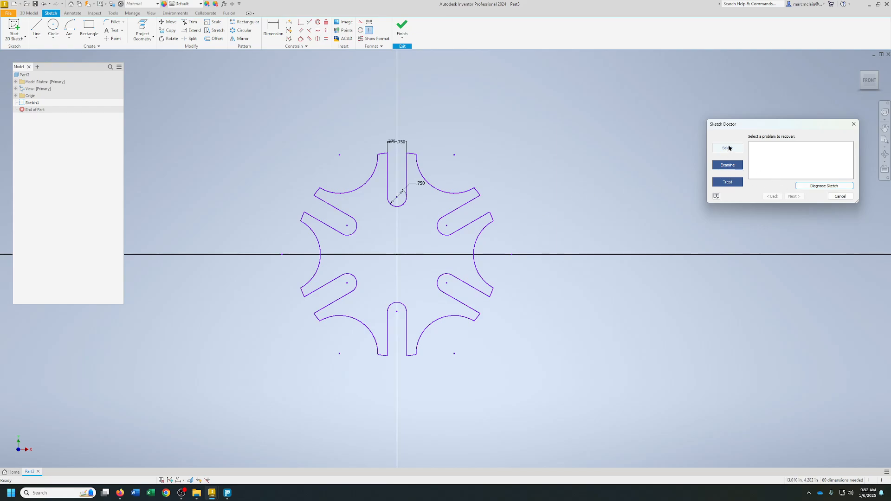
{"action": "left_click", "coordinate": [812, 186]}
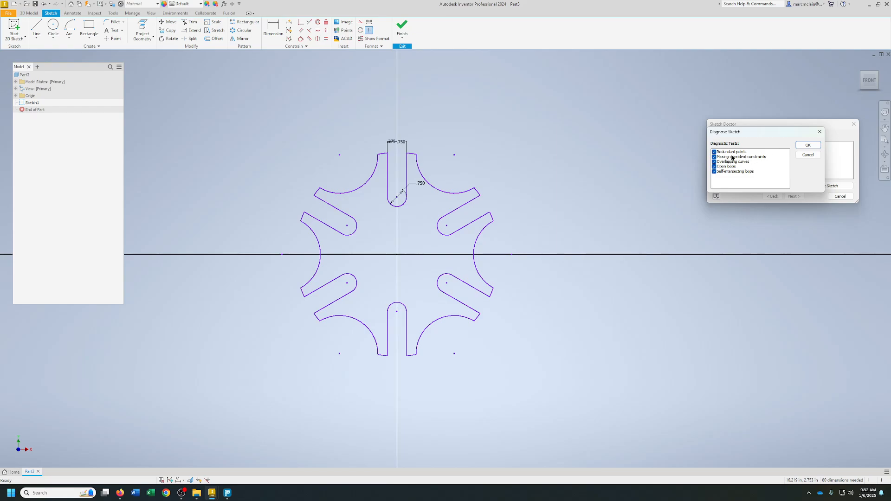
{"action": "left_click", "coordinate": [808, 146]}
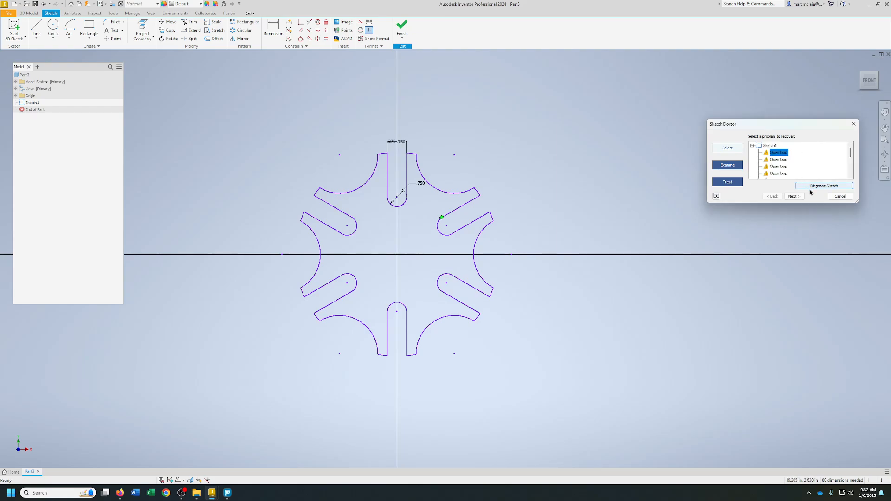
Examine the first open loop in Sketch Doctor and choose the Edit Sketch treatment to return to the sketch
{"action": "left_click", "coordinate": [793, 196]}
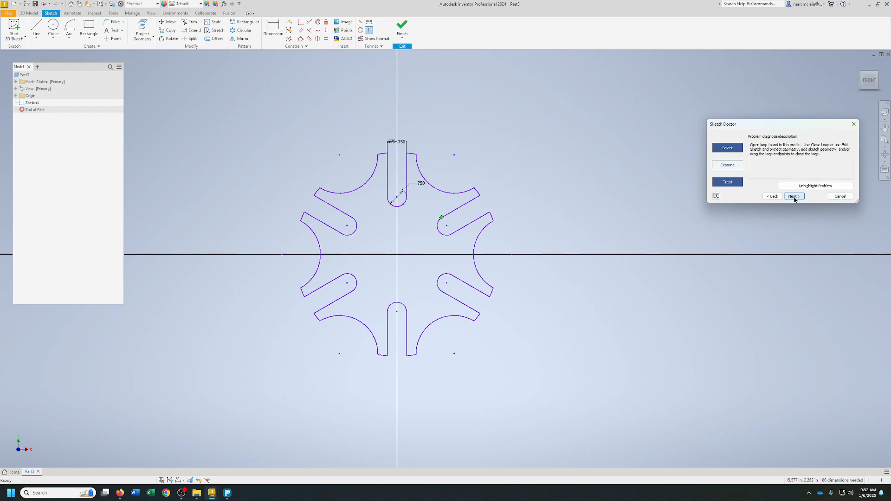
{"action": "left_click", "coordinate": [795, 197]}
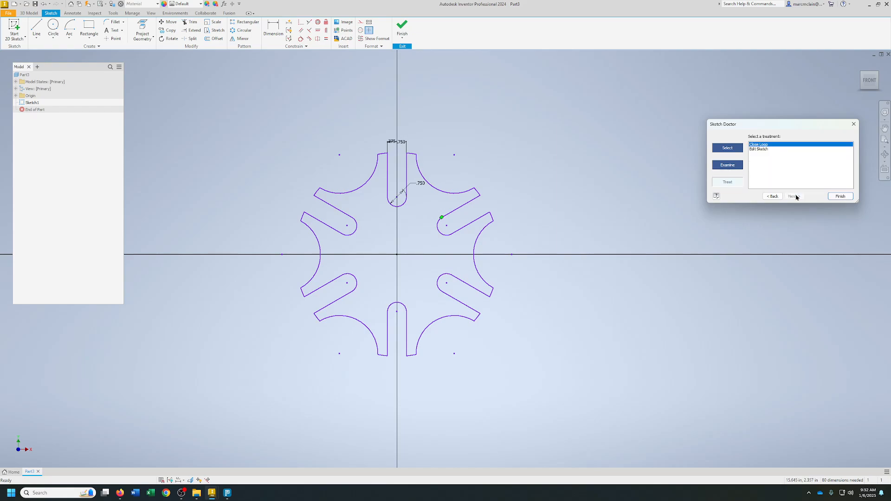
{"action": "left_click", "coordinate": [834, 196]}
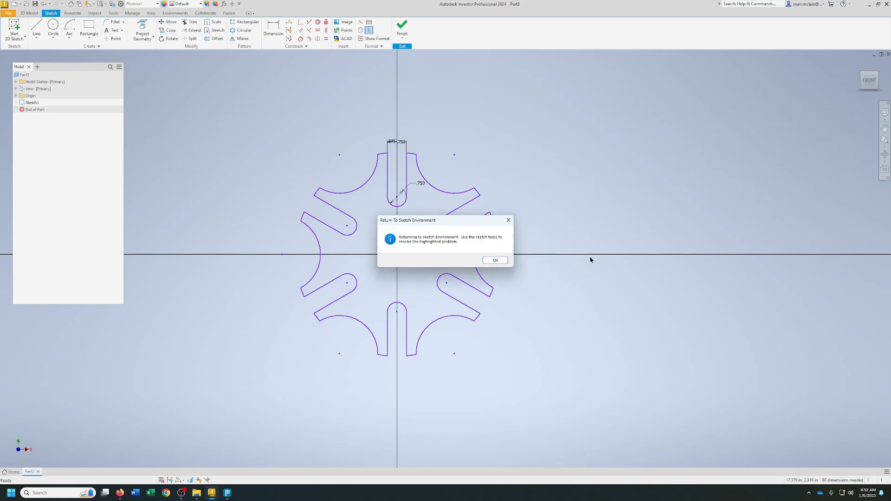
{"action": "left_click", "coordinate": [496, 260]}
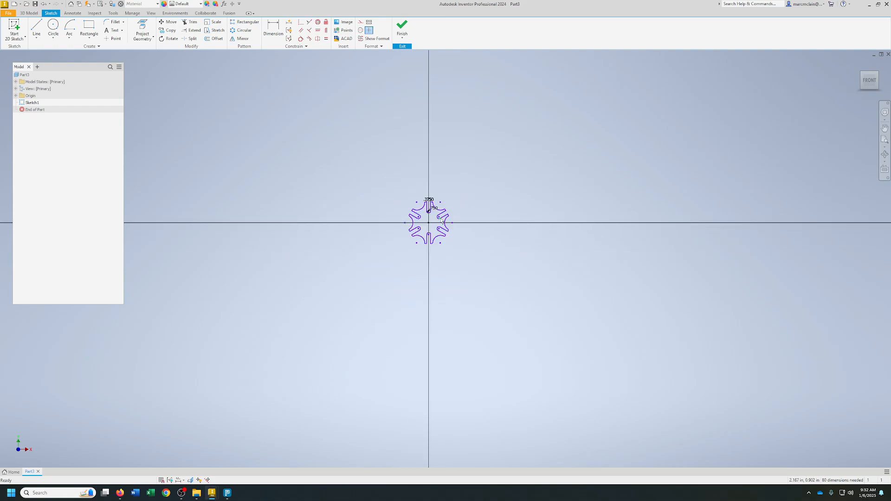
Trim the overhanging line stub where the upper-right slot's upper edge meets its rounded end
{"action": "scroll", "coordinate": [416, 201], "scroll_direction": "down", "scroll_amount": 6}
{"action": "left_click_drag", "start_coordinate": [374, 87], "coordinate": [436, 153]}
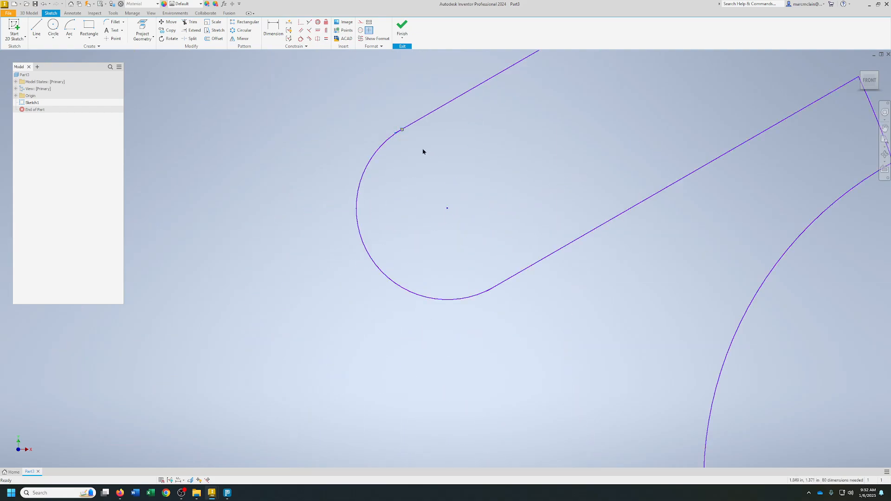
{"action": "scroll", "coordinate": [381, 134], "scroll_direction": "up", "scroll_amount": 5}
{"action": "scroll", "coordinate": [381, 135], "scroll_direction": "down", "scroll_amount": 6}
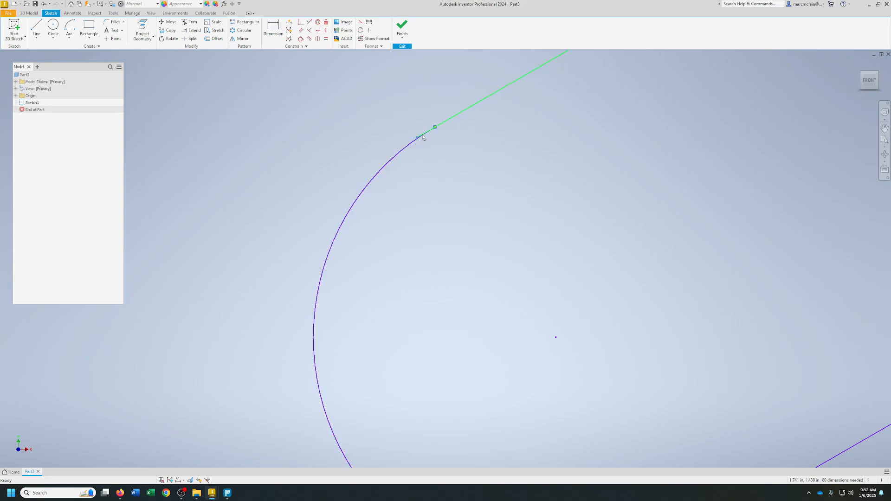
{"action": "key", "text": "x"}
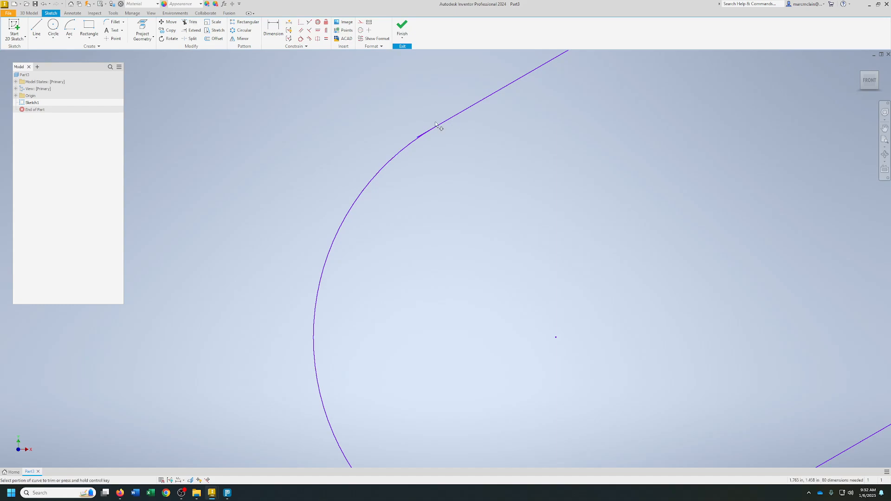
{"action": "left_click", "coordinate": [422, 134]}
Trim the overhanging line stub where the lower-right slot's upper edge meets its rounded end
{"action": "scroll", "coordinate": [437, 158], "scroll_direction": "down", "scroll_amount": 5}
{"action": "middle_click_drag", "start_coordinate": [513, 230], "coordinate": [443, 20]}
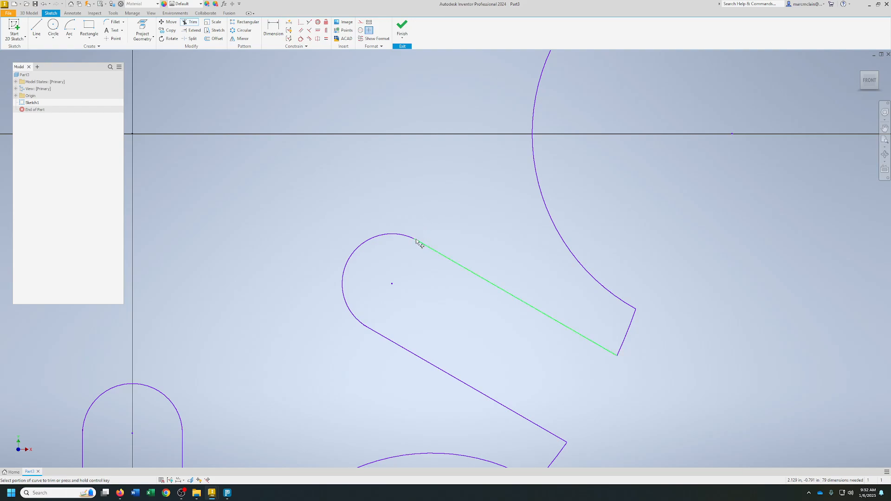
{"action": "scroll", "coordinate": [414, 242], "scroll_direction": "up", "scroll_amount": 6}
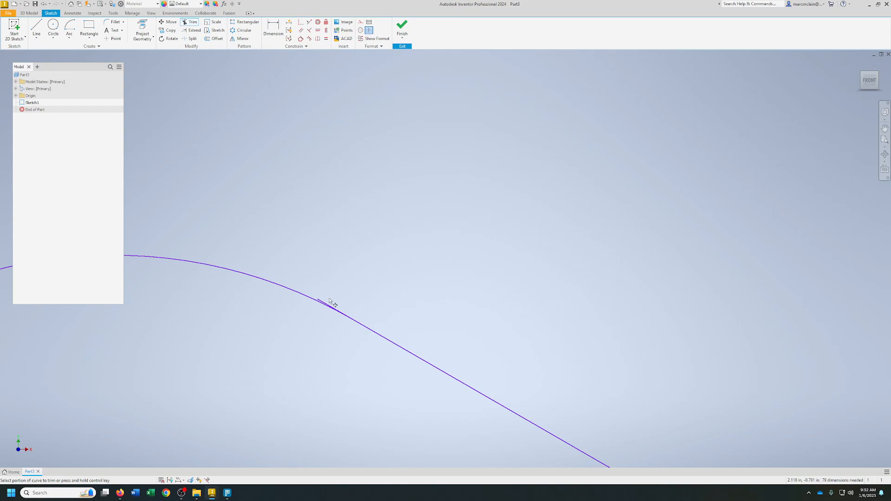
{"action": "left_click", "coordinate": [324, 304]}
Trim the overhanging line stubs on both sides of the bottom slot's rounded end
{"action": "scroll", "coordinate": [355, 284], "scroll_direction": "down", "scroll_amount": 6}
{"action": "scroll", "coordinate": [389, 307], "scroll_direction": "down", "scroll_amount": 2}
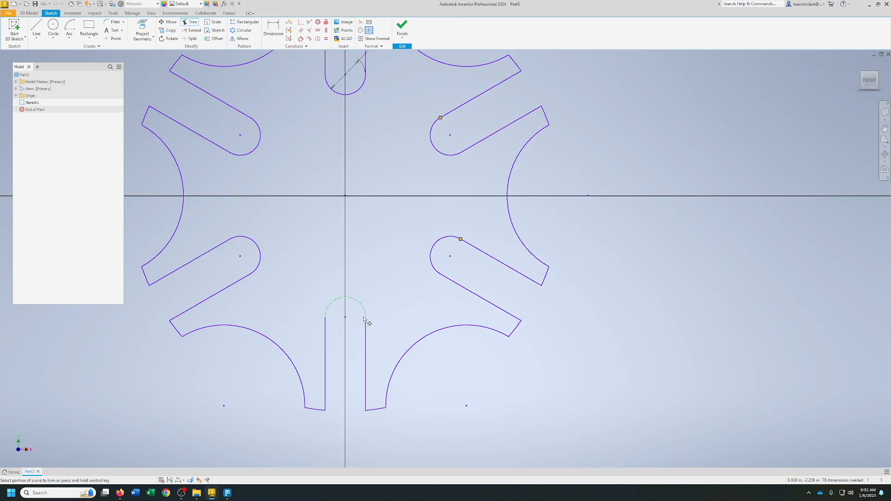
{"action": "scroll", "coordinate": [364, 320], "scroll_direction": "up", "scroll_amount": 6}
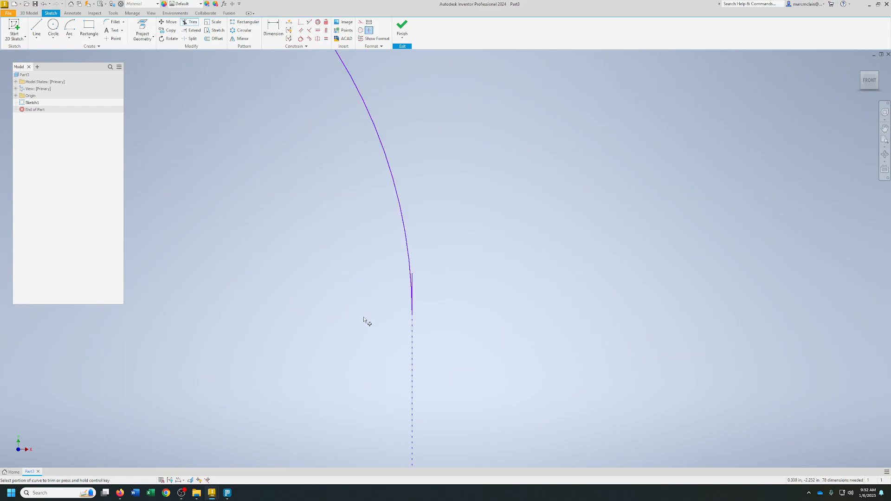
{"action": "left_click", "coordinate": [414, 280]}
{"action": "scroll", "coordinate": [448, 280], "scroll_direction": "down", "scroll_amount": 5}
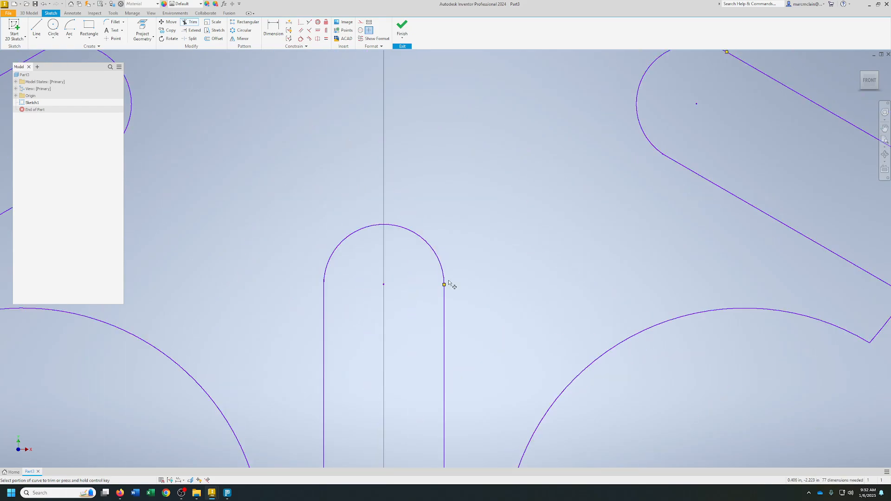
{"action": "middle_click_drag", "start_coordinate": [355, 282], "coordinate": [508, 296]}
{"action": "scroll", "coordinate": [478, 294], "scroll_direction": "up", "scroll_amount": 5}
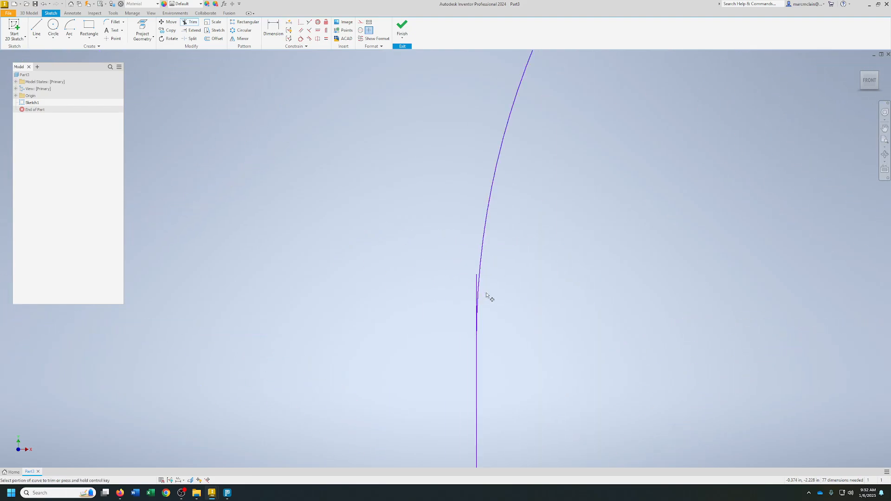
{"action": "scroll", "coordinate": [453, 281], "scroll_direction": "down", "scroll_amount": 8}
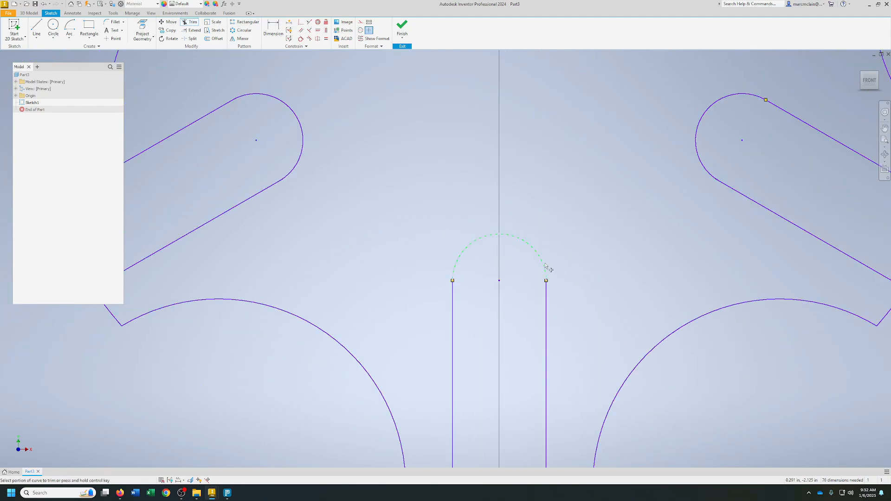
{"action": "middle_click_drag", "start_coordinate": [454, 280], "coordinate": [362, 341]}
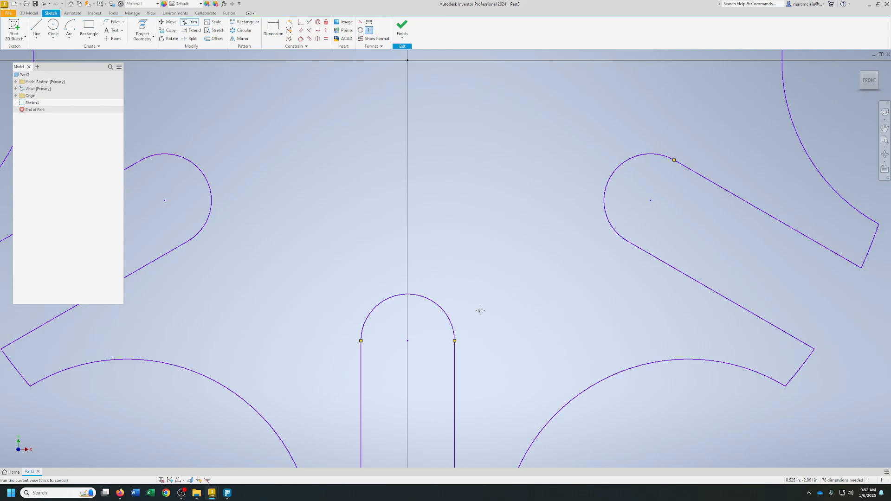
Trim the remaining line stubs at the rounded ends of the lower-right and upper-right slots' lower edges
{"action": "left_click", "coordinate": [626, 242]}
{"action": "middle_click_drag", "start_coordinate": [692, 208], "coordinate": [511, 390]}
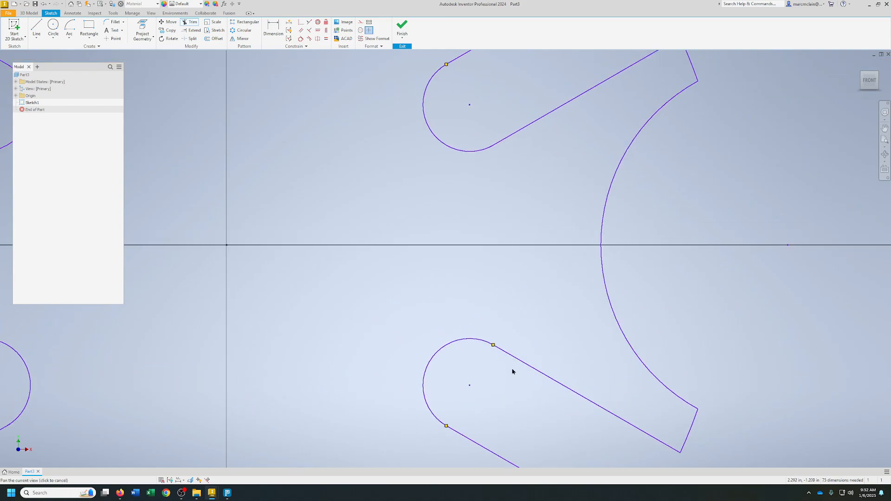
{"action": "left_click", "coordinate": [493, 146]}
Trim the overhanging line stubs on both sides of the top slot's rounded end
{"action": "middle_click_drag", "start_coordinate": [505, 188], "coordinate": [571, 446]}
{"action": "scroll", "coordinate": [469, 269], "scroll_direction": "down", "scroll_amount": 1}
{"action": "middle_click_drag", "start_coordinate": [470, 269], "coordinate": [531, 320]}
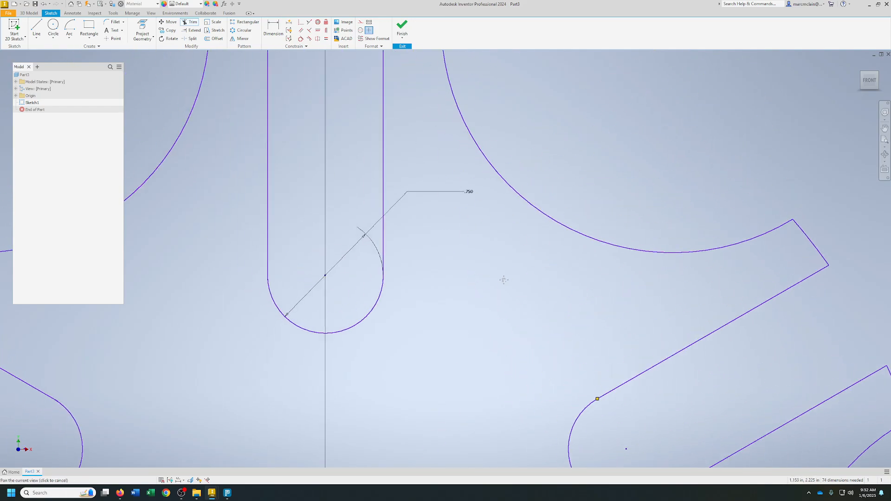
{"action": "left_click", "coordinate": [386, 272]}
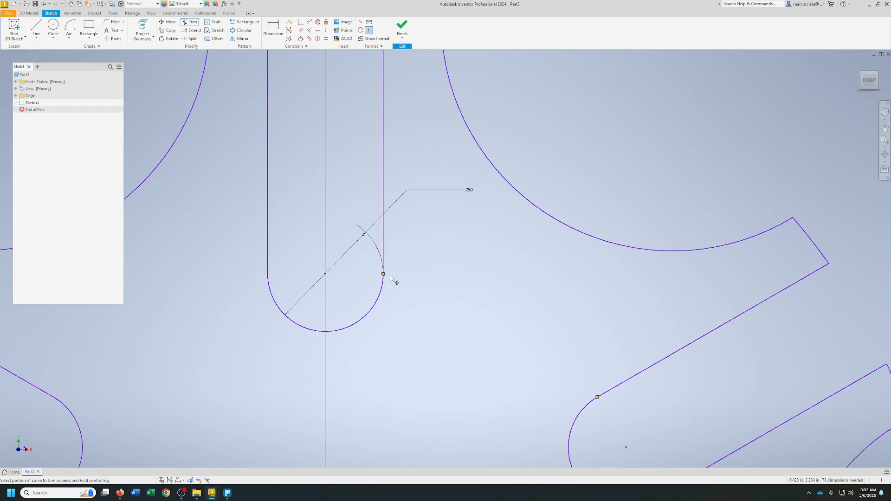
{"action": "scroll", "coordinate": [265, 280], "scroll_direction": "down", "scroll_amount": 5}
{"action": "scroll", "coordinate": [269, 280], "scroll_direction": "up", "scroll_amount": 8}
{"action": "left_click", "coordinate": [274, 280]}
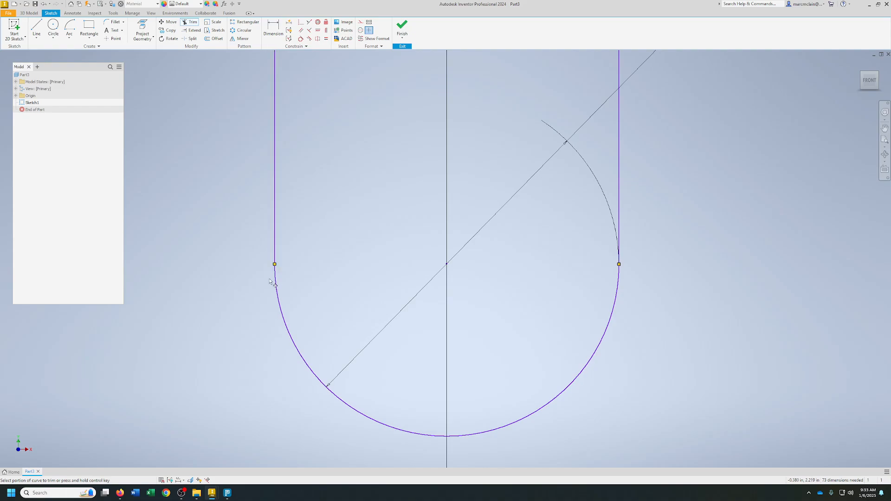
Trim the overhanging line stubs on the upper-left slot's two edges at its rounded end
{"action": "middle_click_drag", "start_coordinate": [297, 288], "coordinate": [488, 293]}
{"action": "scroll", "coordinate": [467, 318], "scroll_direction": "up", "scroll_amount": 8}
{"action": "scroll", "coordinate": [478, 324], "scroll_direction": "down", "scroll_amount": 6}
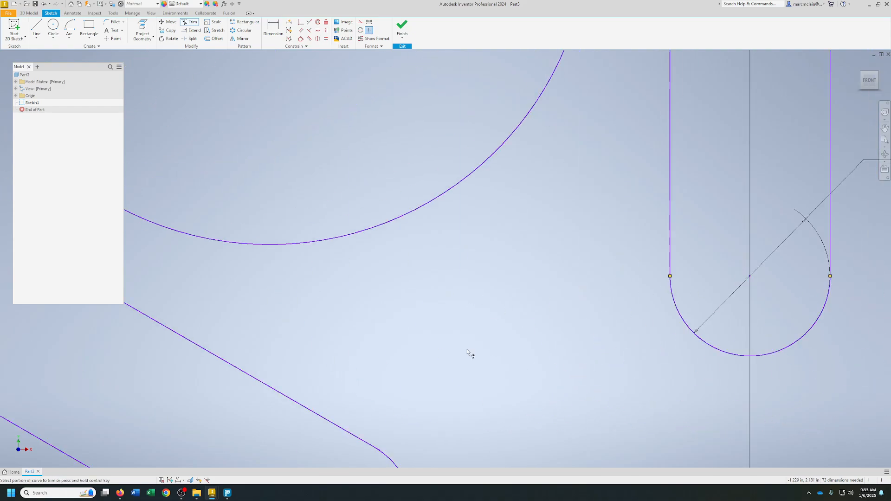
{"action": "scroll", "coordinate": [453, 358], "scroll_direction": "up", "scroll_amount": 5}
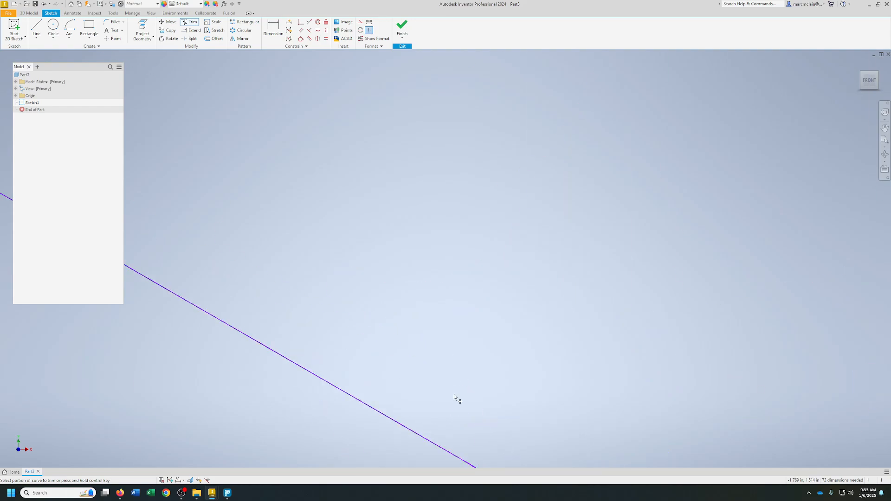
{"action": "middle_click_drag", "start_coordinate": [455, 400], "coordinate": [380, 139]}
{"action": "left_click", "coordinate": [380, 177]}
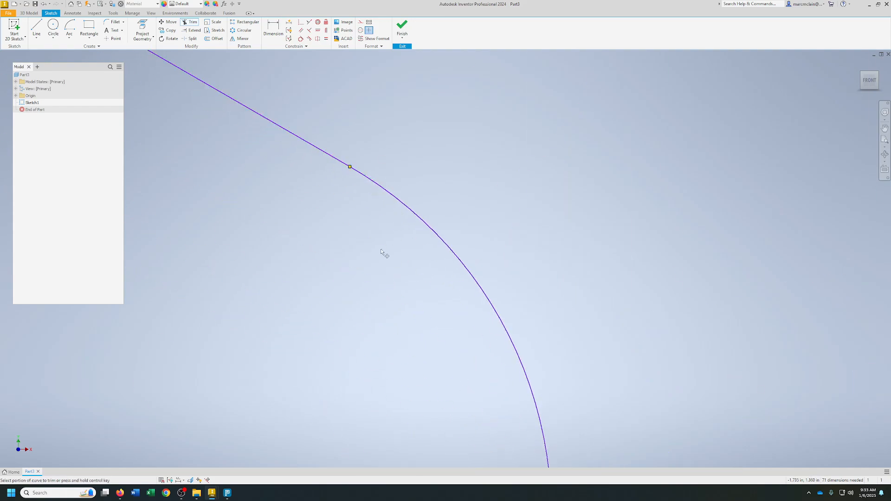
{"action": "scroll", "coordinate": [353, 325], "scroll_direction": "down", "scroll_amount": 3}
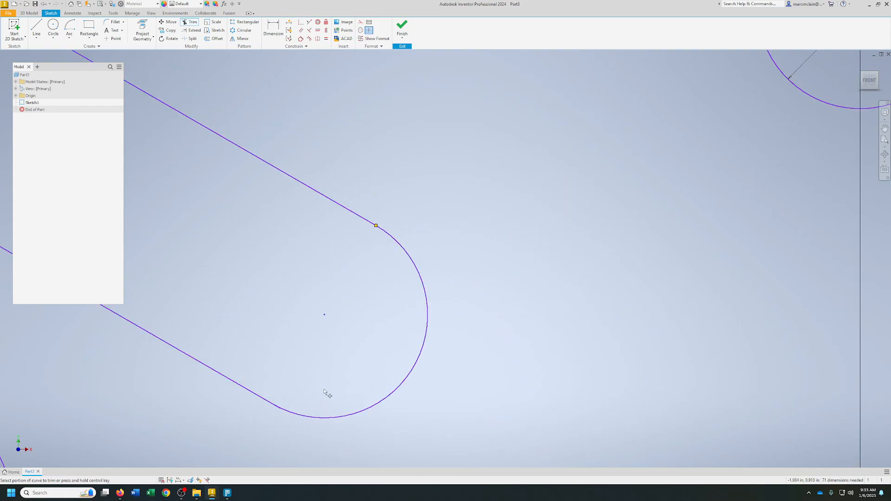
{"action": "left_click", "coordinate": [276, 408]}
Trim the overhanging line stubs on the lower-left slot's two edges at its rounded end
{"action": "scroll", "coordinate": [413, 246], "scroll_direction": "up", "scroll_amount": 5}
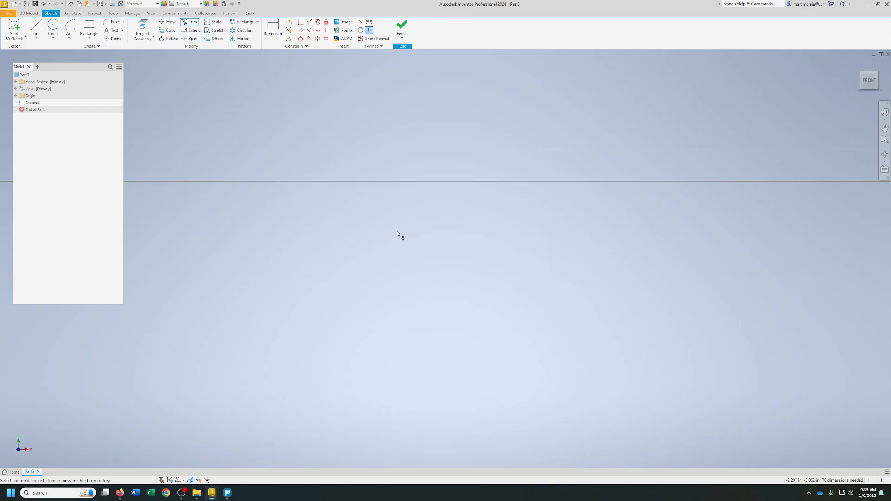
{"action": "scroll", "coordinate": [394, 240], "scroll_direction": "down", "scroll_amount": 5}
{"action": "scroll", "coordinate": [397, 273], "scroll_direction": "up", "scroll_amount": 5}
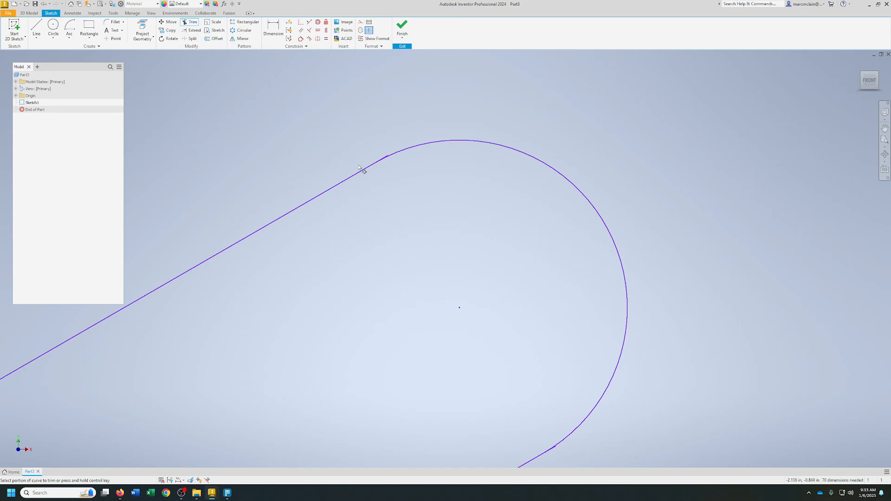
{"action": "left_click", "coordinate": [387, 158]}
{"action": "left_click", "coordinate": [555, 449]}
{"action": "scroll", "coordinate": [575, 443], "scroll_direction": "down", "scroll_amount": 5}
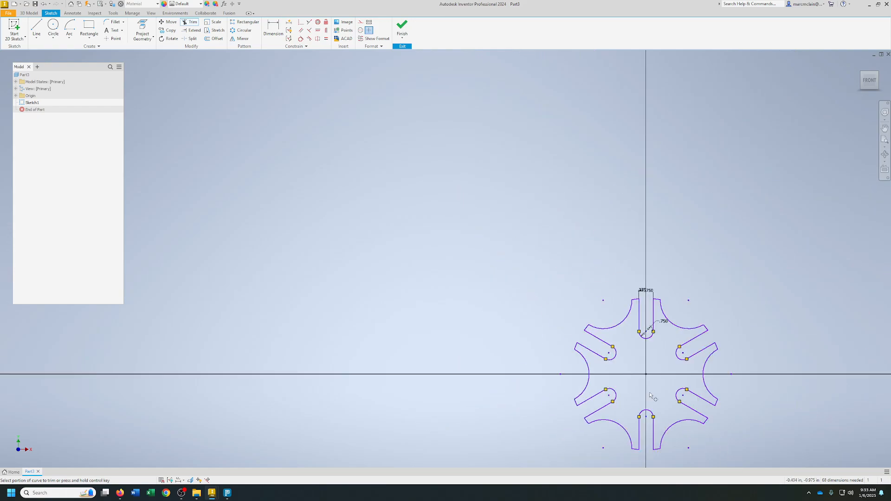
Leave Trim and rerun the Sketch Doctor diagnosis with all five tests on the cleaned-up wheel outline
{"action": "right_click", "coordinate": [340, 146]}
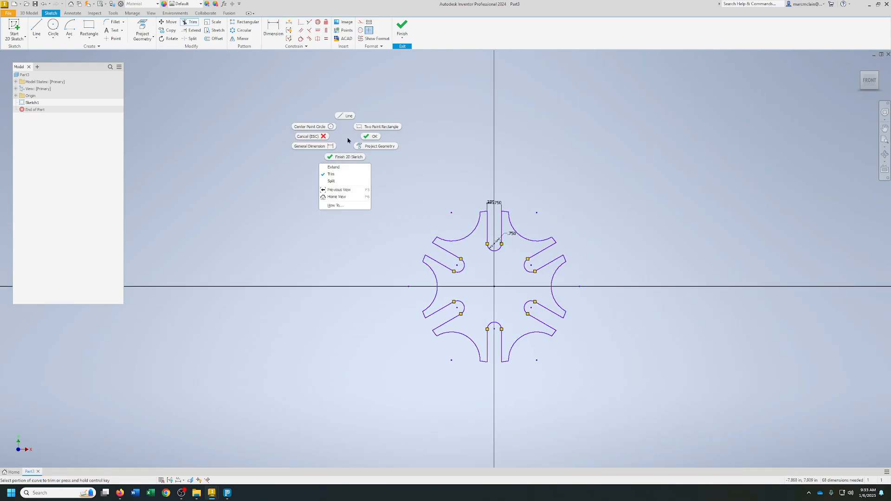
{"action": "left_click", "coordinate": [366, 138]}
{"action": "right_click", "coordinate": [342, 154]}
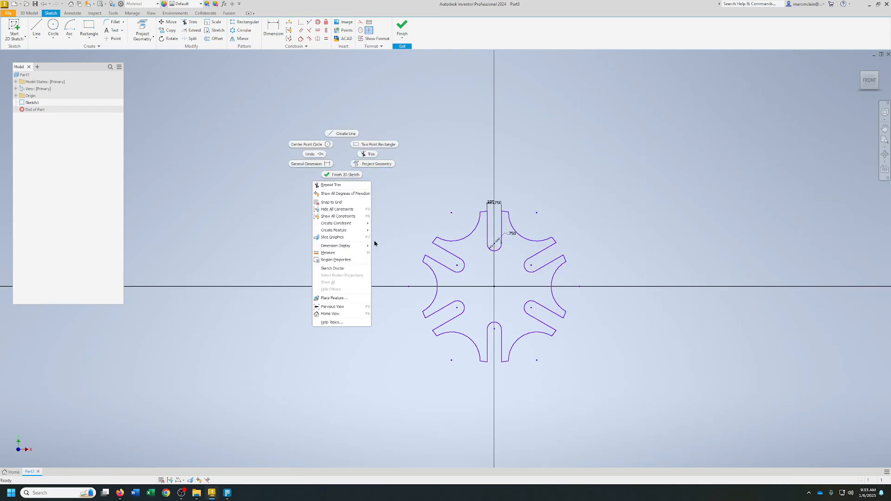
{"action": "left_click", "coordinate": [339, 268]}
{"action": "left_click", "coordinate": [815, 186]}
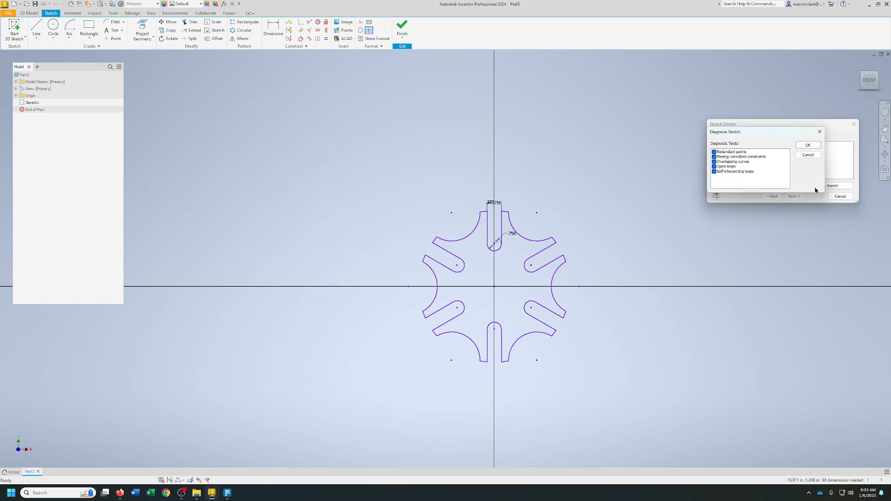
{"action": "left_click", "coordinate": [808, 153]}
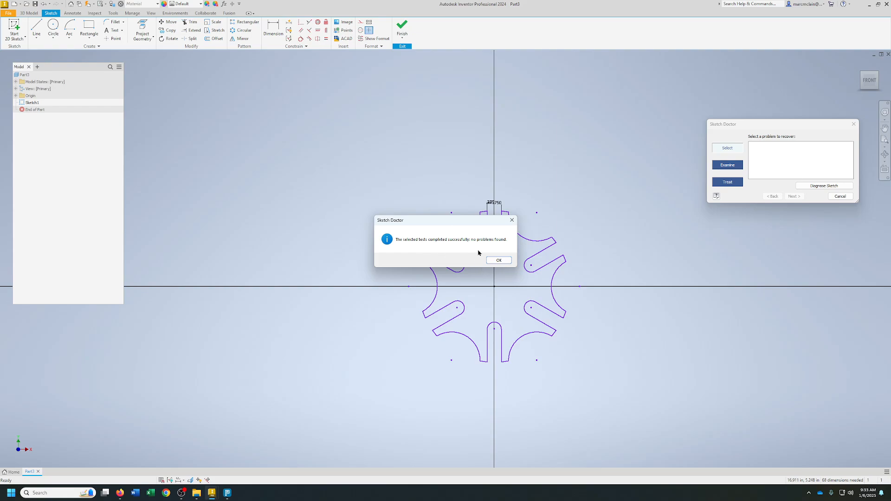
Close Sketch Doctor and extrude the closed wheel profile into a solid body
{"action": "left_click", "coordinate": [500, 261]}
{"action": "left_click", "coordinate": [840, 196]}
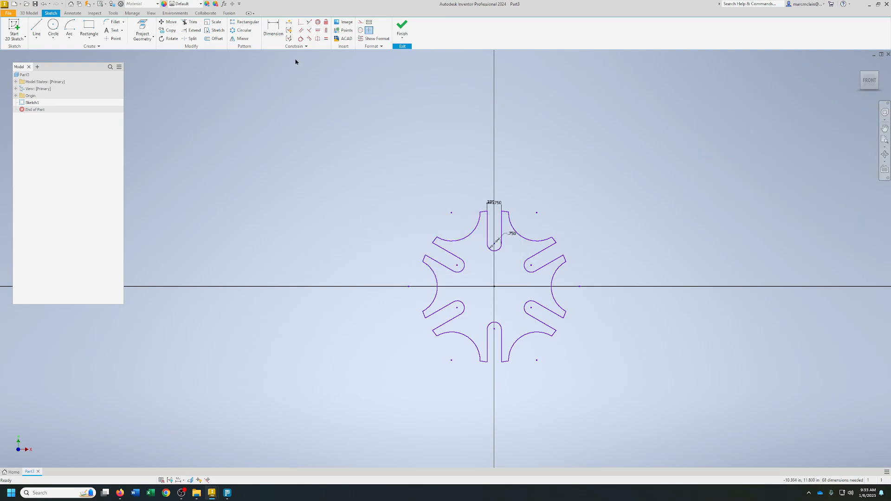
{"action": "left_click", "coordinate": [29, 13]}
{"action": "left_click", "coordinate": [36, 28]}
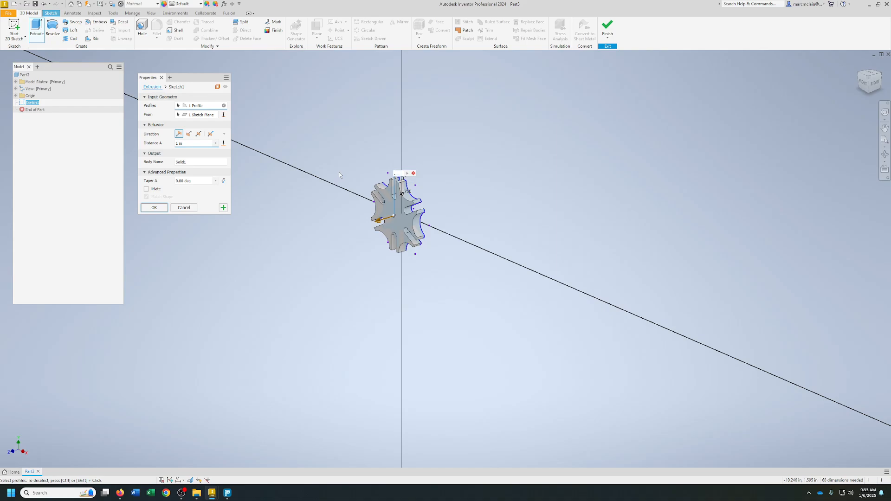
{"action": "key", "text": "Return"}
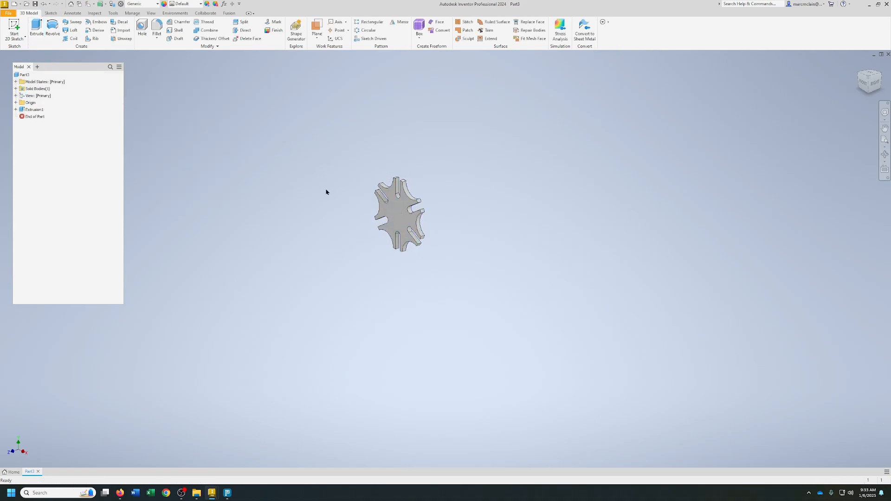
Start a sketch on the wheel's front face and draw a 2.5 in diameter circle centred on the origin
{"action": "left_click", "coordinate": [400, 217]}
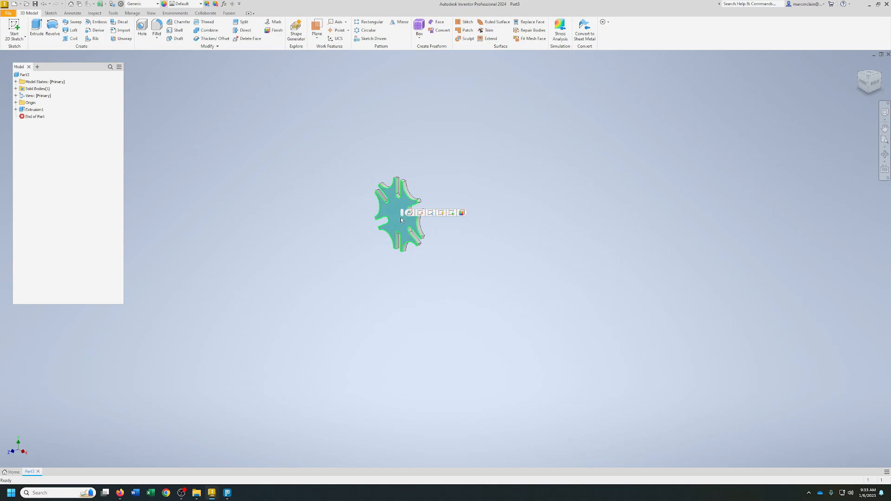
{"action": "left_click", "coordinate": [452, 214]}
{"action": "scroll", "coordinate": [457, 279], "scroll_direction": "up", "scroll_amount": 8}
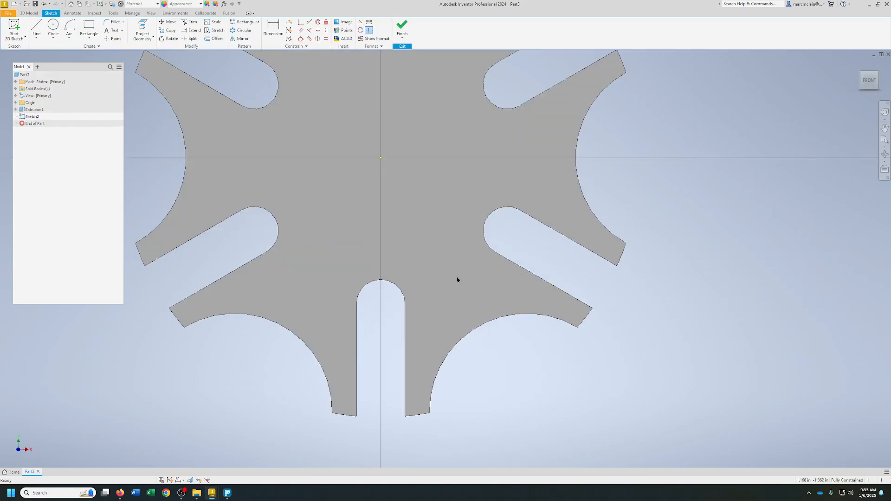
{"action": "scroll", "coordinate": [441, 211], "scroll_direction": "down", "scroll_amount": 5}
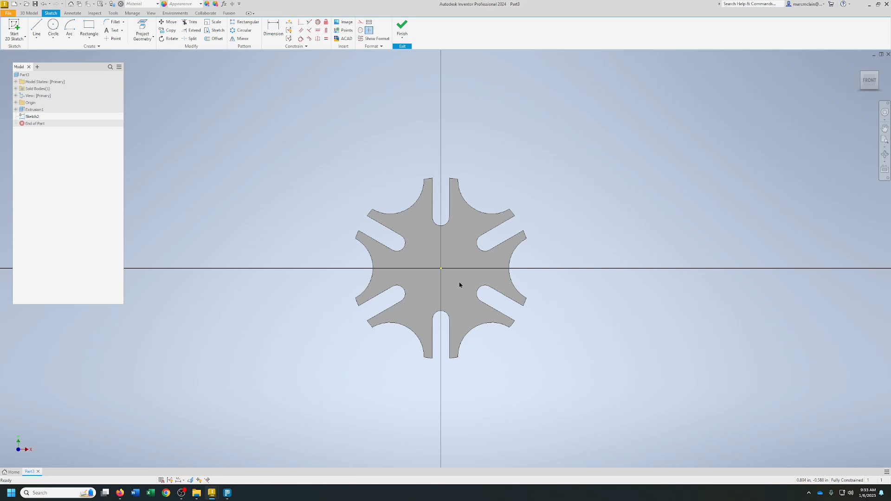
{"action": "left_click", "coordinate": [54, 27]}
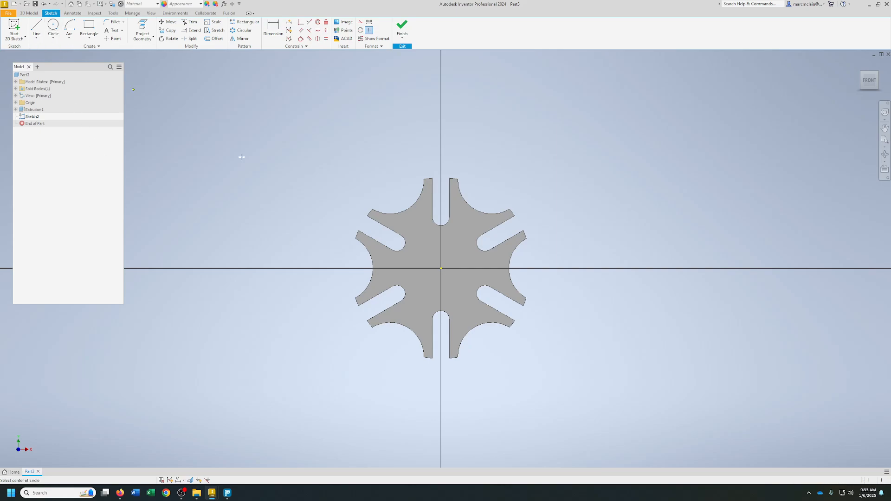
{"action": "left_click", "coordinate": [441, 268]}
{"action": "type", "text": "2.5"}
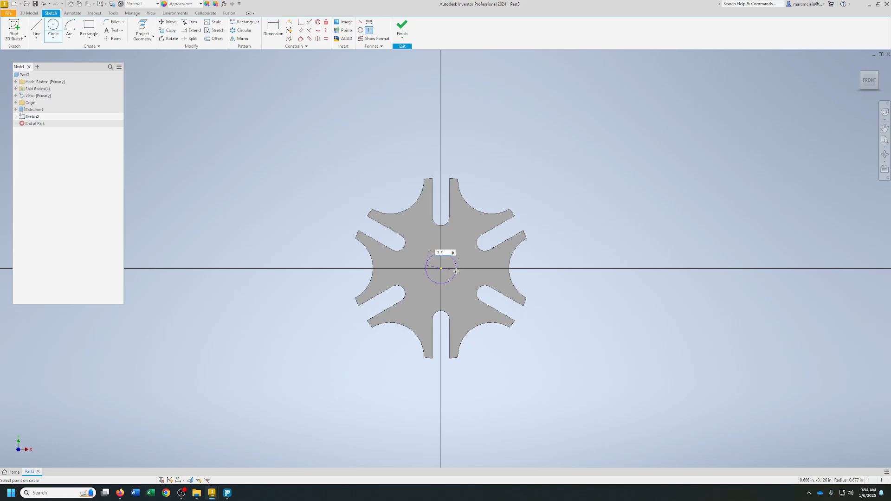
{"action": "key", "text": "Return"}
Extrude the 2.5 in circle 0.5 in outward, joined to the wheel, to form the hub
{"action": "left_click", "coordinate": [29, 13]}
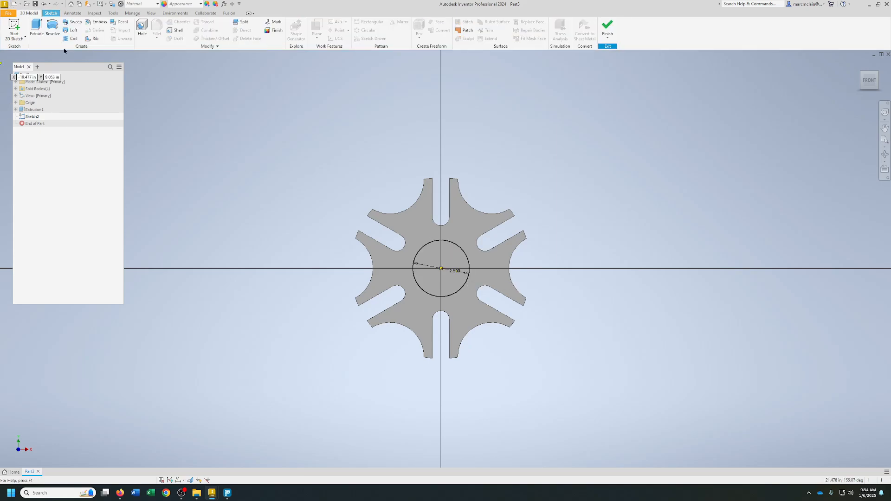
{"action": "left_click", "coordinate": [37, 29]}
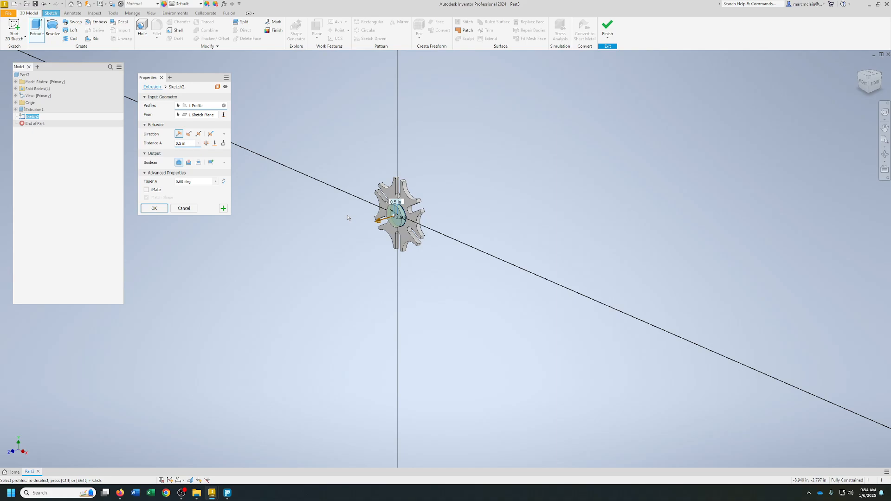
{"action": "left_click", "coordinate": [154, 208]}
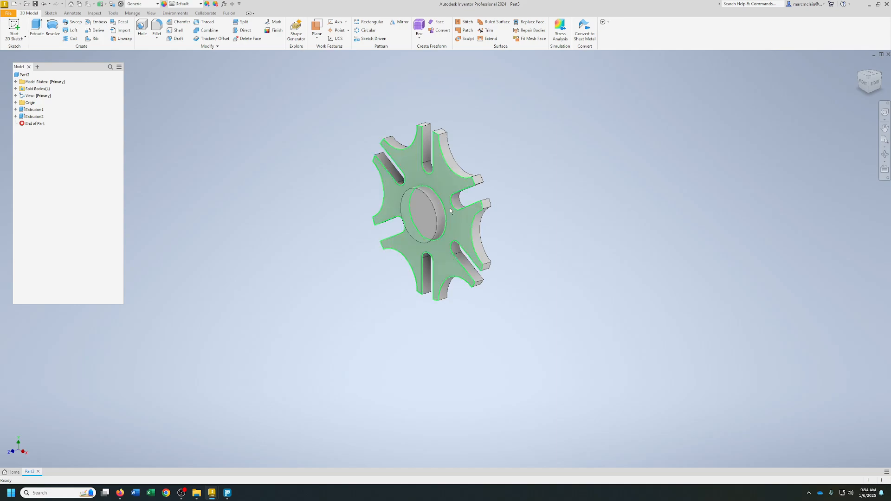
Fillet the edge where the hub meets the wheel face with a 0.25 in radius
{"action": "left_click", "coordinate": [157, 26]}
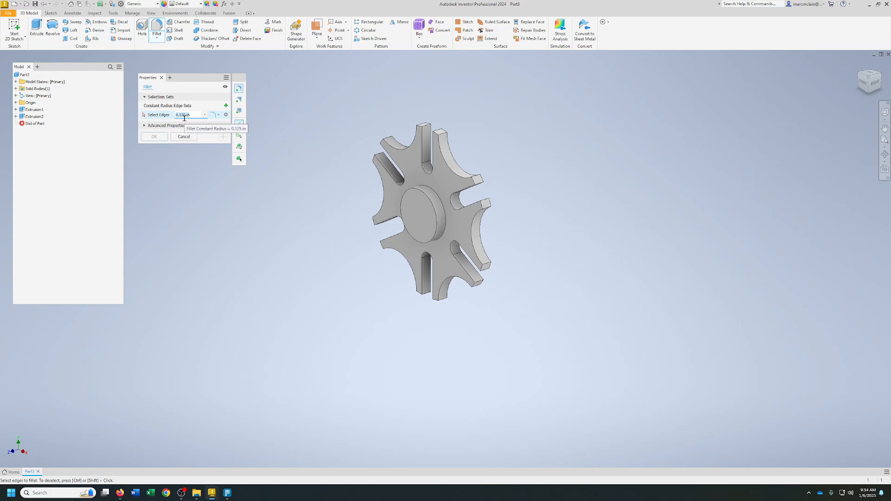
{"action": "type", "text": ".25"}
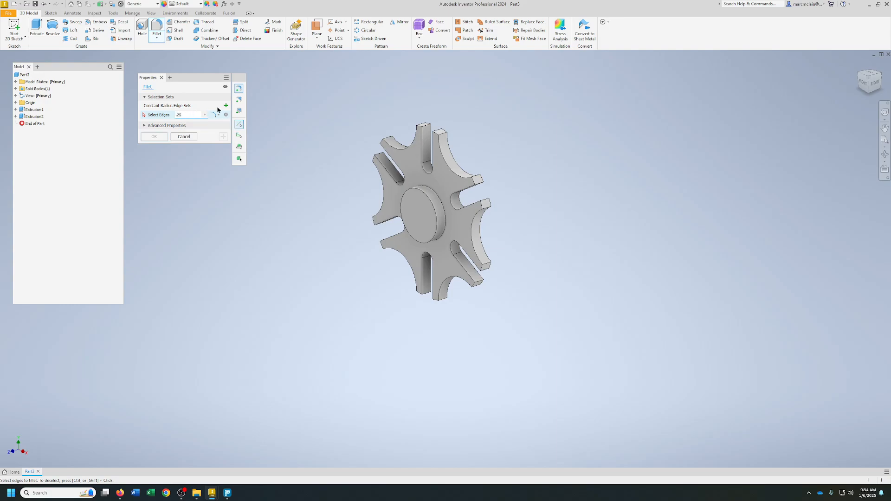
{"action": "left_click", "coordinate": [427, 190]}
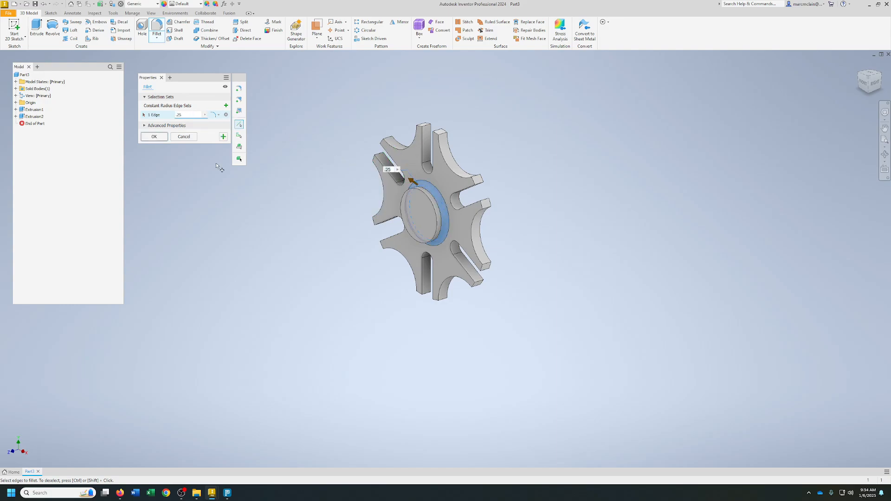
{"action": "left_click", "coordinate": [154, 136]}
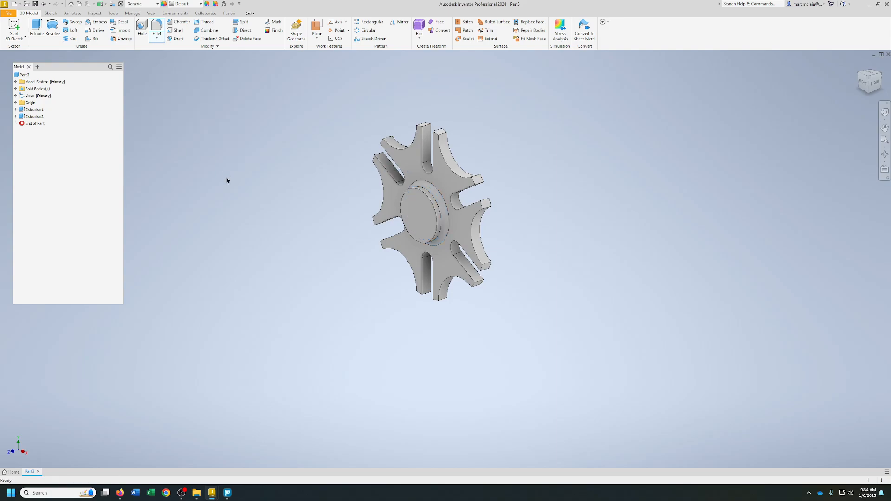
Start a sketch on the hub's front face and draw a 1.5 in diameter bore circle centred on the origin
{"action": "left_click", "coordinate": [413, 222]}
{"action": "left_click", "coordinate": [464, 212]}
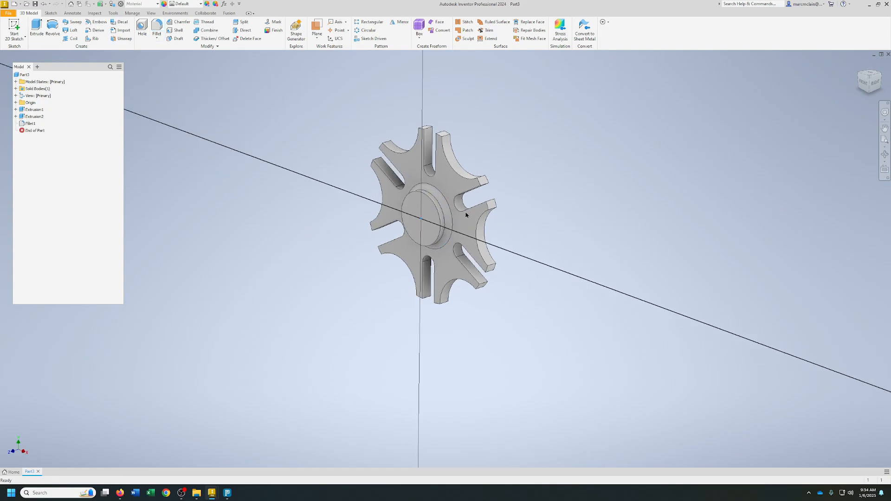
{"action": "scroll", "coordinate": [457, 262], "scroll_direction": "down", "scroll_amount": 4}
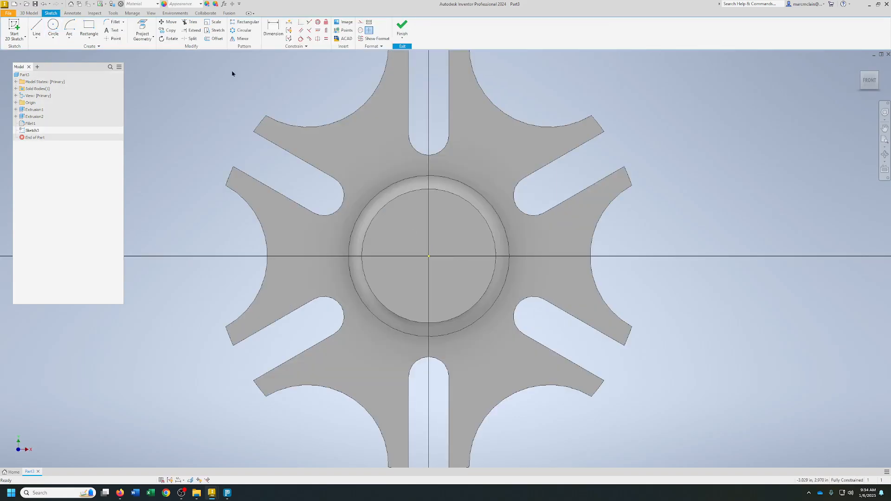
{"action": "left_click", "coordinate": [54, 28]}
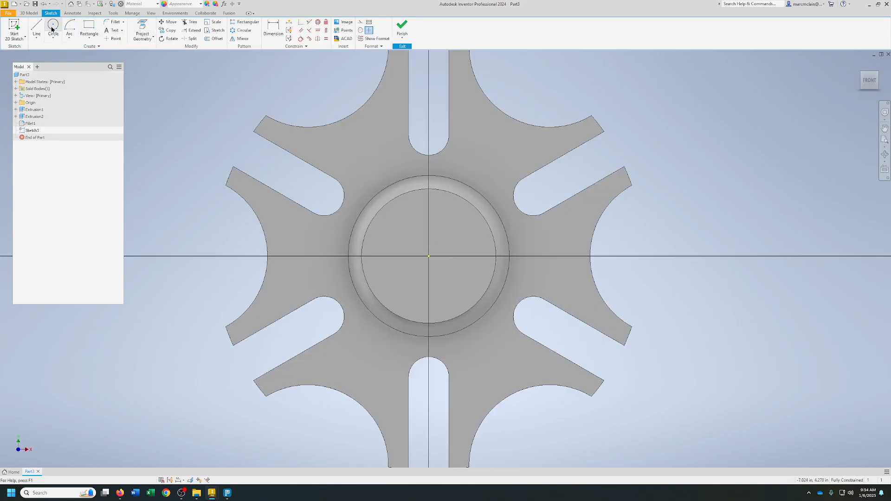
{"action": "left_click", "coordinate": [429, 257]}
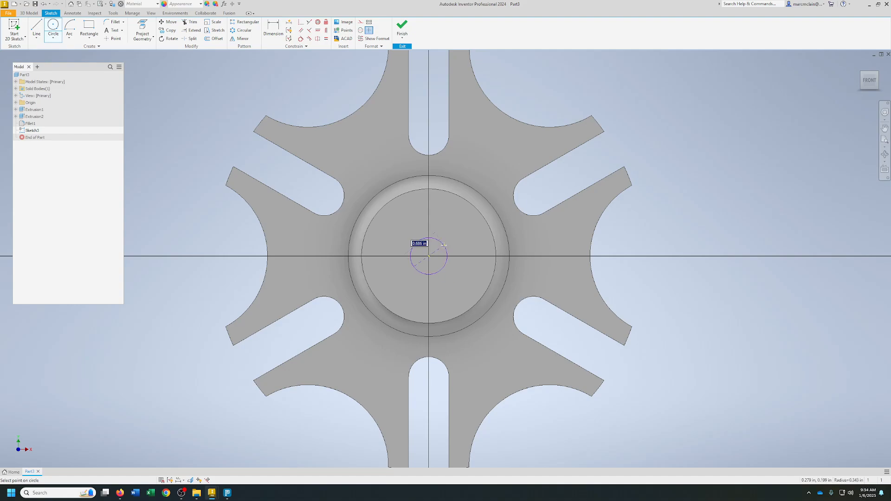
{"action": "type", "text": "1.5"}
{"action": "key", "text": "Return"}
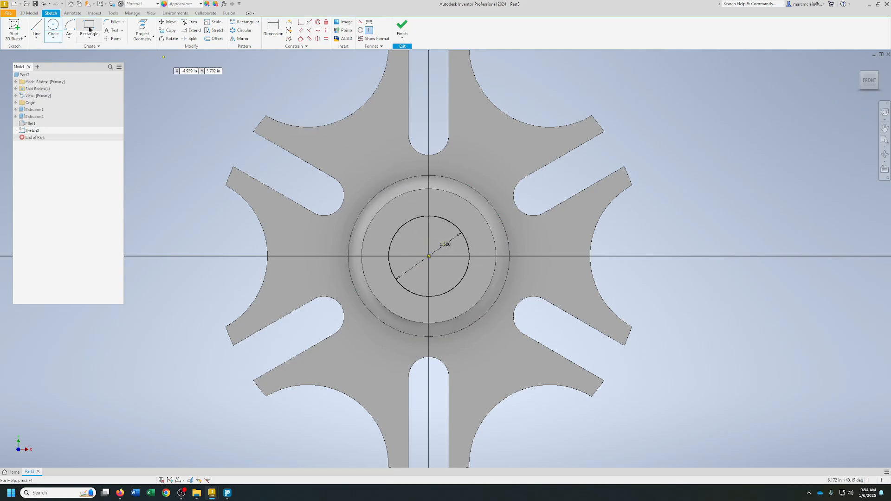
Draw a small keyway rectangle about 0.23 in wide across the uppermost part of the bore circle
{"action": "left_click", "coordinate": [90, 29]}
{"action": "left_click", "coordinate": [423, 211]}
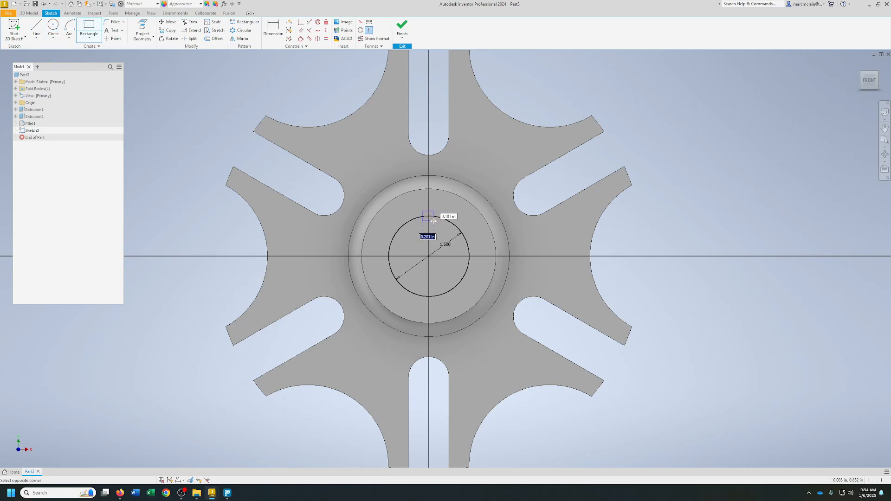
{"action": "left_click", "coordinate": [433, 221]}
{"action": "scroll", "coordinate": [433, 221], "scroll_direction": "down", "scroll_amount": 5}
{"action": "scroll", "coordinate": [433, 221], "scroll_direction": "up", "scroll_amount": 10}
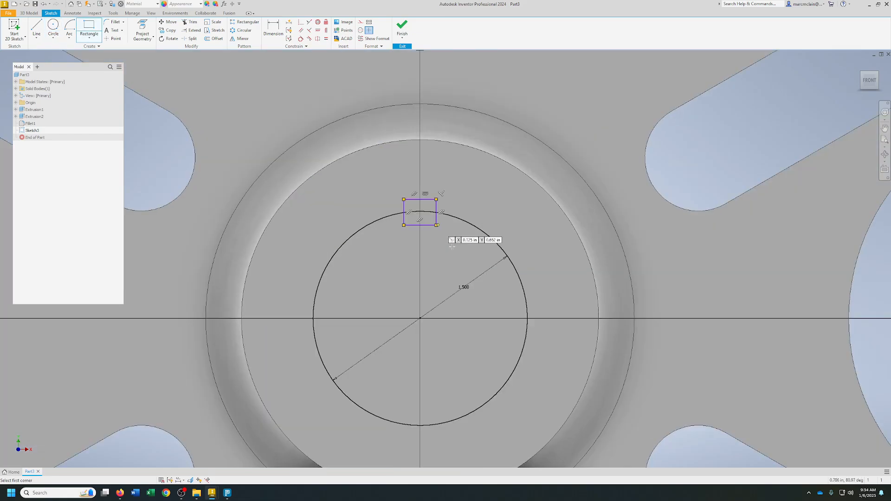
{"action": "key", "text": "x"}
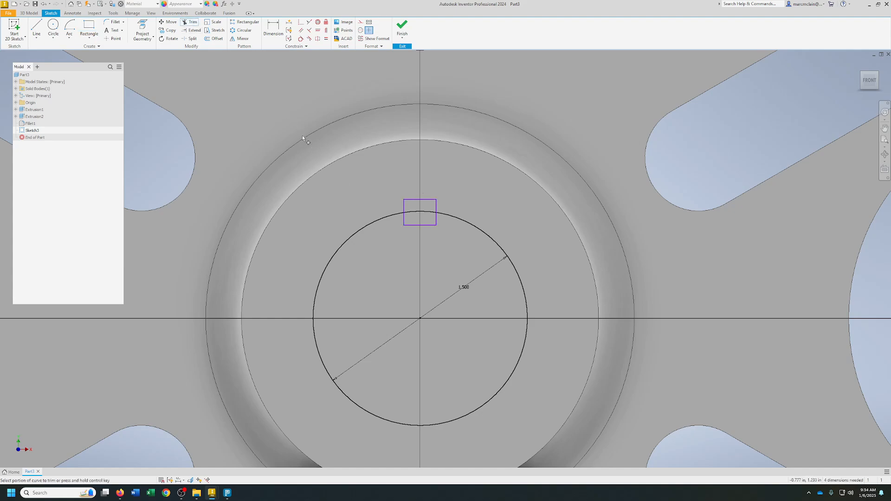
Dimension the keyway rectangle's width to 0.36 in
{"action": "key", "text": "d"}
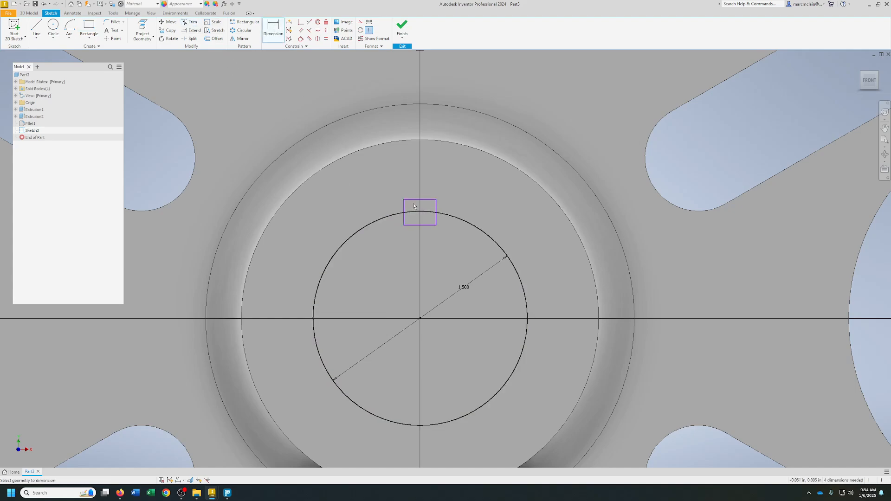
{"action": "left_click", "coordinate": [414, 200]}
{"action": "left_click", "coordinate": [403, 194]}
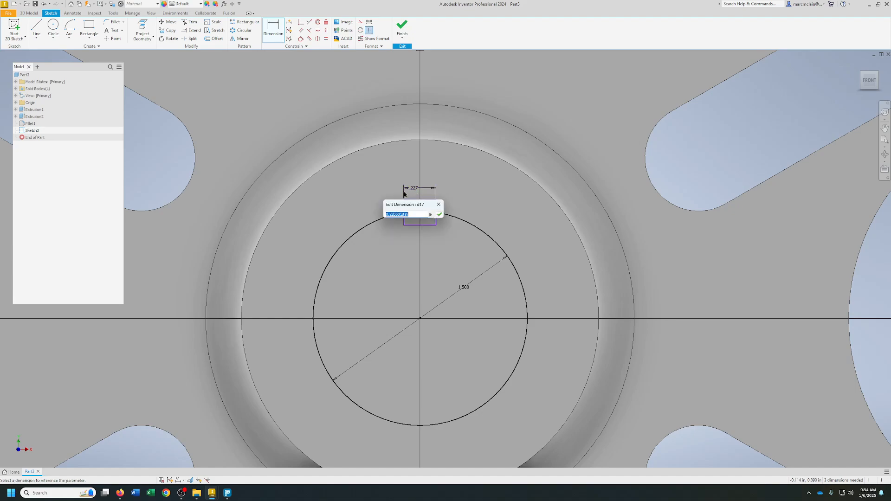
{"action": "type", "text": ".36"}
{"action": "key", "text": "Return"}
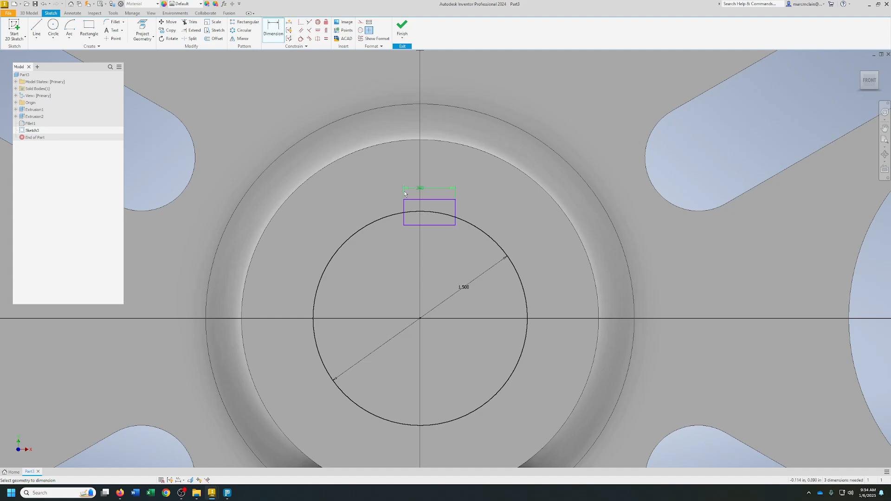
Centre the keyway rectangle by dimensioning its left edge to the vertical centreline at .36/2 in
{"action": "left_click", "coordinate": [404, 204]}
{"action": "left_click", "coordinate": [418, 304]}
{"action": "left_click", "coordinate": [408, 195]}
{"action": "type", "text": ".36/2"}
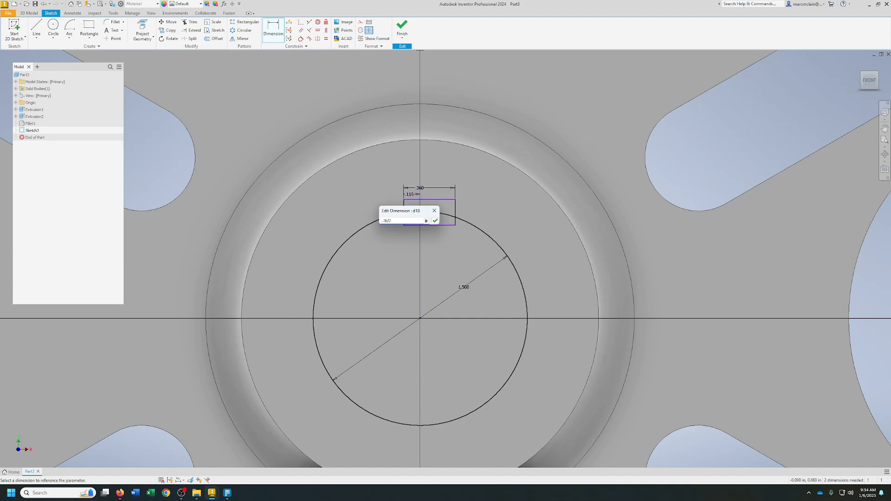
{"action": "key", "text": "Return"}
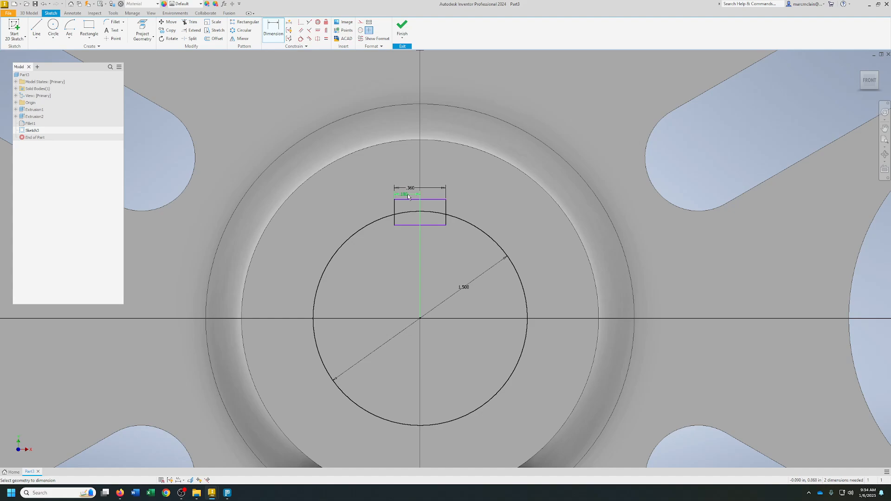
Trim the bore arc inside the keyway and the rectangle's lines inside the bore to leave one closed outline
{"action": "left_click", "coordinate": [186, 24]}
{"action": "left_click_drag", "start_coordinate": [407, 215], "coordinate": [401, 224]}
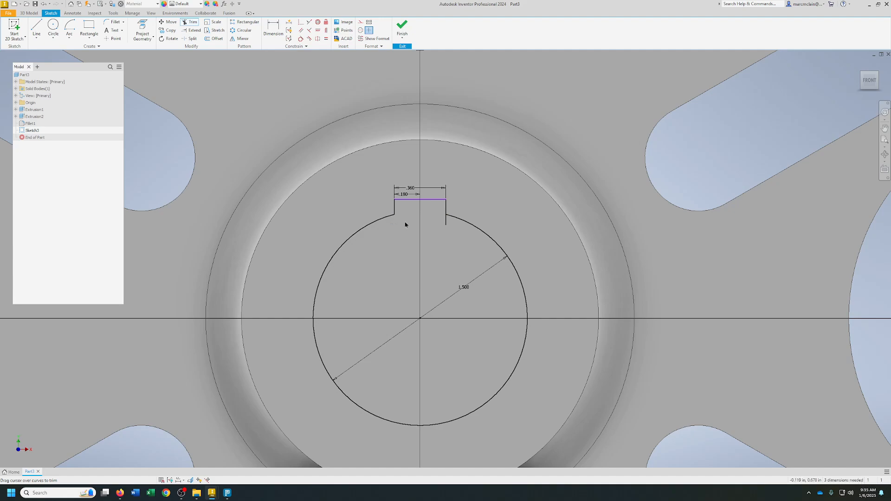
{"action": "left_click", "coordinate": [446, 221]}
Dimension the keyway's right side to a height of 0.20 in
{"action": "left_click", "coordinate": [273, 27]}
{"action": "left_click", "coordinate": [446, 207]}
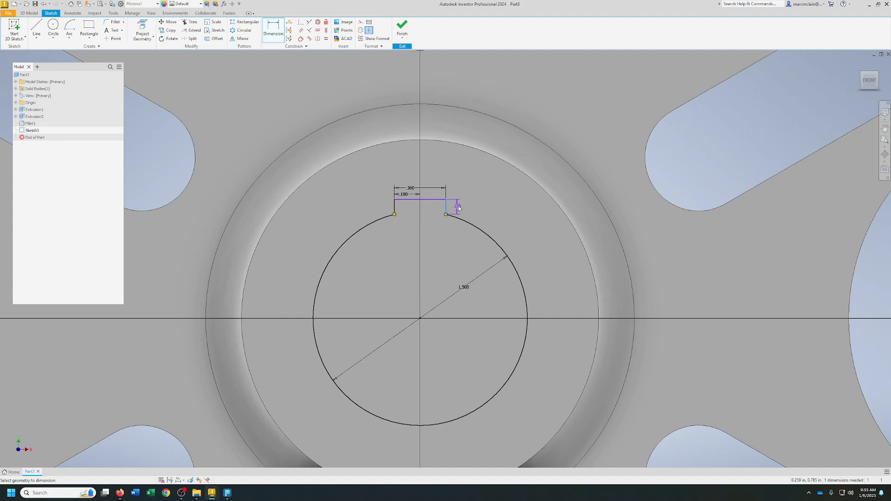
{"action": "left_click", "coordinate": [459, 208]}
{"action": "type", "text": ".2"}
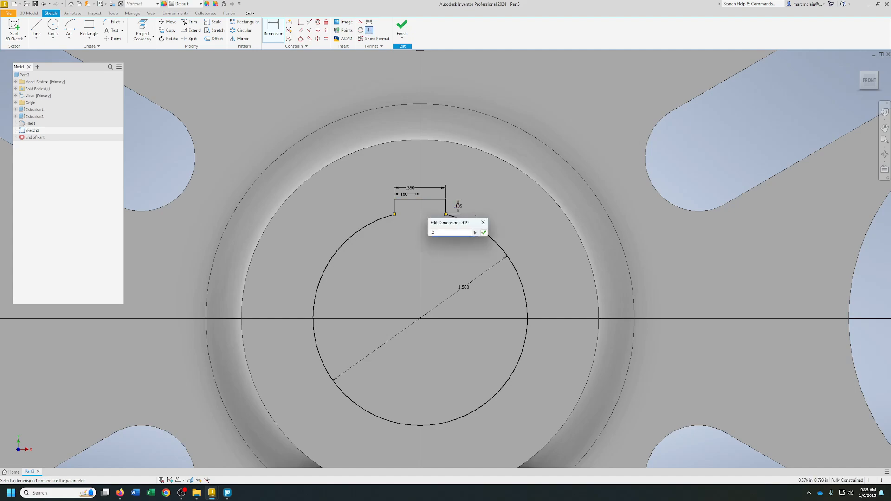
{"action": "type", "text": "0"}
{"action": "key", "text": "Return"}
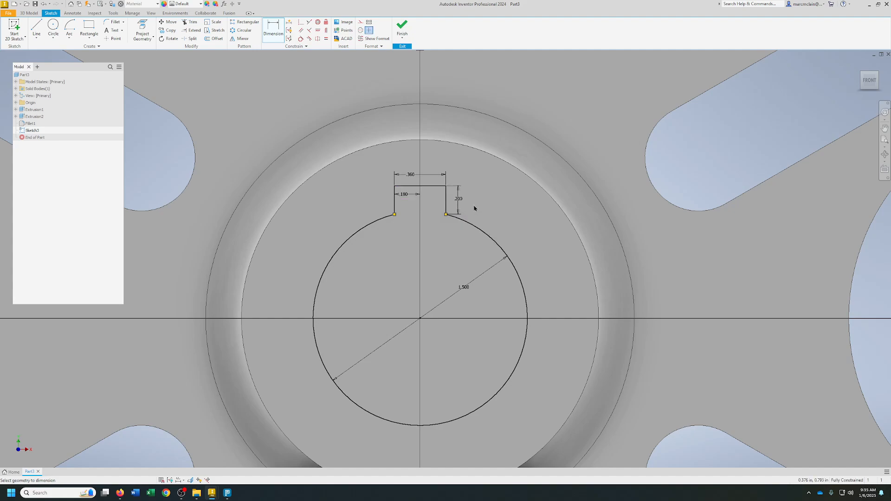
Finish the sketch and extrude the bore and keyway profile as a cut through all of the hub and wheel
{"action": "left_click", "coordinate": [401, 29]}
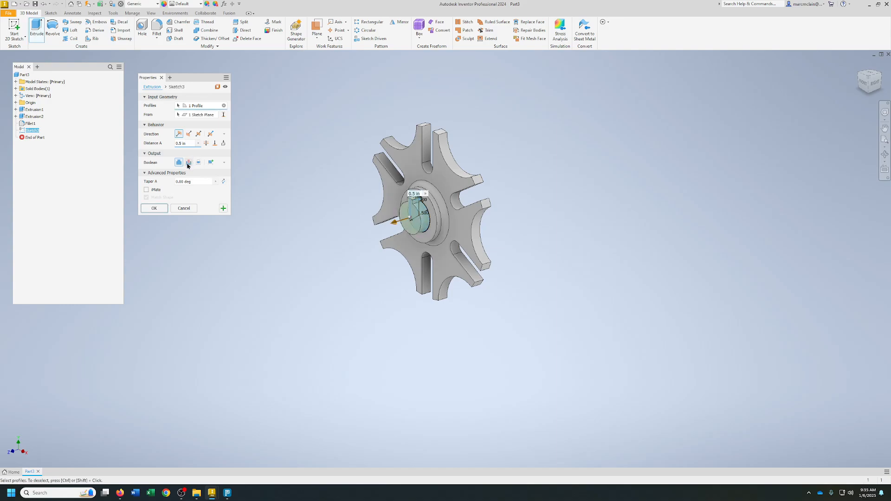
{"action": "left_click", "coordinate": [189, 162]}
{"action": "left_click", "coordinate": [206, 143]}
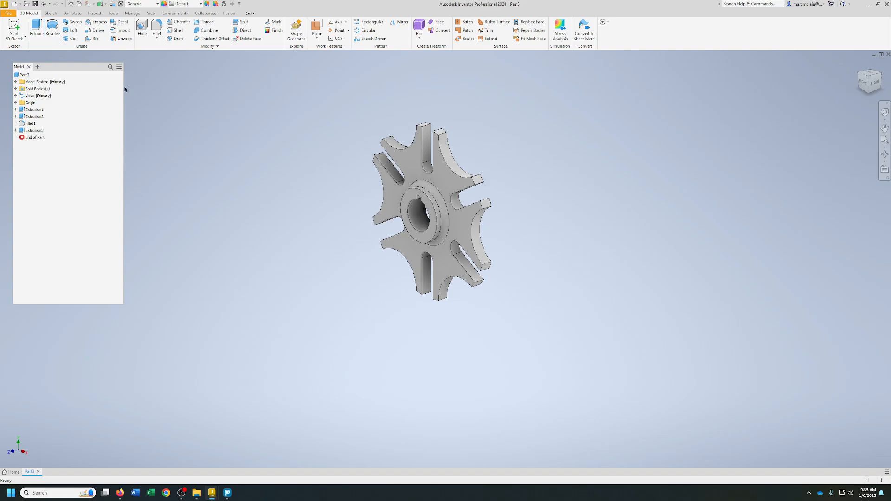
Save the part as Cad 53 in the Survey Files folder
{"action": "key", "text": "ctrl+s"}
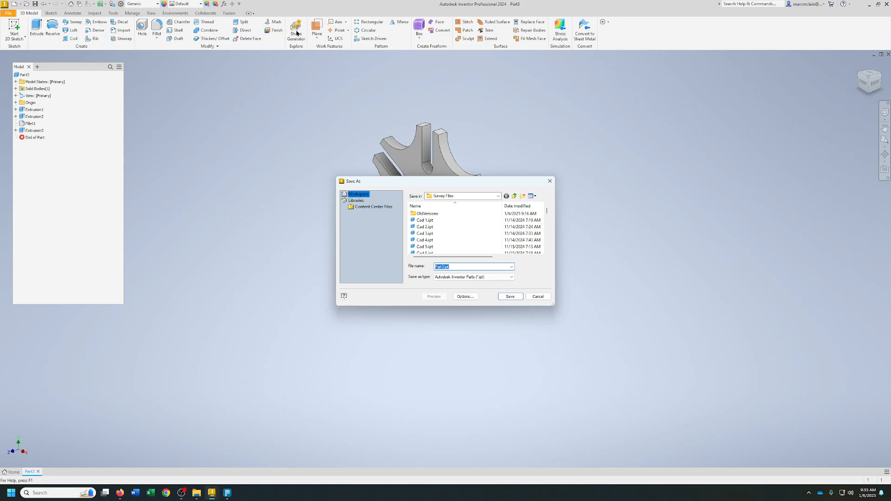
{"action": "scroll", "coordinate": [466, 229], "scroll_direction": "down", "scroll_amount": 15}
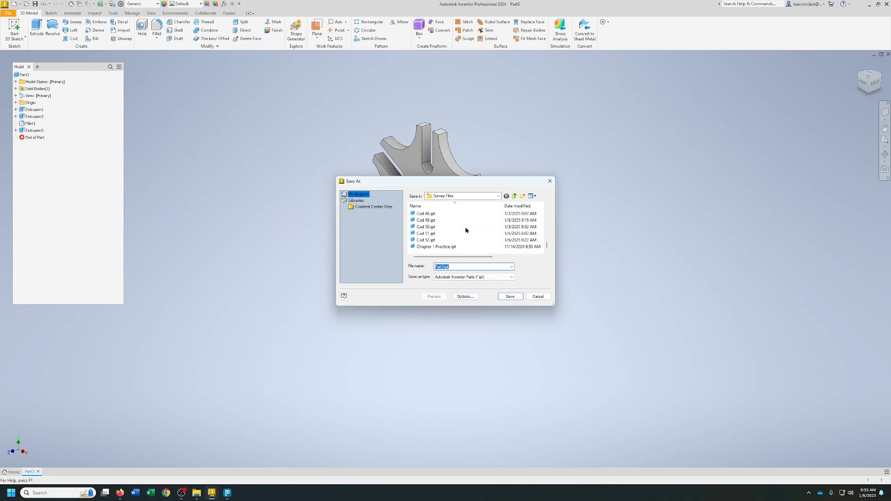
{"action": "type", "text": "Cad"}
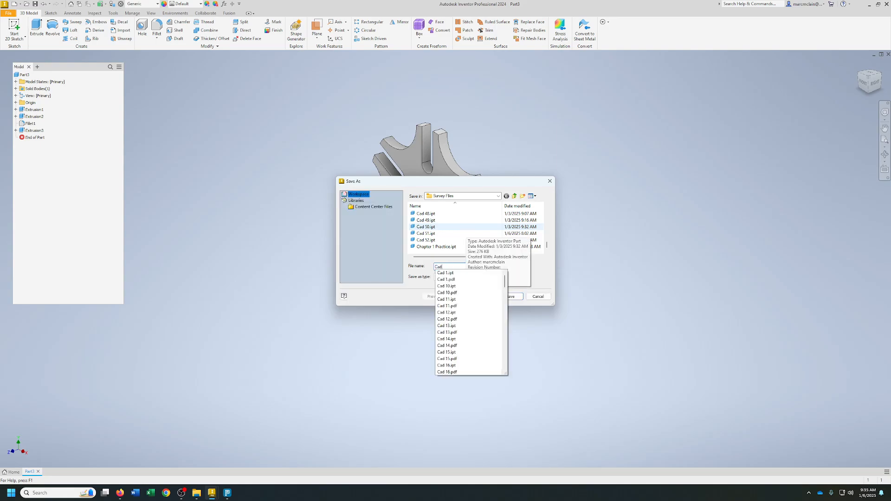
{"action": "type", "text": " 53"}
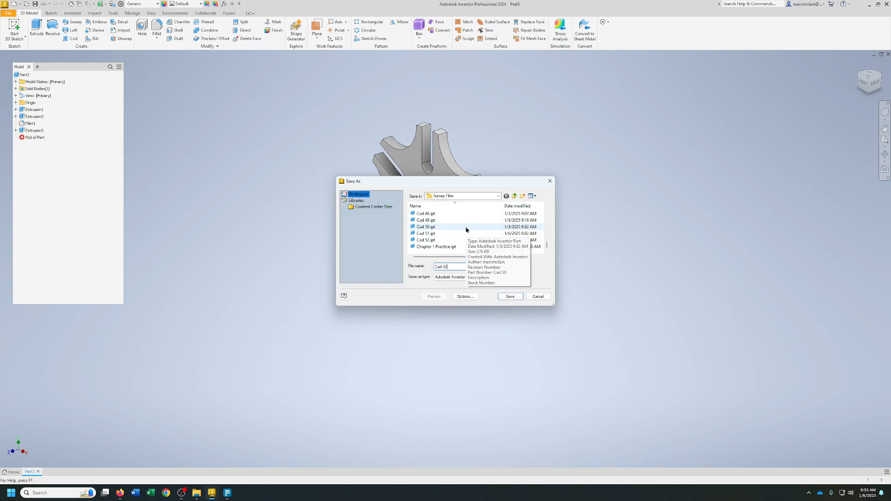
{"action": "left_click", "coordinate": [510, 297]}
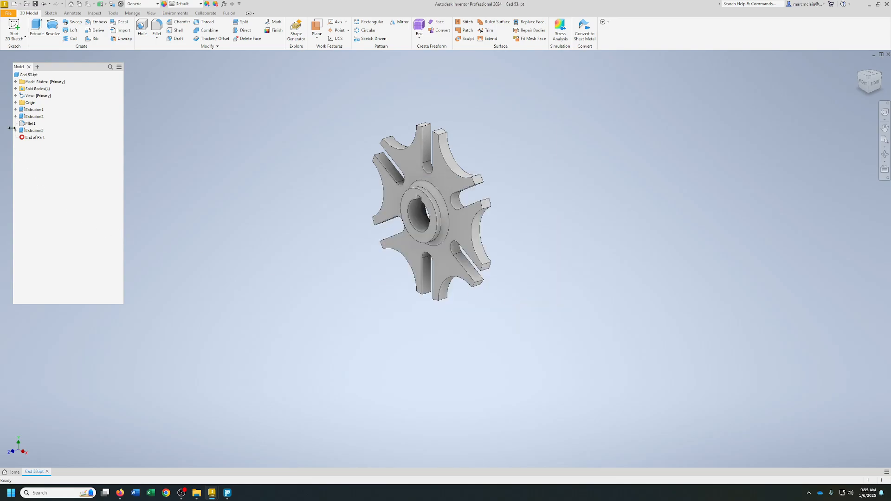
Rename the solid body to Geneva Wheel and update its physical properties
{"action": "left_click", "coordinate": [15, 89]}
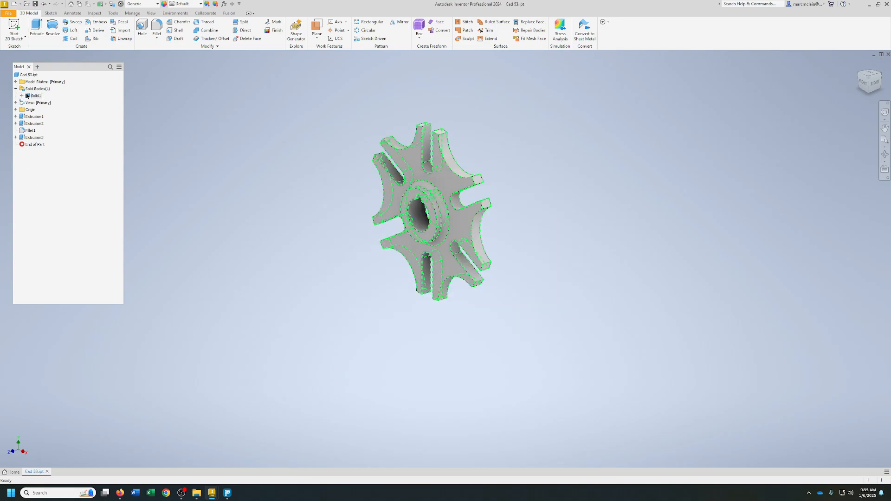
{"action": "right_click", "coordinate": [29, 96]}
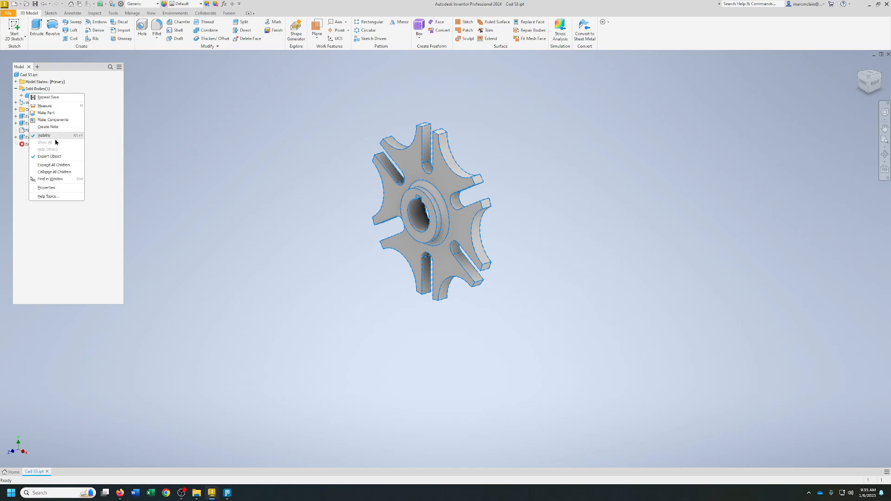
{"action": "left_click", "coordinate": [60, 188]}
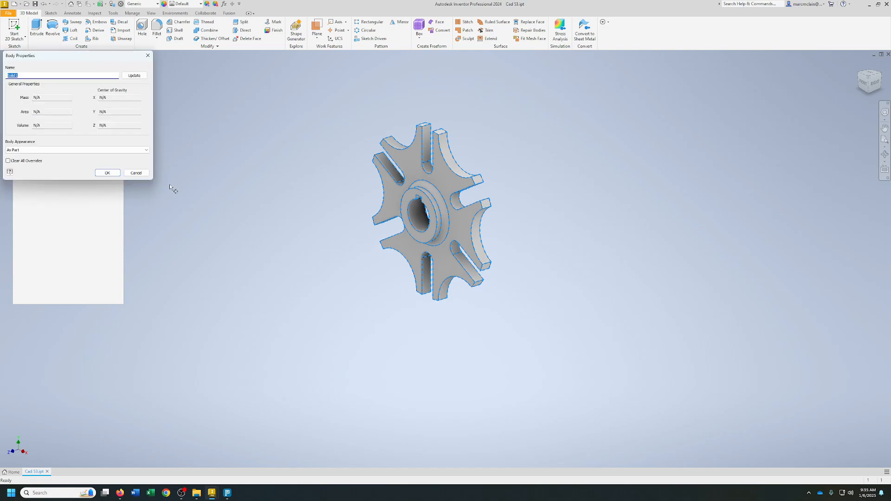
{"action": "type", "text": "Geneva Wheel"}
{"action": "left_click", "coordinate": [134, 76]}
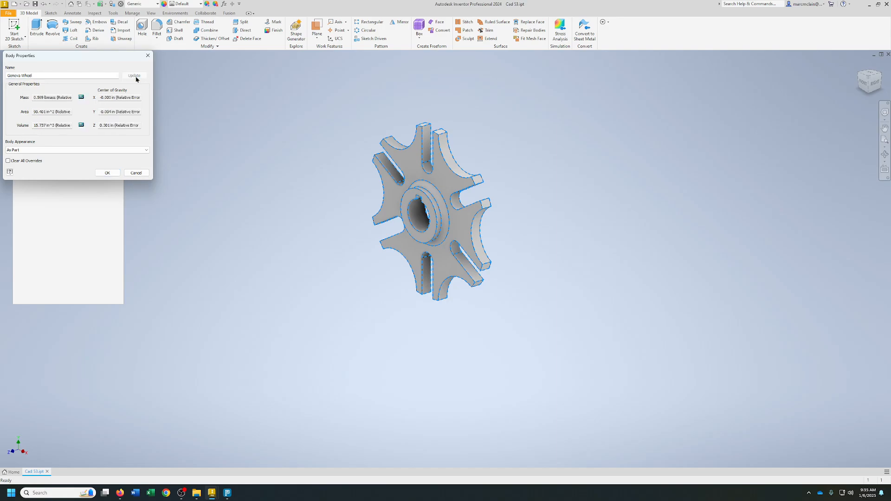
{"action": "left_click", "coordinate": [107, 173]}
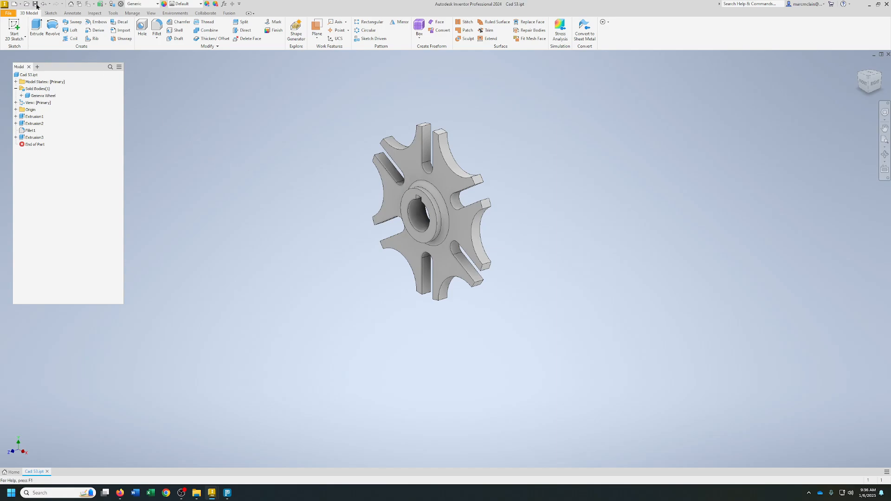
Create a new drawing from the English ANSI (in).idw template
{"action": "left_click", "coordinate": [15, 5]}
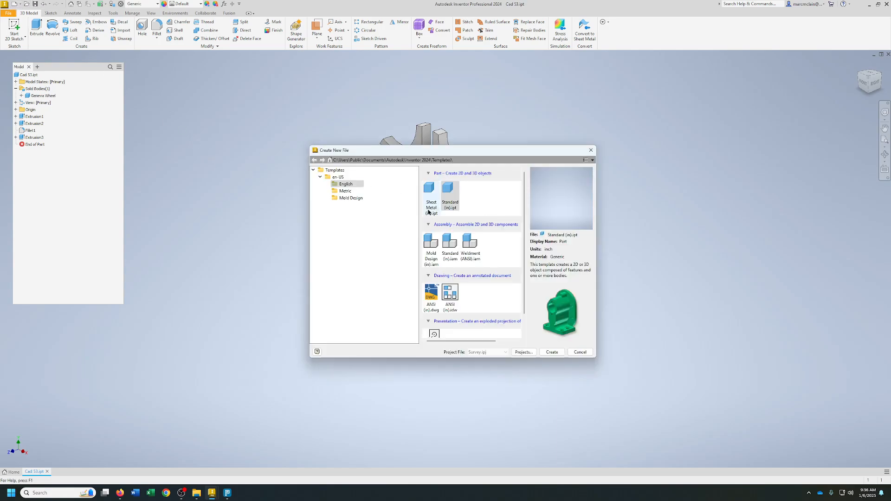
{"action": "left_click", "coordinate": [450, 295]}
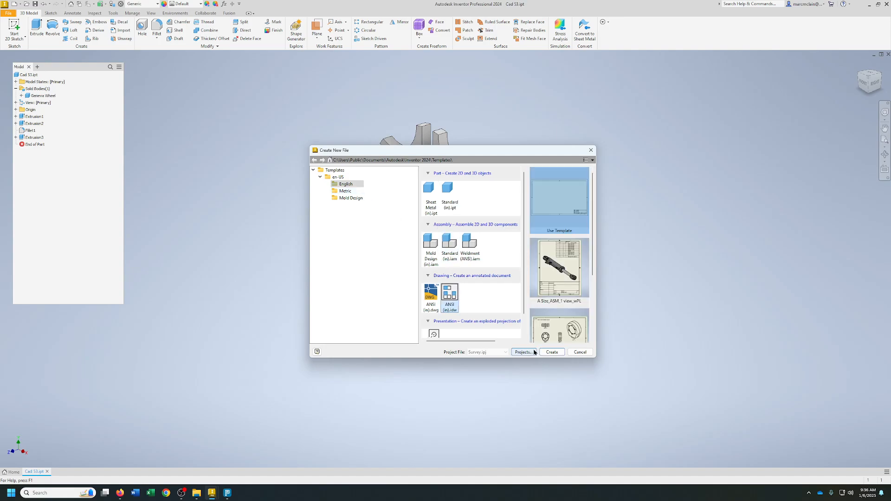
{"action": "left_click", "coordinate": [551, 351]}
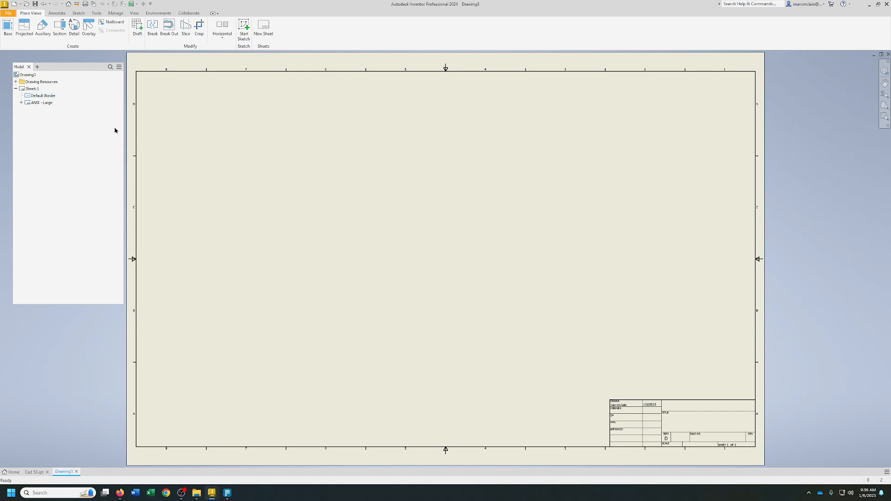
Set the drawing sheet's size to B
{"action": "left_click", "coordinate": [37, 90]}
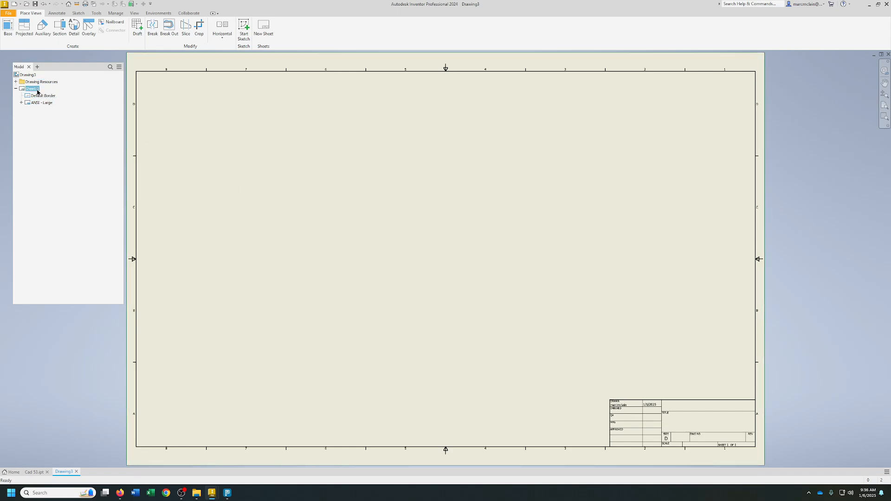
{"action": "right_click", "coordinate": [38, 91]}
{"action": "left_click", "coordinate": [62, 163]}
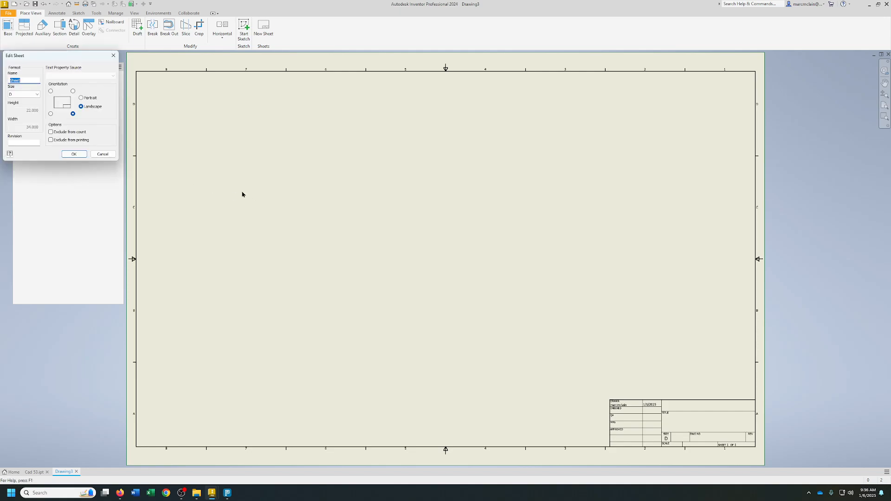
{"action": "left_click", "coordinate": [28, 95]}
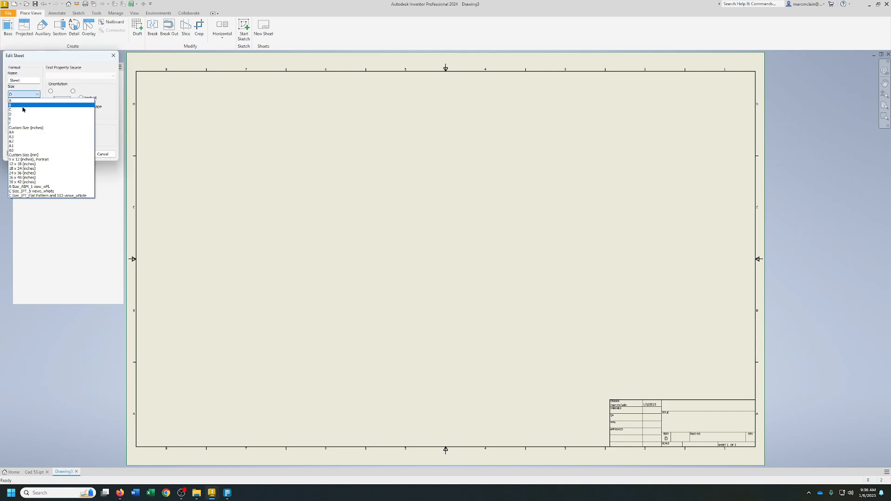
{"action": "left_click", "coordinate": [21, 105]}
{"action": "left_click", "coordinate": [75, 153]}
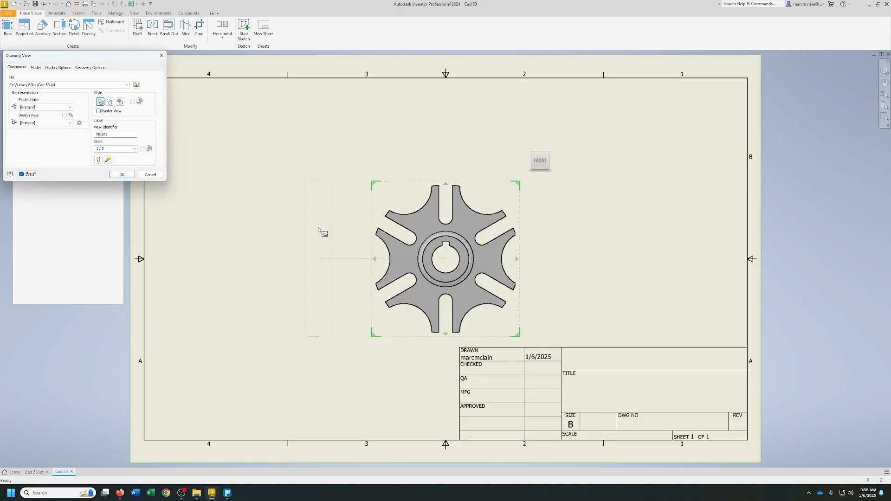
Place the wheel's front base view at 1/2 scale left of the sheet's centre, with a projected side view to its right
{"action": "left_click_drag", "start_coordinate": [431, 263], "coordinate": [337, 237]}
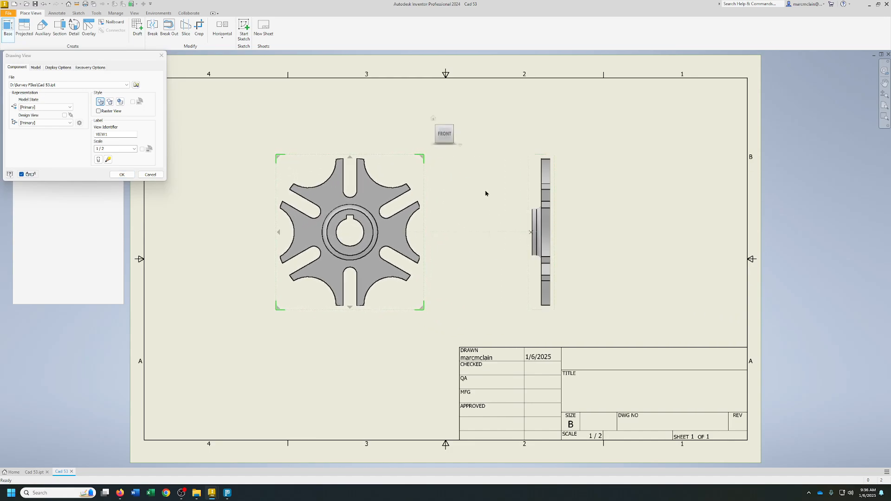
{"action": "left_click", "coordinate": [121, 175]}
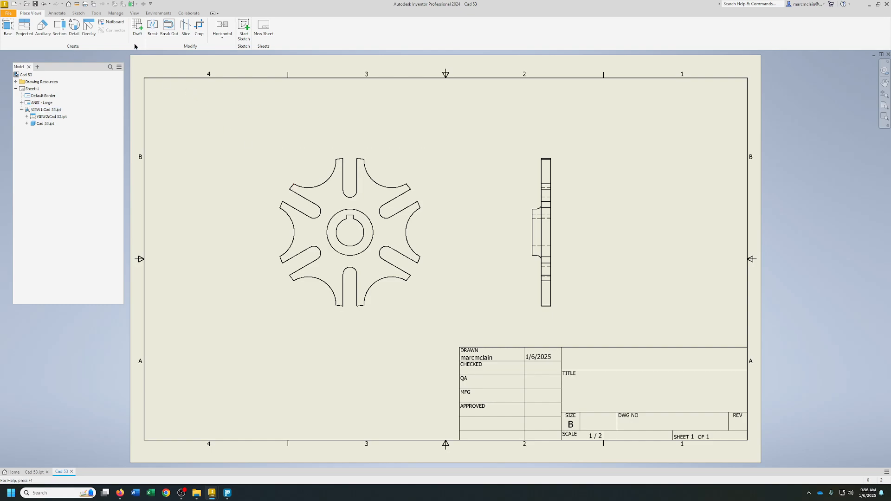
Add a centred pattern to the front view, centred on the hub circle and passing through the six slot ends
{"action": "left_click", "coordinate": [56, 13]}
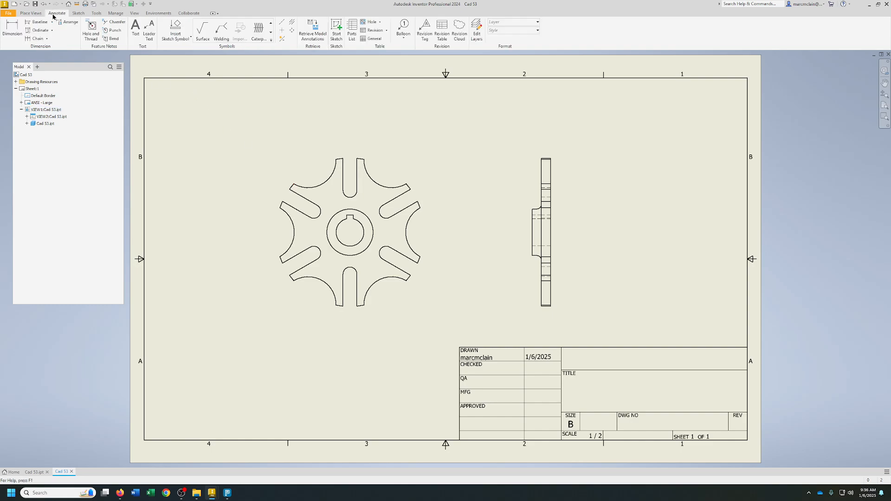
{"action": "left_click", "coordinate": [281, 30]}
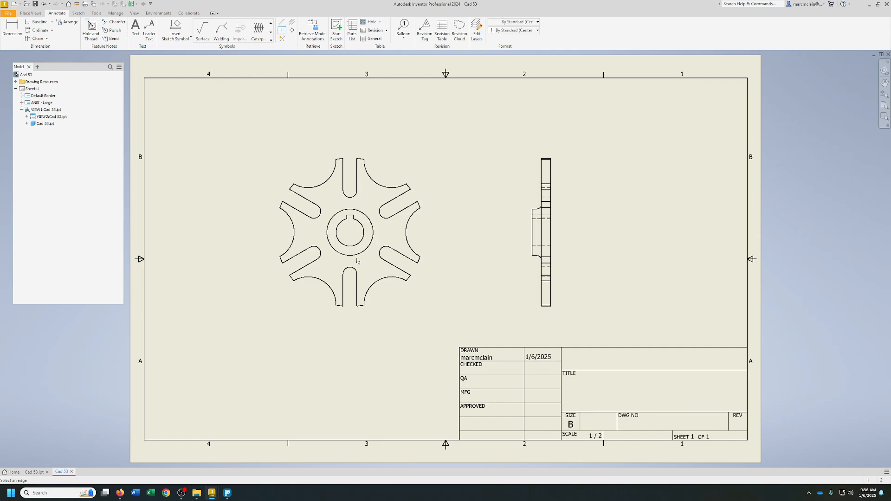
{"action": "key", "text": "Escape"}
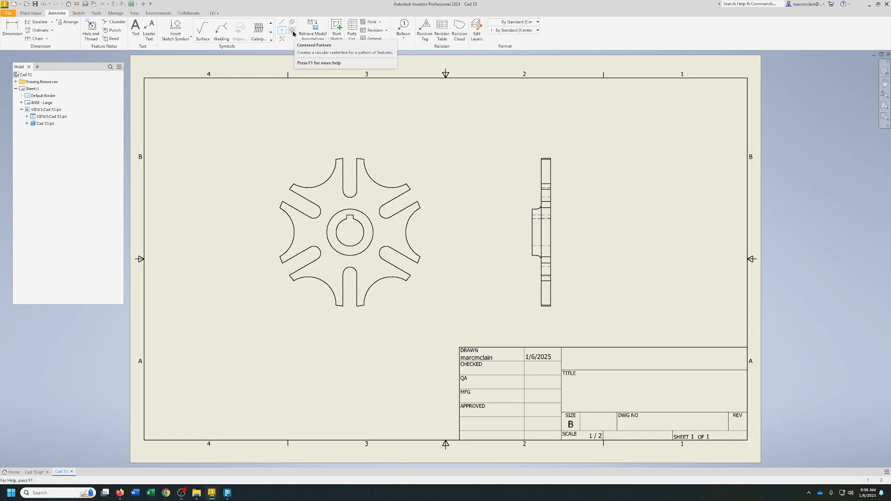
{"action": "left_click", "coordinate": [292, 30]}
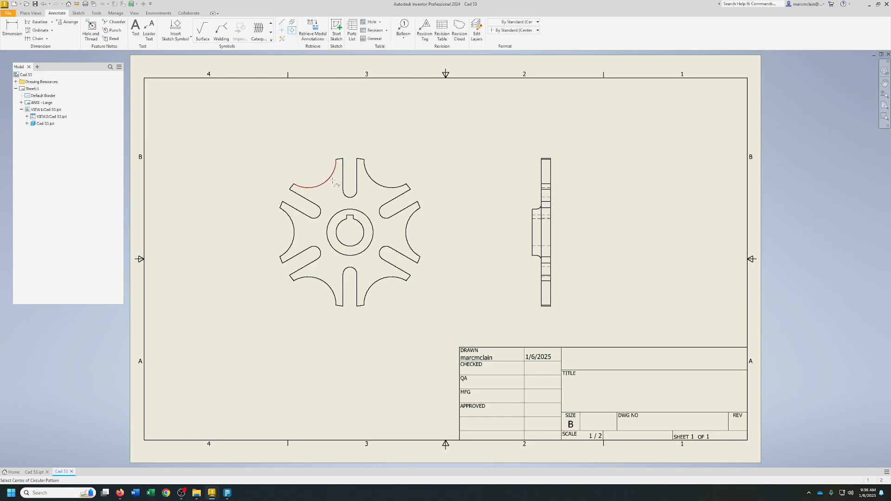
{"action": "left_click", "coordinate": [352, 257]}
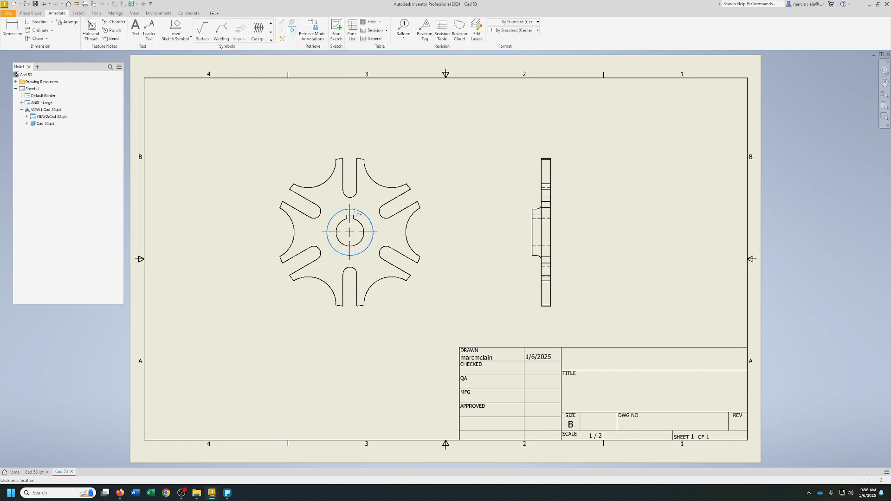
{"action": "left_click", "coordinate": [319, 214]}
{"action": "left_click", "coordinate": [320, 249]}
{"action": "left_click", "coordinate": [347, 269]}
{"action": "left_click", "coordinate": [381, 253]}
{"action": "left_click", "coordinate": [380, 212]}
{"action": "right_click", "coordinate": [357, 199]}
{"action": "left_click", "coordinate": [380, 199]}
{"action": "left_click", "coordinate": [282, 30]}
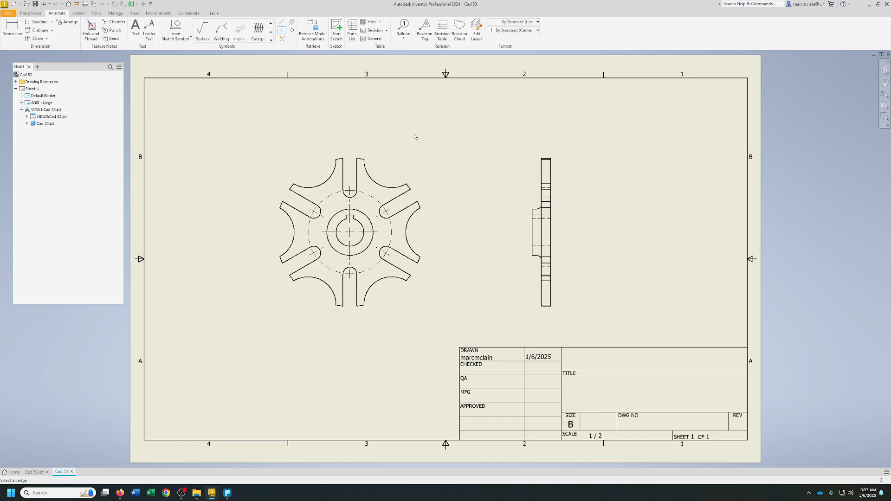
{"action": "right_click", "coordinate": [212, 181]}
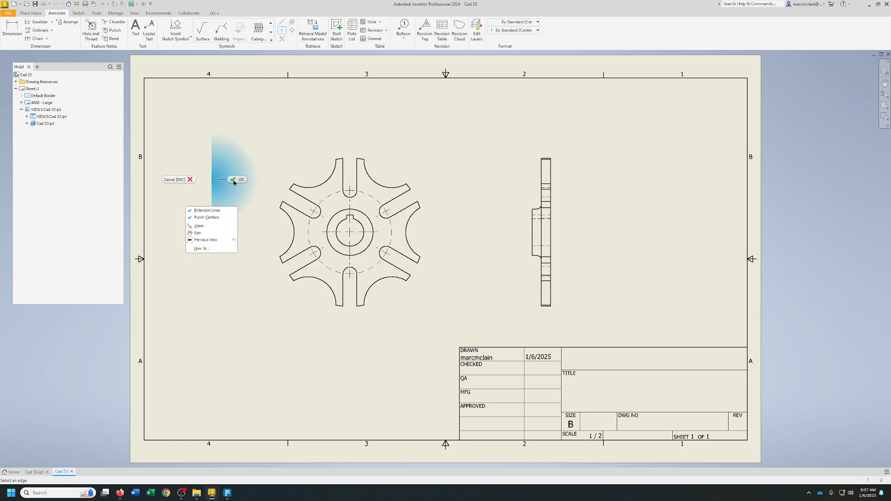
{"action": "left_click", "coordinate": [234, 180]}
Extend the front view's horizontal centreline and the upper and lower slots' vertical centrelines past the wheel's outline
{"action": "left_click", "coordinate": [322, 232]}
{"action": "left_click_drag", "start_coordinate": [323, 233], "coordinate": [270, 232]}
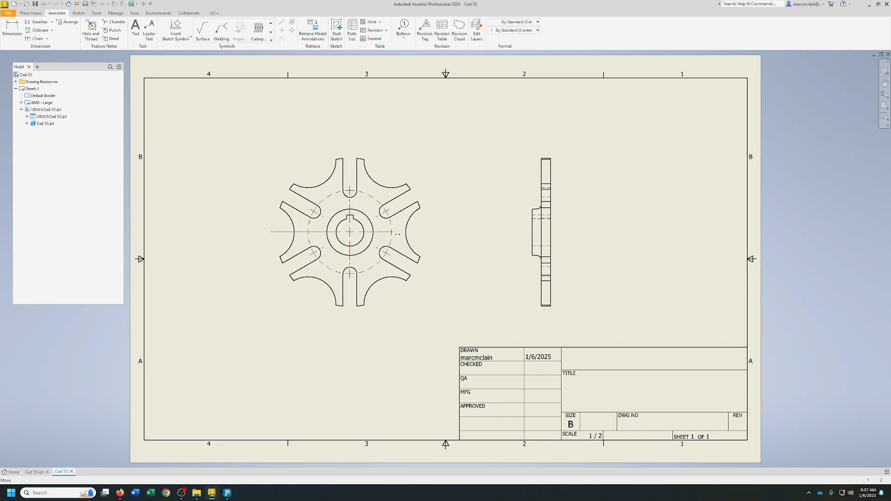
{"action": "left_click_drag", "start_coordinate": [378, 232], "coordinate": [439, 232]}
{"action": "left_click_drag", "start_coordinate": [350, 204], "coordinate": [350, 157]}
{"action": "left_click", "coordinate": [350, 315]}
Extend the centrelines of the four angled slots outward past the wheel's outline
{"action": "left_click_drag", "start_coordinate": [394, 258], "coordinate": [418, 273]}
{"action": "left_click_drag", "start_coordinate": [394, 208], "coordinate": [422, 191]}
{"action": "left_click_drag", "start_coordinate": [310, 208], "coordinate": [284, 194]}
{"action": "left_click_drag", "start_coordinate": [308, 256], "coordinate": [279, 273]}
Dimension the right scallop arc's radius and the top slot's width in the front view
{"action": "left_click", "coordinate": [12, 28]}
{"action": "left_click", "coordinate": [409, 218]}
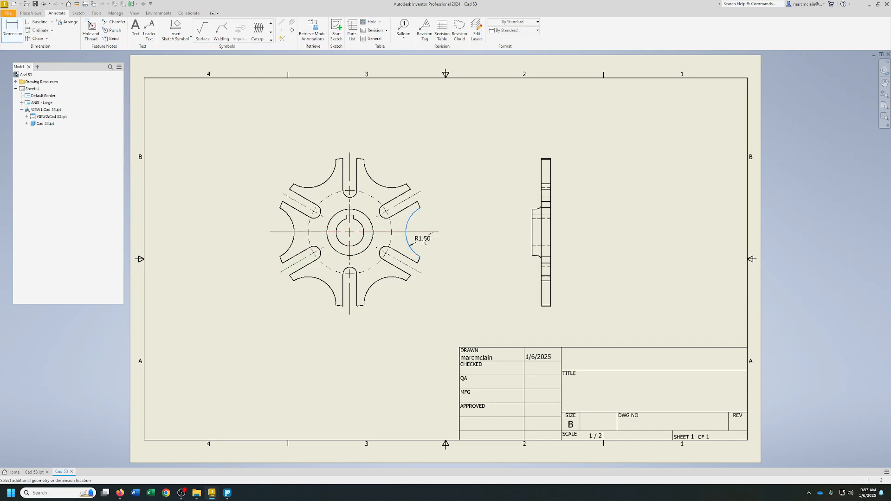
{"action": "left_click", "coordinate": [423, 240]}
{"action": "left_click", "coordinate": [343, 175]}
{"action": "left_click", "coordinate": [357, 177]}
{"action": "left_click", "coordinate": [357, 152]}
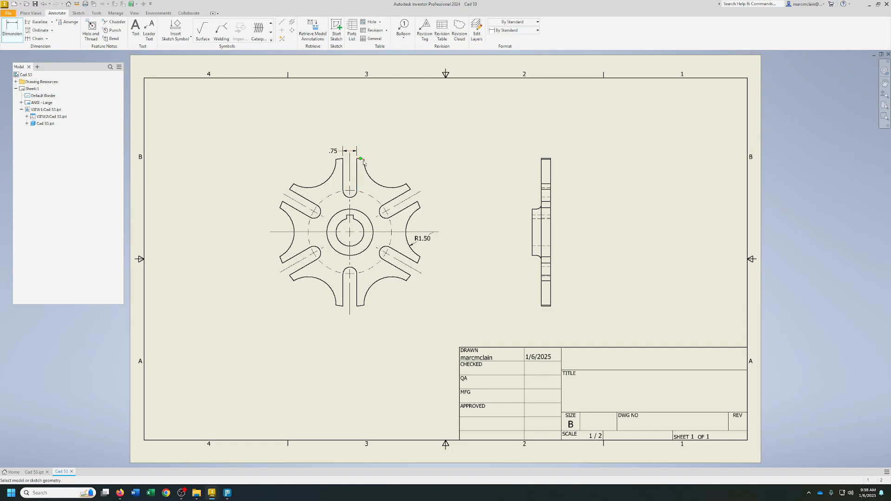
Dimension the hub circle's diameter and the bore arc, using the Diameter dimension type for the bore
{"action": "left_click", "coordinate": [366, 216]}
{"action": "left_click", "coordinate": [396, 177]}
{"action": "left_click", "coordinate": [359, 243]}
{"action": "right_click", "coordinate": [381, 334]}
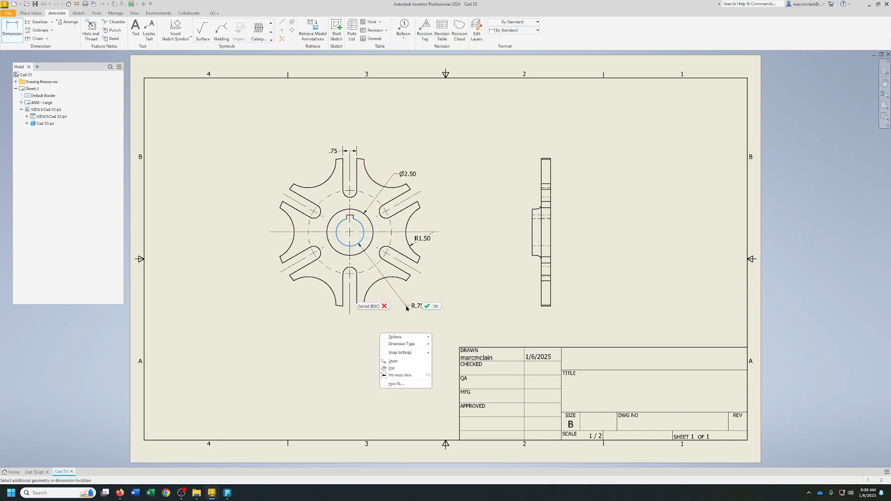
{"action": "mouse_move", "coordinate": [403, 344]}
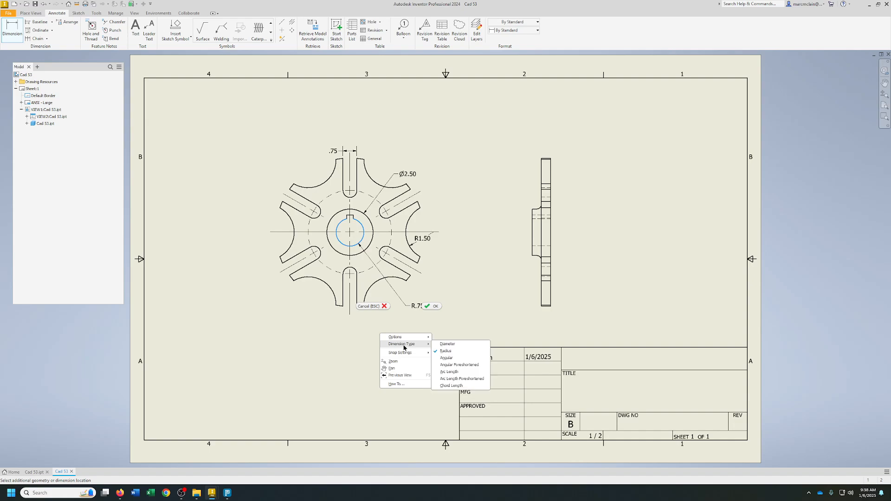
{"action": "left_click", "coordinate": [444, 345]}
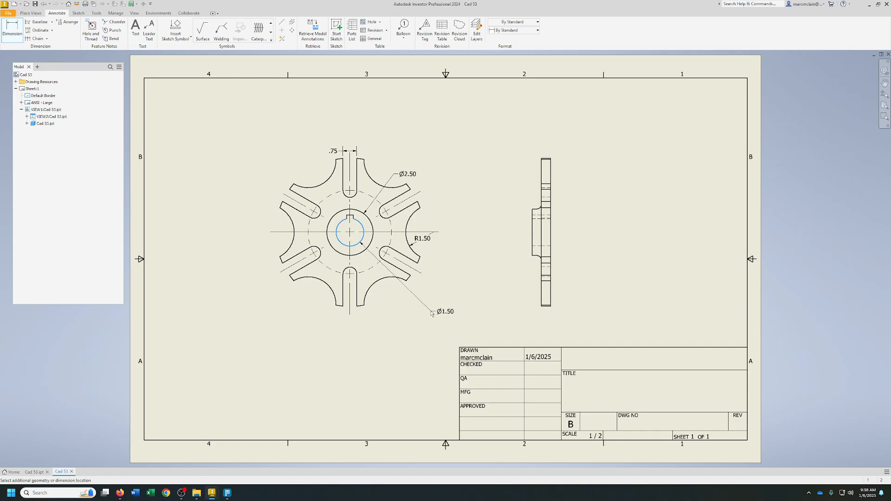
{"action": "left_click", "coordinate": [393, 299]}
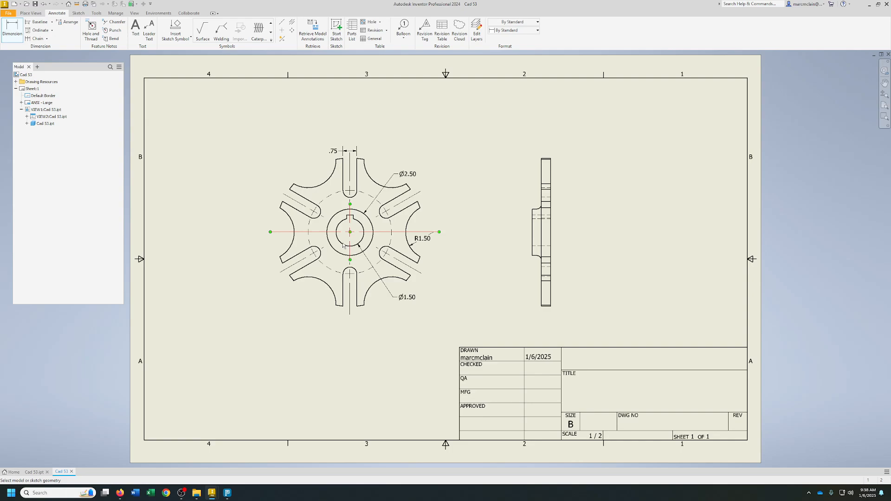
Try to dimension the angle between the upper-left slot's centreline and the horizontal centreline
{"action": "left_click", "coordinate": [293, 203]}
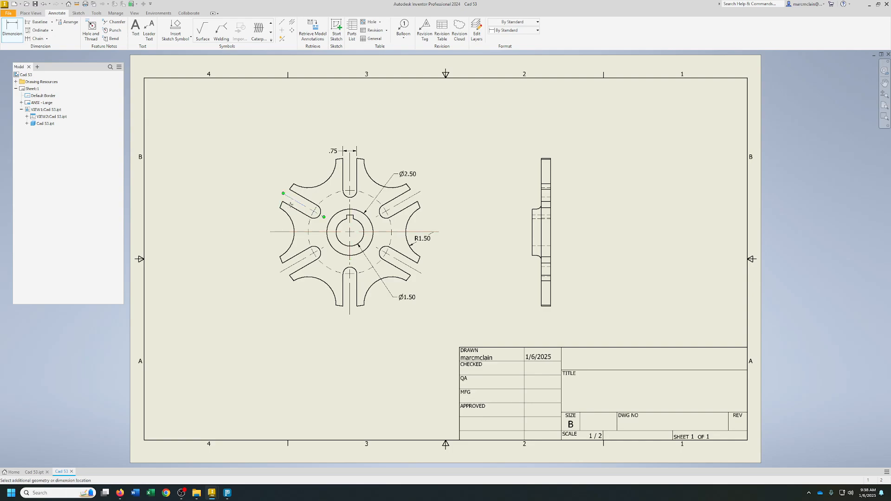
{"action": "left_click", "coordinate": [290, 232]}
{"action": "key", "text": "Escape"}
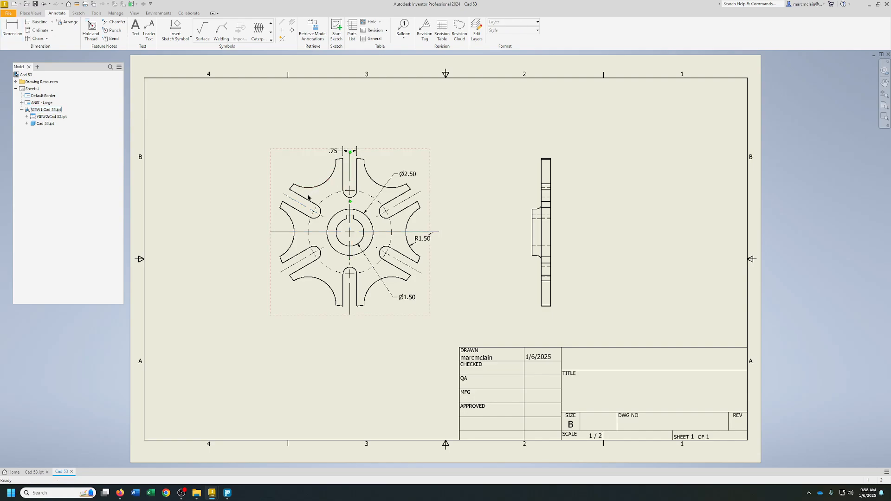
{"action": "left_click", "coordinate": [308, 197]}
{"action": "left_click", "coordinate": [12, 28]}
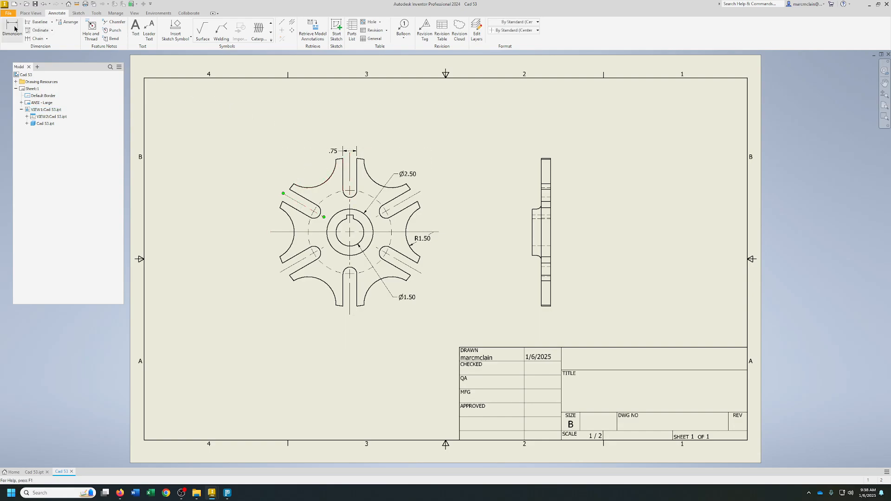
{"action": "left_click", "coordinate": [307, 203]}
{"action": "left_click", "coordinate": [351, 181]}
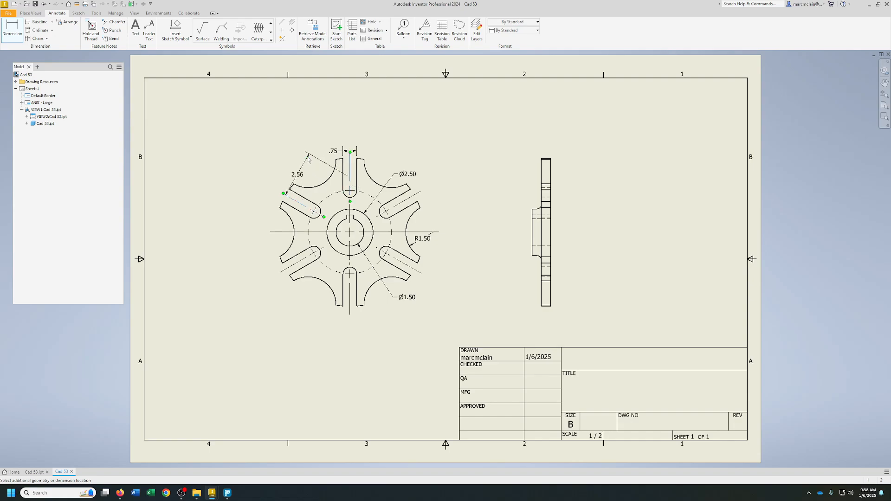
{"action": "right_click", "coordinate": [221, 157]}
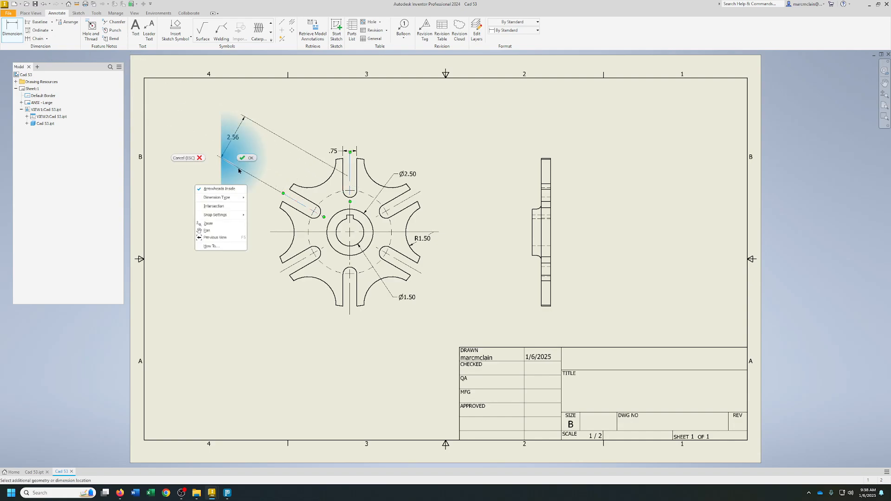
{"action": "left_click", "coordinate": [191, 158]}
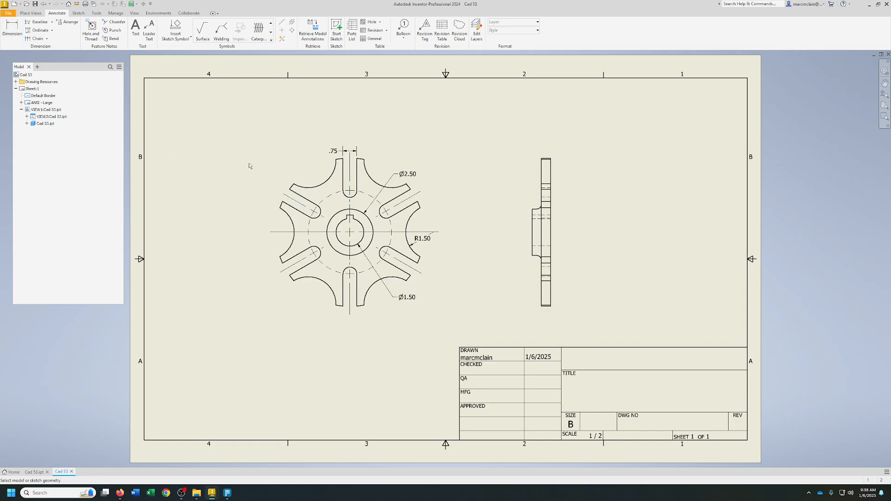
Dimension the angle between the upper-left slot's centreline and the top slot's vertical centreline in the front view
{"action": "key", "text": "d"}
{"action": "left_click", "coordinate": [302, 204]}
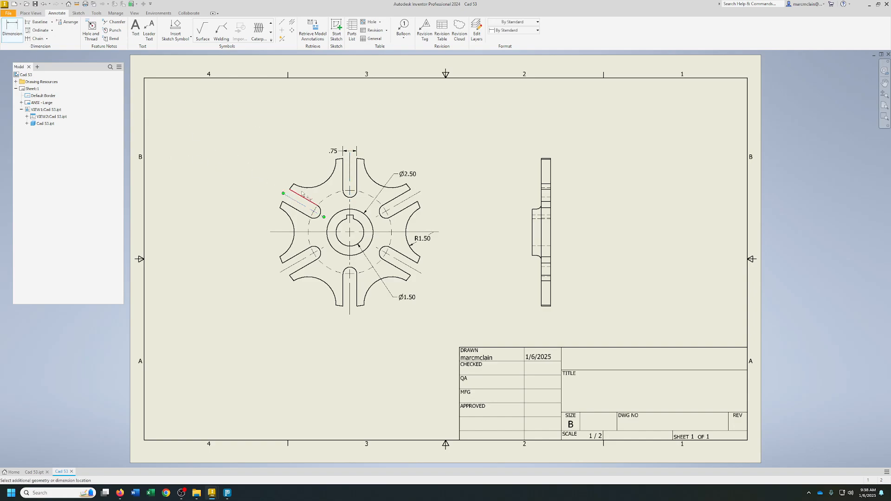
{"action": "left_click", "coordinate": [350, 169]}
{"action": "left_click", "coordinate": [324, 147]}
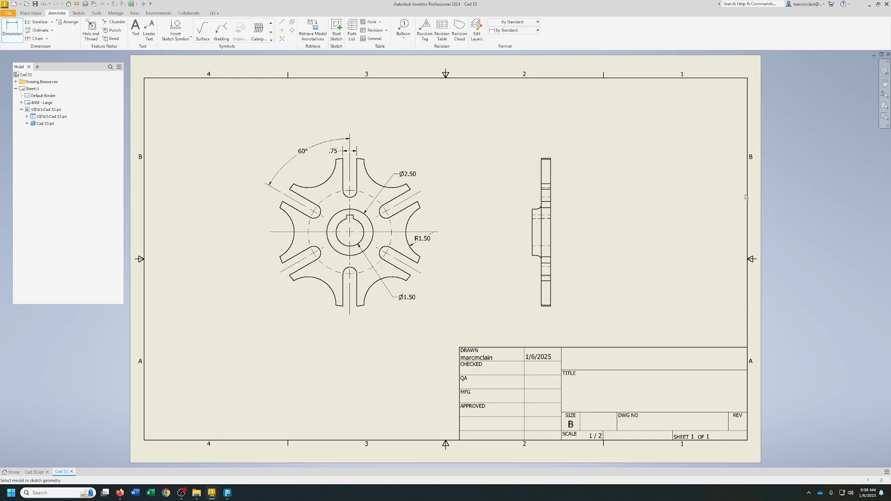
Add a leader note reading ".36 x .20 KEYWAY" that points to the keyway and sits to the upper left of the wheel
{"action": "left_click", "coordinate": [136, 29]}
{"action": "scroll", "coordinate": [347, 214], "scroll_direction": "down", "scroll_amount": 2}
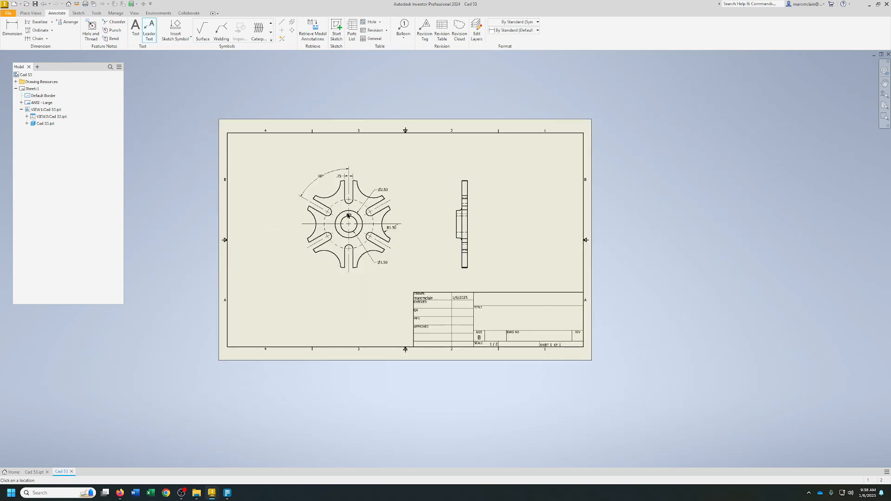
{"action": "scroll", "coordinate": [348, 214], "scroll_direction": "up", "scroll_amount": 8}
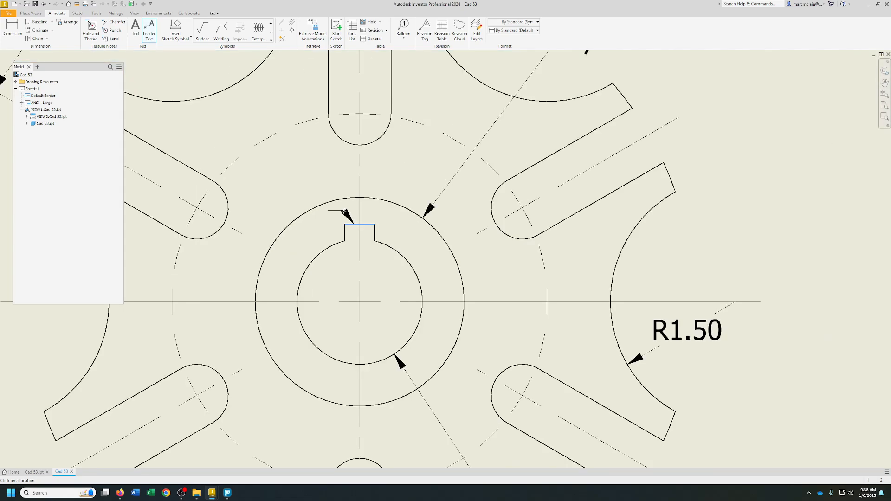
{"action": "scroll", "coordinate": [344, 212], "scroll_direction": "down", "scroll_amount": 5}
{"action": "scroll", "coordinate": [343, 211], "scroll_direction": "down", "scroll_amount": 3}
{"action": "left_click", "coordinate": [344, 211]}
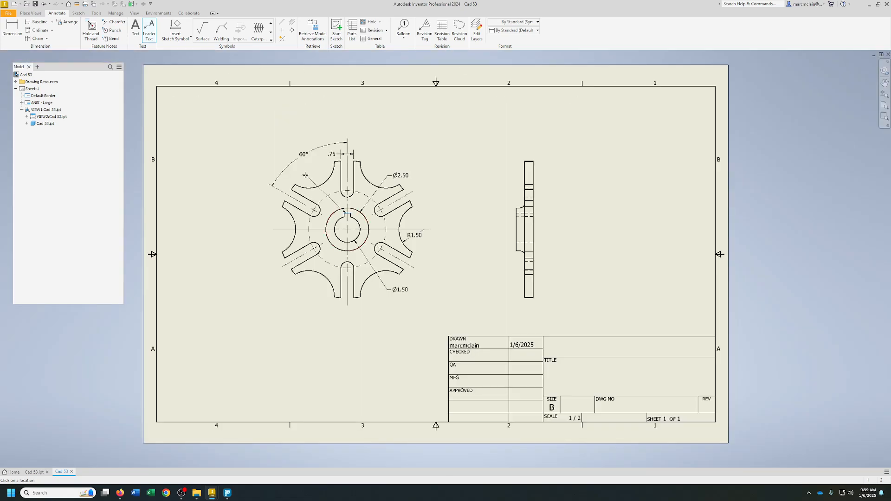
{"action": "left_click", "coordinate": [278, 160]}
{"action": "right_click", "coordinate": [278, 159]}
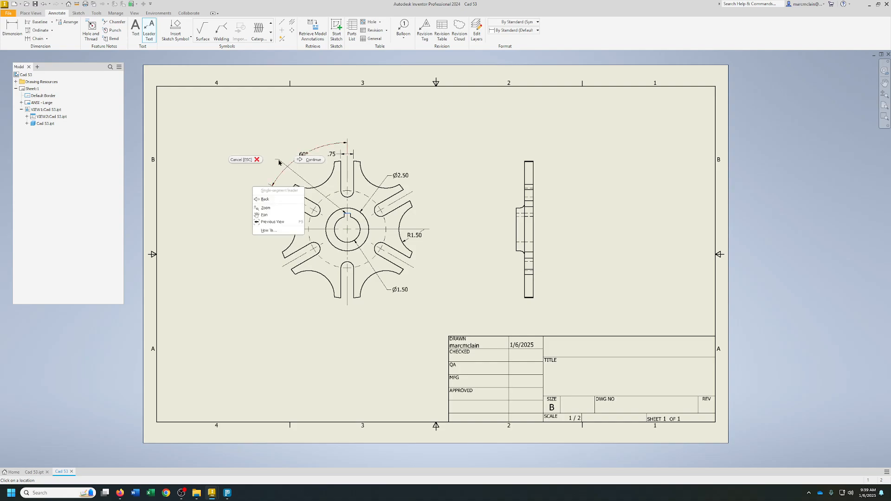
{"action": "left_click", "coordinate": [304, 163]}
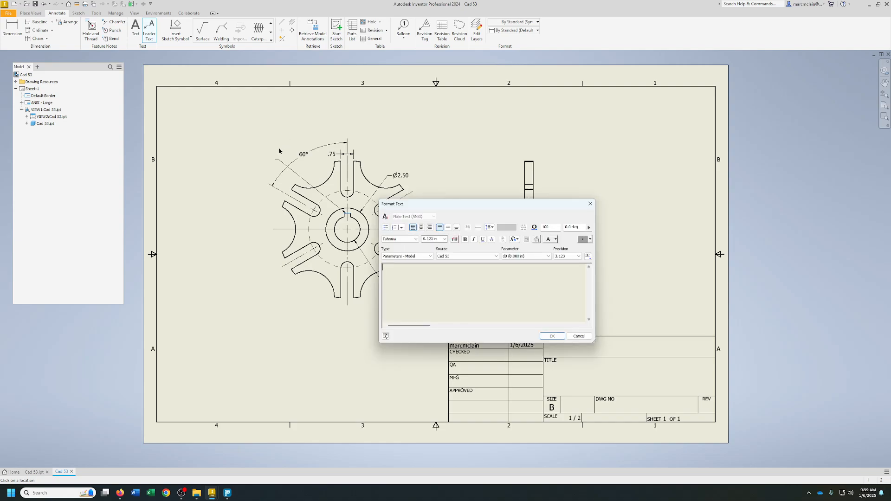
{"action": "type", "text": ".36 x .20 KEYWAY"}
{"action": "left_click", "coordinate": [551, 336]}
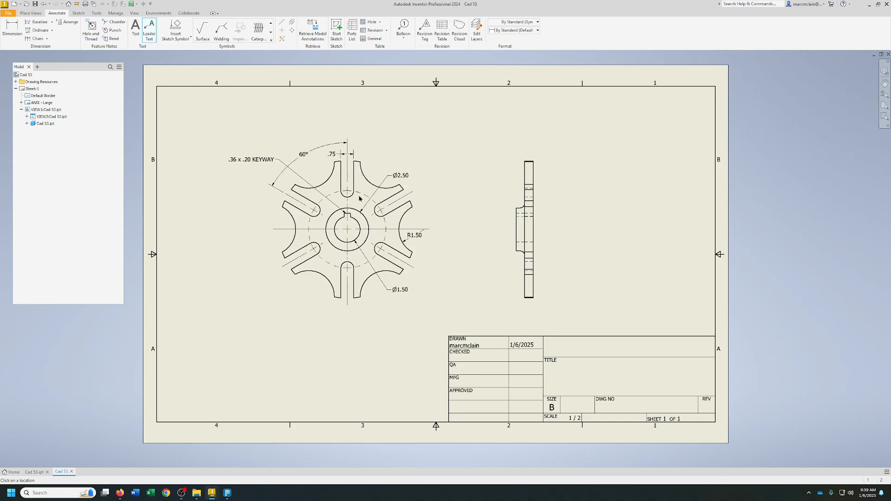
Dimension the diameter of the dashed circle through the slot-end centres, placing it above the hub diameter dimension
{"action": "key", "text": "d"}
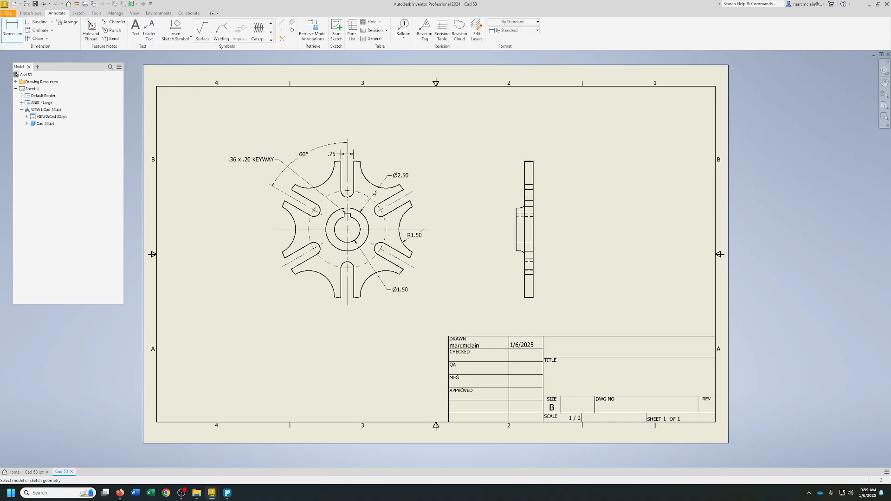
{"action": "left_click", "coordinate": [363, 192]}
{"action": "left_click", "coordinate": [373, 159]}
{"action": "scroll", "coordinate": [535, 166], "scroll_direction": "up", "scroll_amount": 4}
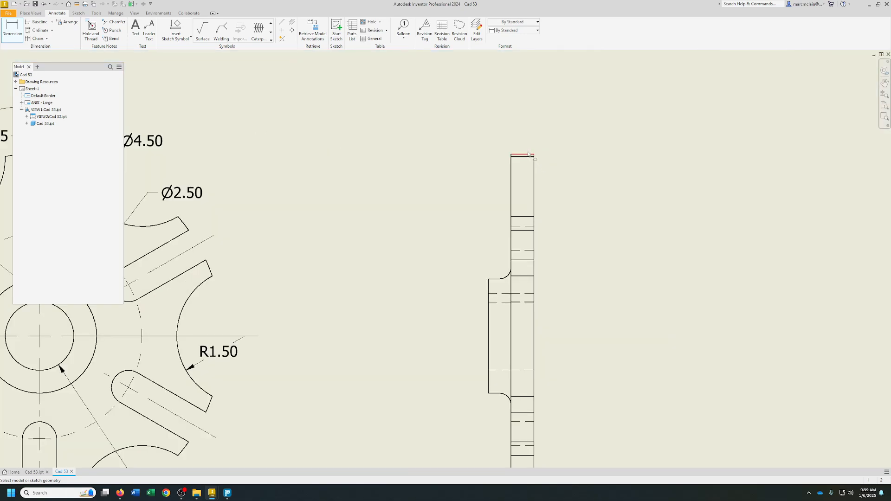
{"action": "left_click", "coordinate": [529, 154]}
{"action": "middle_click_drag", "start_coordinate": [570, 462], "coordinate": [505, 249]}
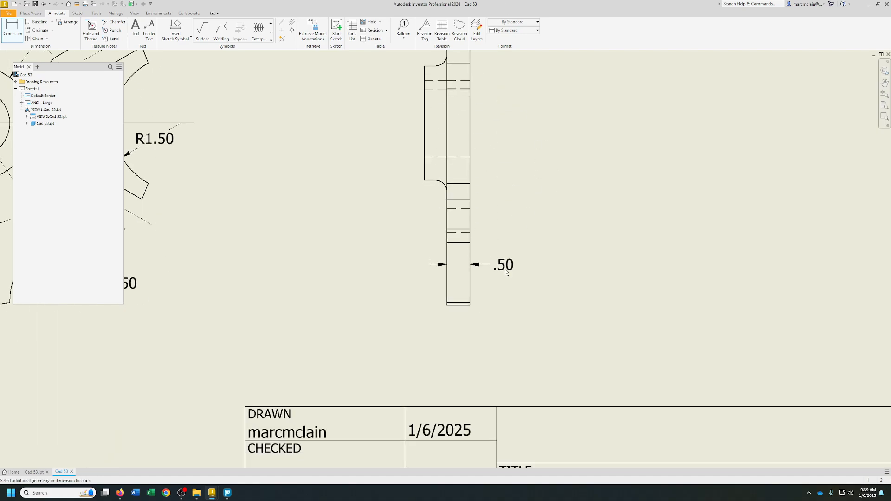
{"action": "left_click", "coordinate": [463, 305]}
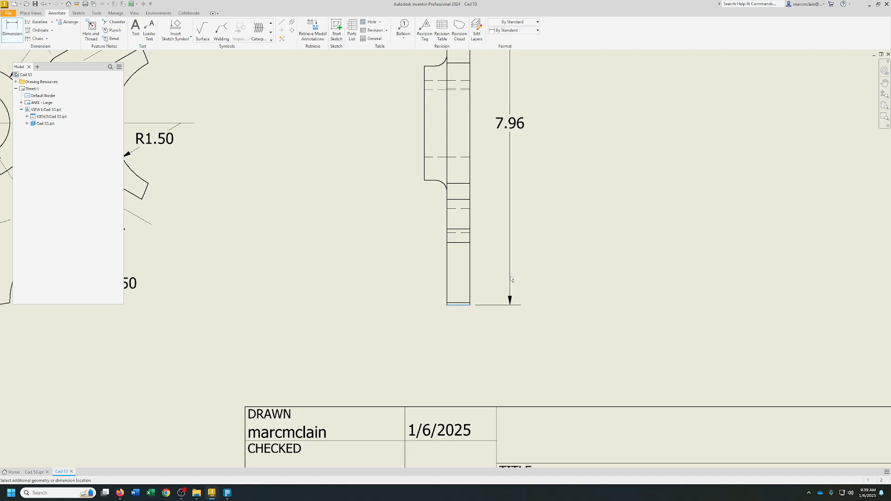
{"action": "key", "text": "Escape"}
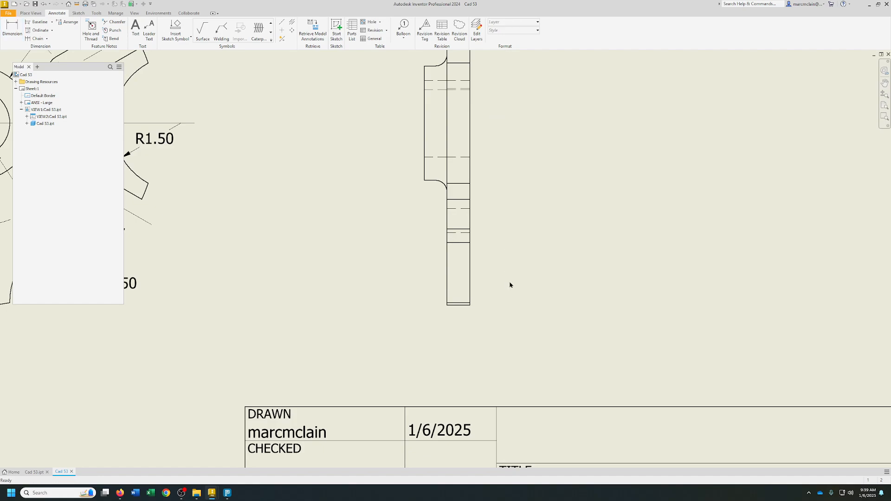
Dimension the wheel's outer rim arc with the Diameter dimension type, placing it at the lower right of the front view
{"action": "scroll", "coordinate": [384, 235], "scroll_direction": "up", "scroll_amount": 5}
{"action": "middle_click_drag", "start_coordinate": [433, 309], "coordinate": [432, 309]}
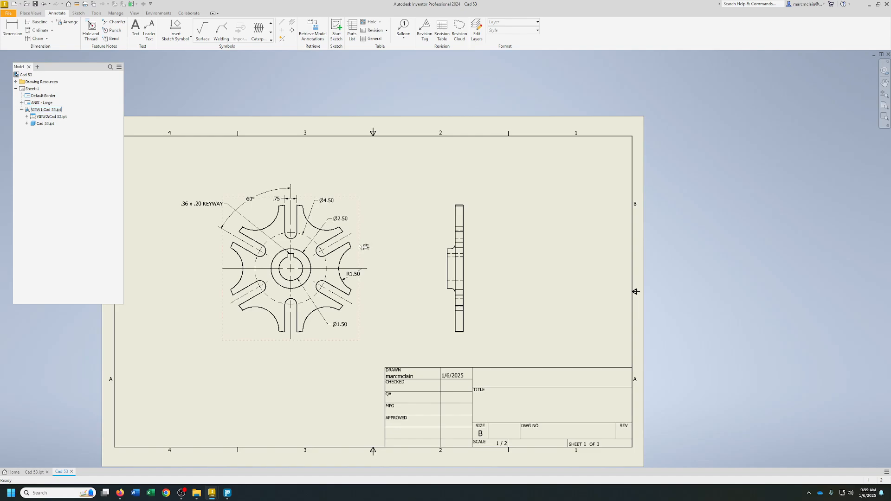
{"action": "key", "text": "d"}
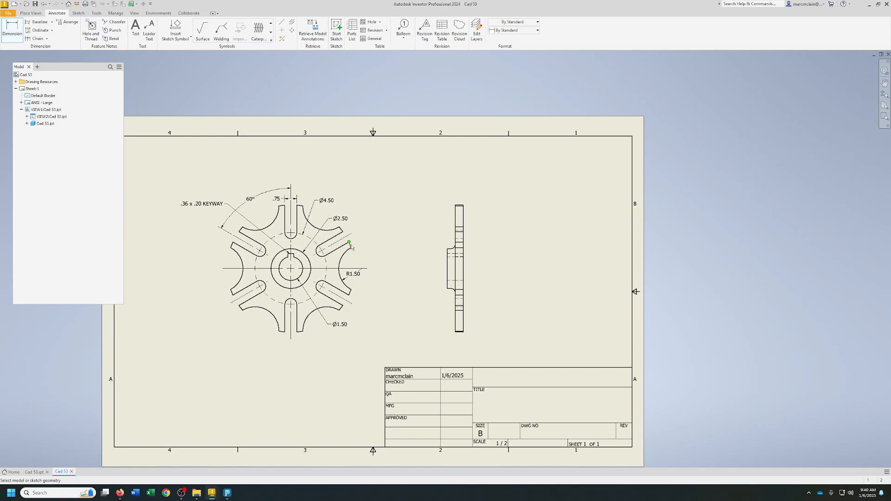
{"action": "scroll", "coordinate": [351, 246], "scroll_direction": "down", "scroll_amount": 3}
{"action": "scroll", "coordinate": [351, 246], "scroll_direction": "up", "scroll_amount": 10}
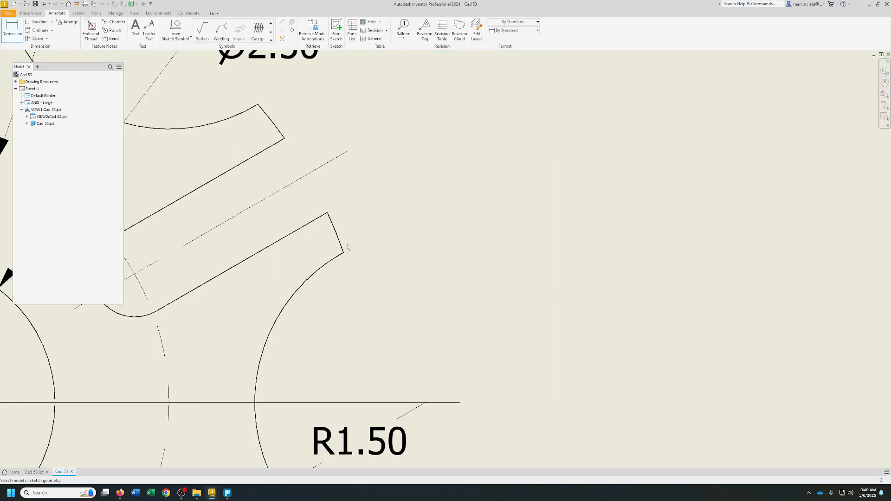
{"action": "left_click", "coordinate": [340, 249]}
{"action": "scroll", "coordinate": [367, 237], "scroll_direction": "down", "scroll_amount": 10}
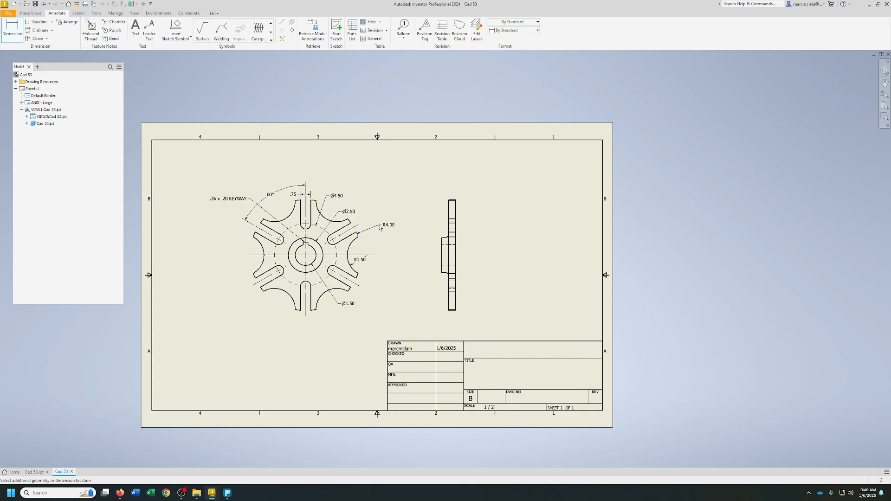
{"action": "right_click", "coordinate": [380, 228]}
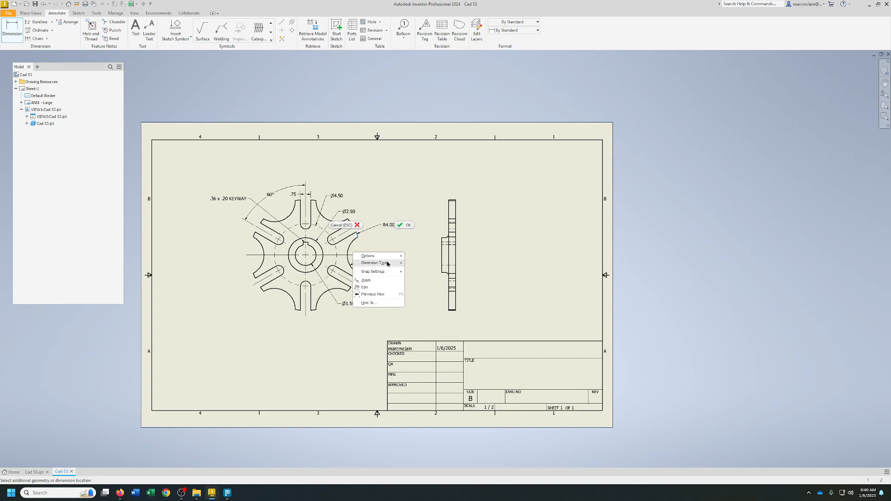
{"action": "mouse_move", "coordinate": [392, 262]}
{"action": "left_click", "coordinate": [419, 264]}
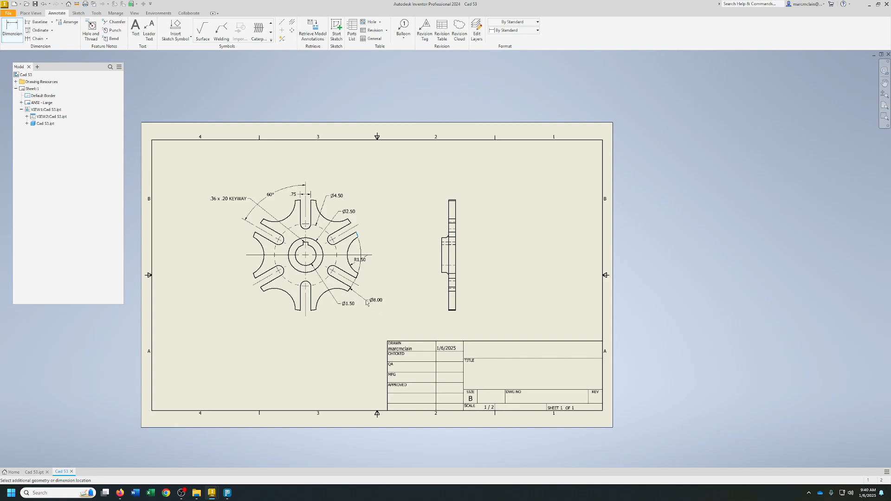
{"action": "left_click", "coordinate": [365, 301]}
Dimension the plate thickness and the overall thickness including the hub, stacking both dimensions above the side view
{"action": "scroll", "coordinate": [463, 207], "scroll_direction": "down", "scroll_amount": 4}
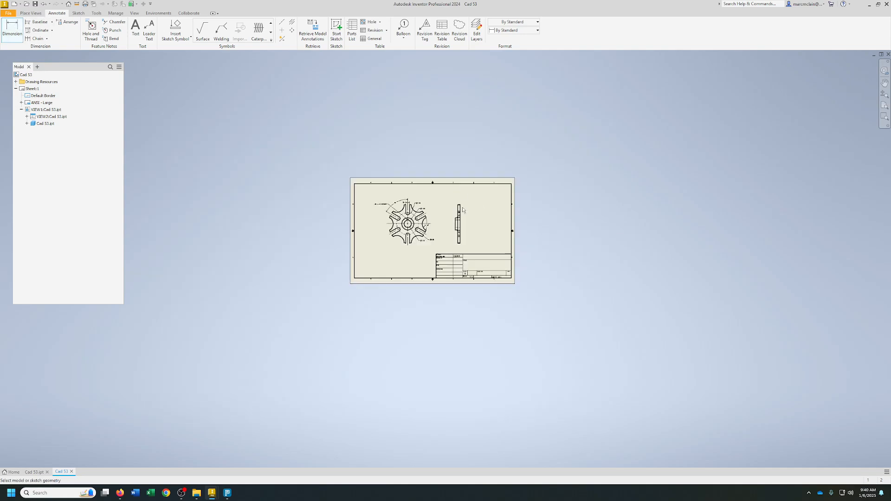
{"action": "scroll", "coordinate": [463, 209], "scroll_direction": "up", "scroll_amount": 8}
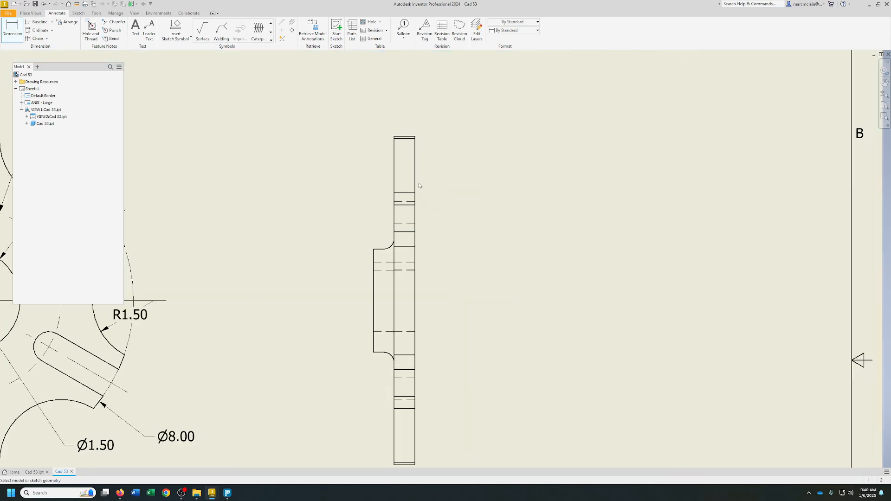
{"action": "left_click", "coordinate": [414, 182]}
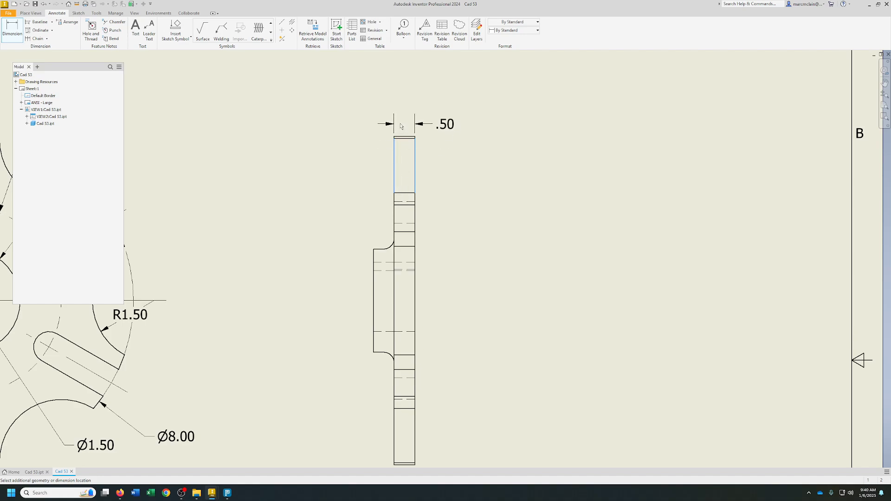
{"action": "left_click", "coordinate": [402, 124]}
{"action": "left_click", "coordinate": [415, 180]}
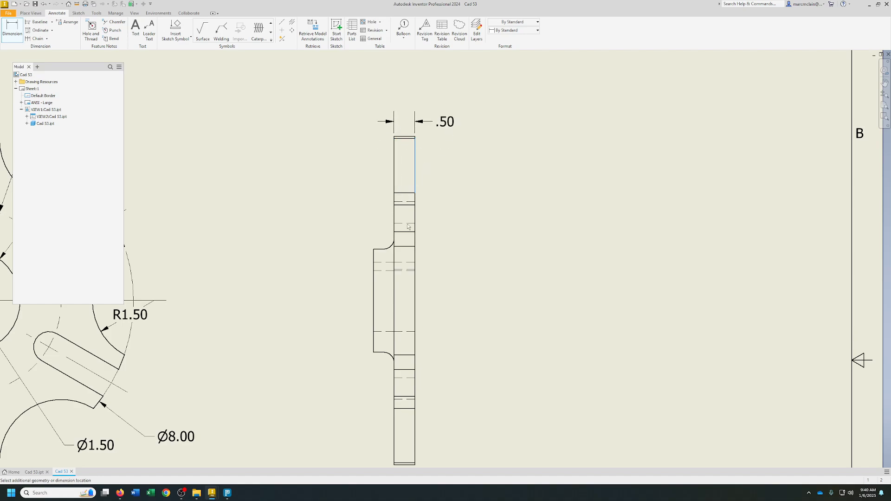
{"action": "left_click", "coordinate": [373, 288]}
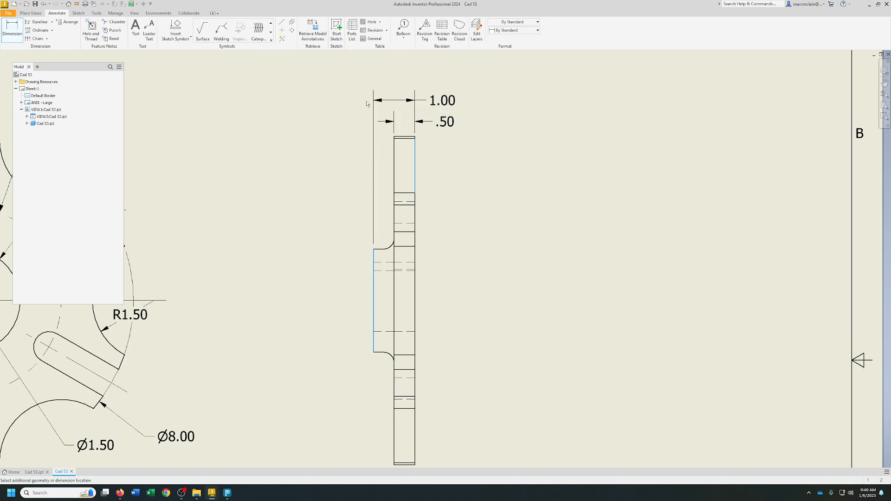
{"action": "left_click", "coordinate": [368, 106]}
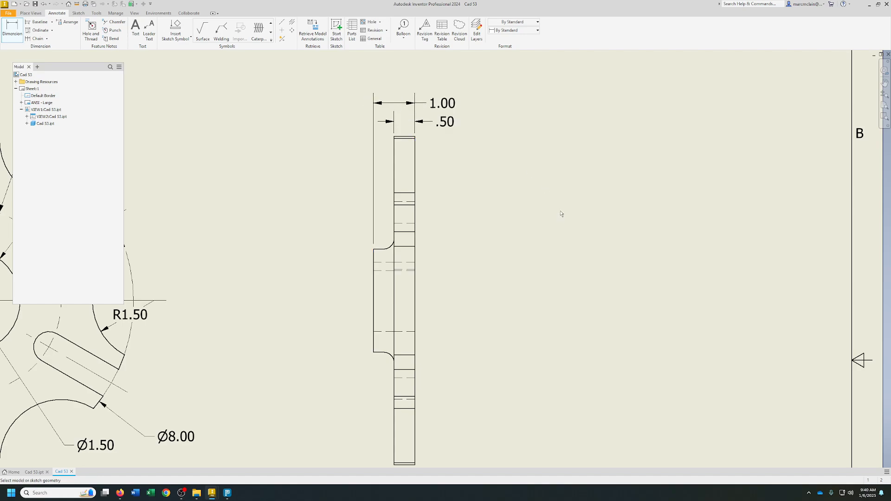
Dimension the radius of the lower fillet between the hub and the plate in the side view
{"action": "scroll", "coordinate": [561, 214], "scroll_direction": "up", "scroll_amount": 5}
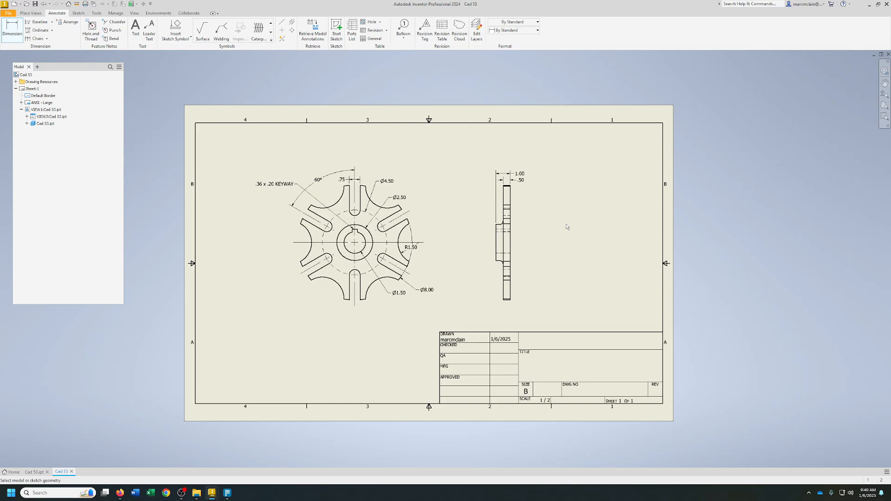
{"action": "mouse_move", "coordinate": [564, 242]}
{"action": "middle_mouse_down"}
{"action": "mouse_move", "coordinate": [645, 261]}
{"action": "mouse_move", "coordinate": [659, 241]}
{"action": "mouse_move", "coordinate": [623, 242]}
{"action": "middle_mouse_up"}
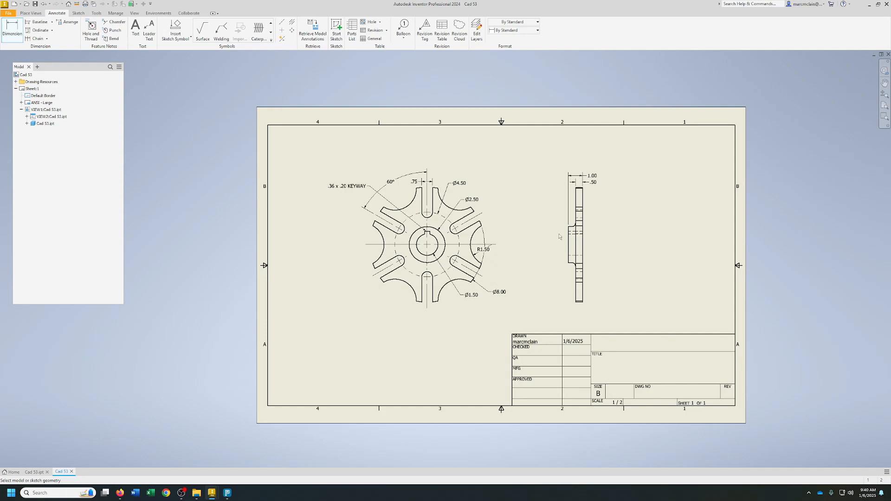
{"action": "scroll", "coordinate": [569, 248], "scroll_direction": "up", "scroll_amount": 3}
{"action": "scroll", "coordinate": [570, 247], "scroll_direction": "down", "scroll_amount": 8}
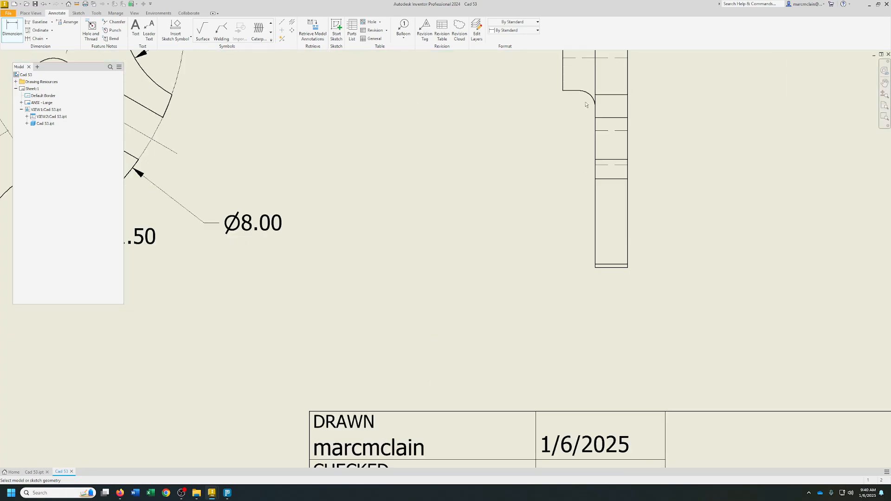
{"action": "left_click", "coordinate": [587, 95]}
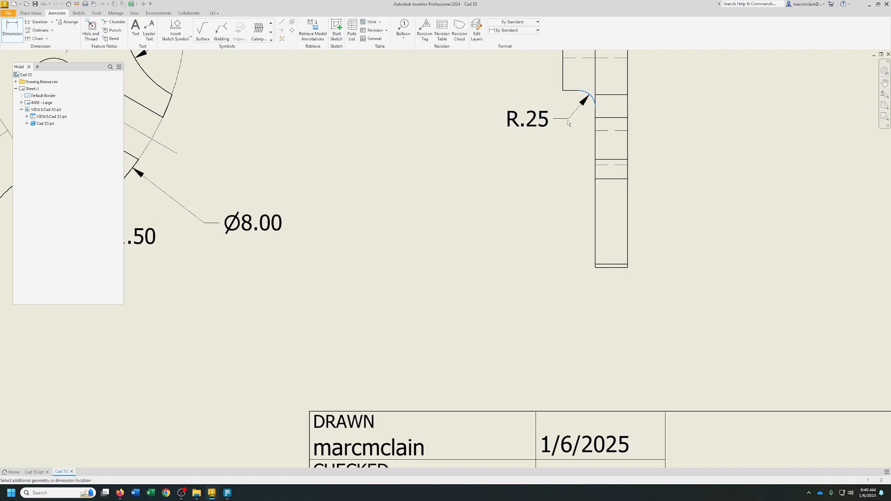
{"action": "left_click", "coordinate": [541, 140]}
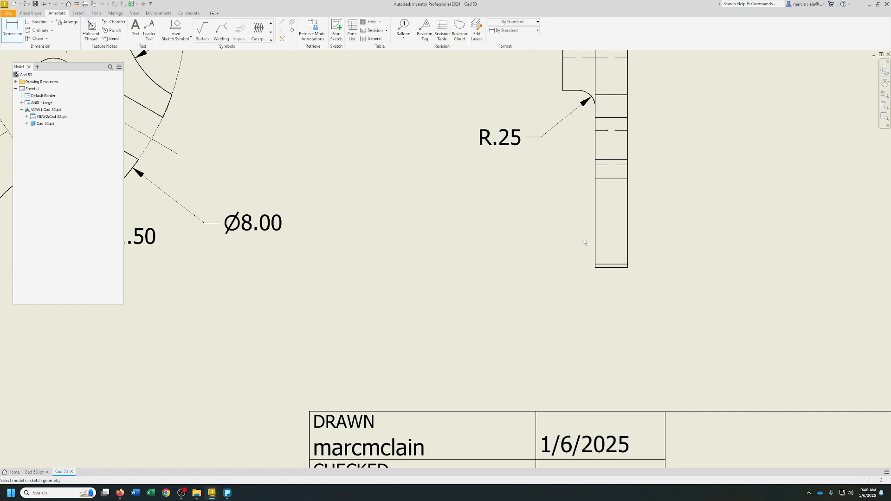
{"action": "scroll", "coordinate": [584, 244], "scroll_direction": "down", "scroll_amount": 2}
{"action": "scroll", "coordinate": [519, 221], "scroll_direction": "down", "scroll_amount": 2}
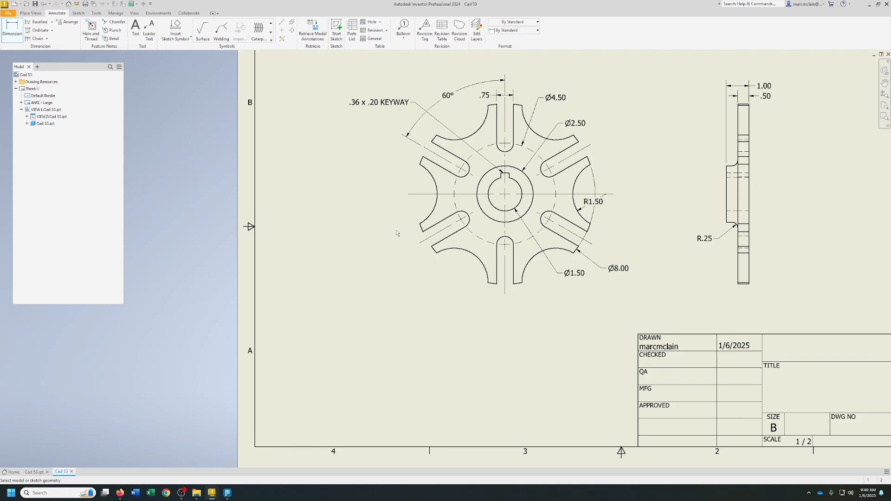
Dimension the diameter of the hub's outer circle again, placing it at the lower left of the front view
{"action": "left_click", "coordinate": [485, 217]}
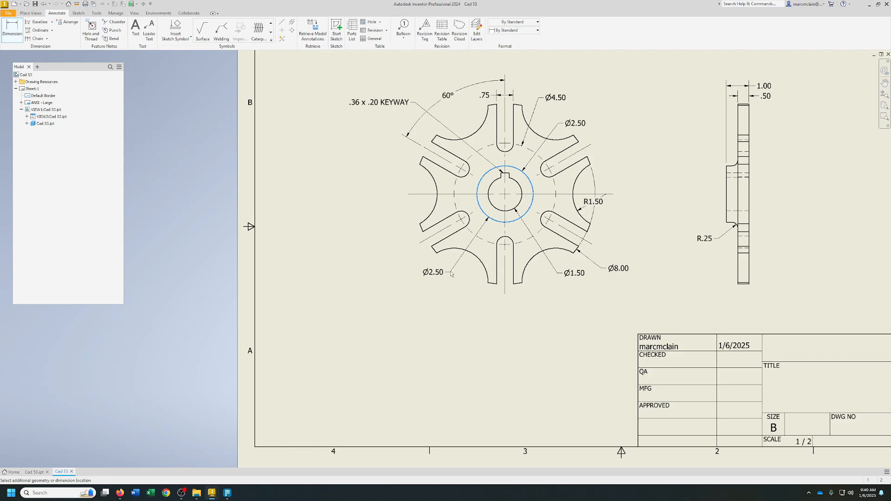
{"action": "left_click", "coordinate": [449, 272]}
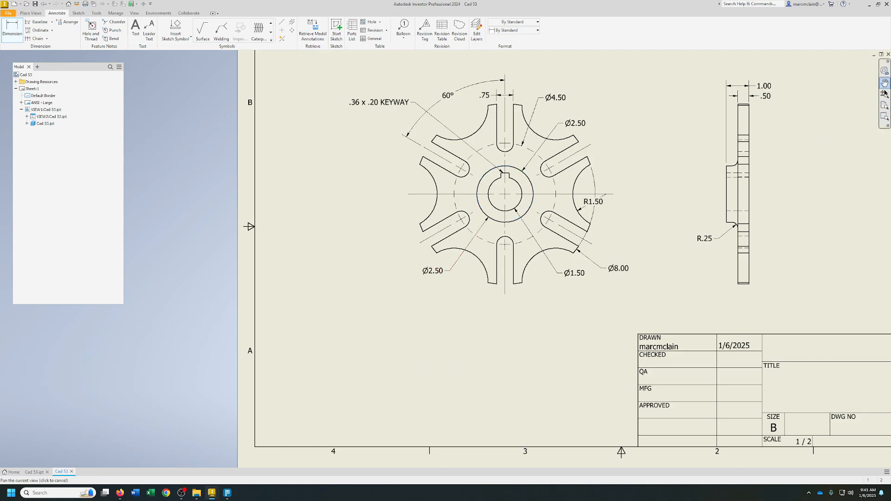
{"action": "scroll", "coordinate": [848, 107], "scroll_direction": "up", "scroll_amount": 5}
{"action": "mouse_move", "coordinate": [848, 106]}
{"action": "middle_mouse_down"}
{"action": "mouse_move", "coordinate": [547, 132]}
{"action": "mouse_move", "coordinate": [662, 180]}
{"action": "middle_mouse_up"}
{"action": "scroll", "coordinate": [547, 132], "scroll_direction": "down", "scroll_amount": 6}
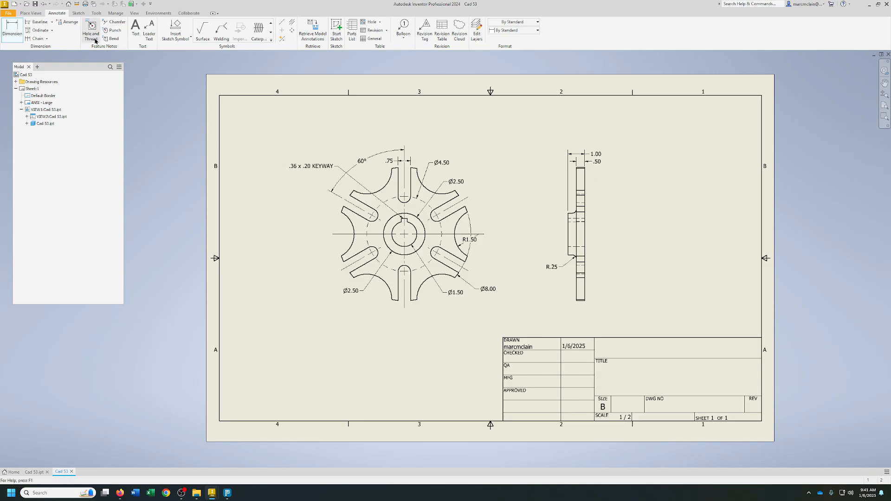
Save the drawing as Cad 53.idw in the Survey Files folder and export it there as Cad 53.pdf
{"action": "key", "text": "ctrl+s"}
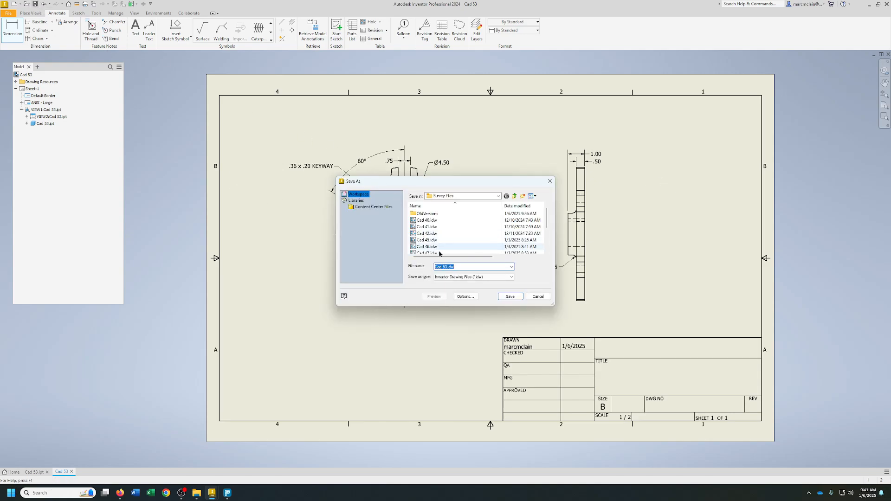
{"action": "left_click", "coordinate": [511, 299]}
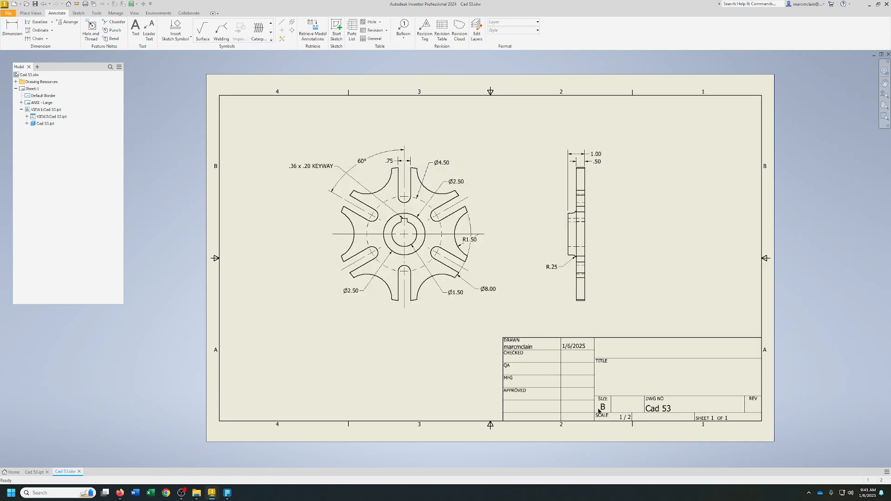
{"action": "left_click", "coordinate": [8, 13]}
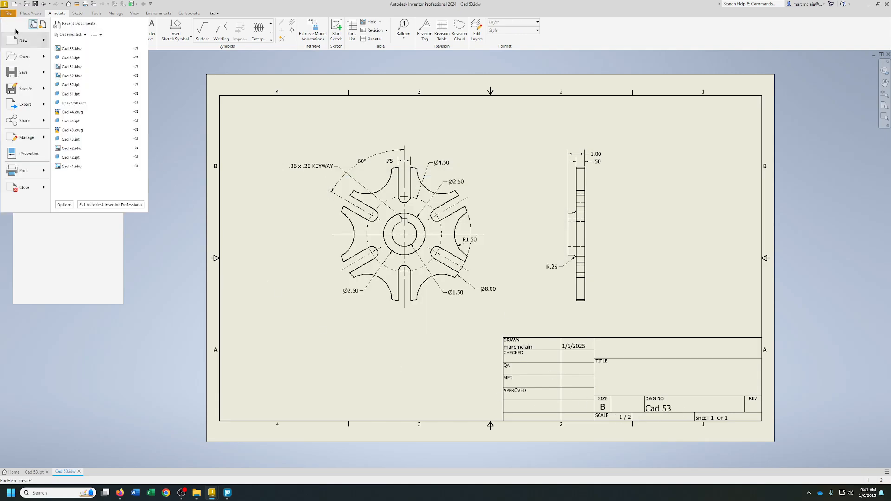
{"action": "mouse_move", "coordinate": [25, 105]}
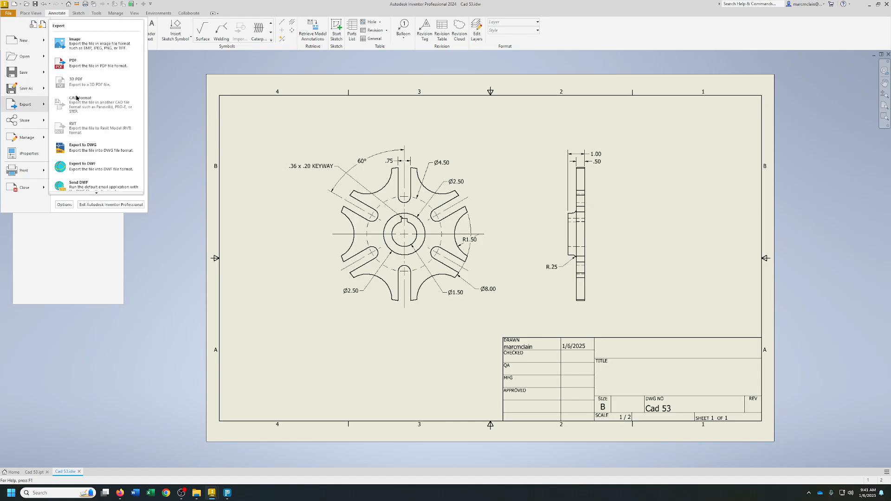
{"action": "left_click", "coordinate": [74, 63]}
{"action": "left_click", "coordinate": [510, 296]}
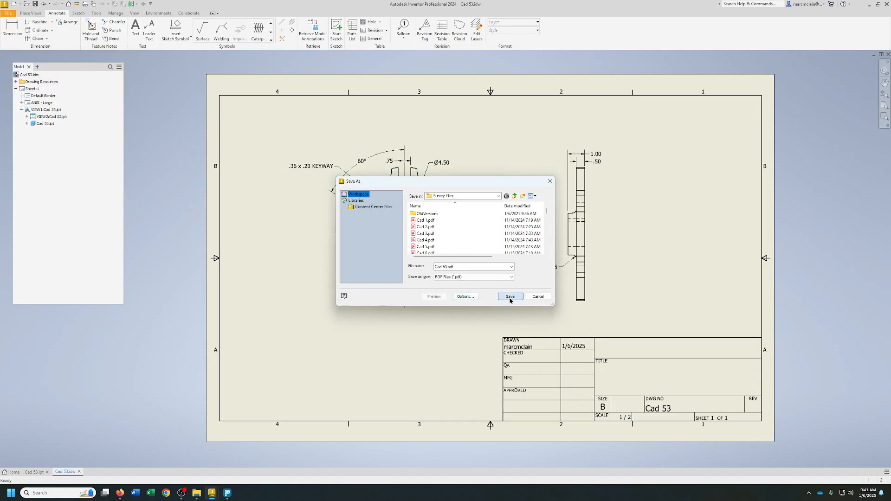